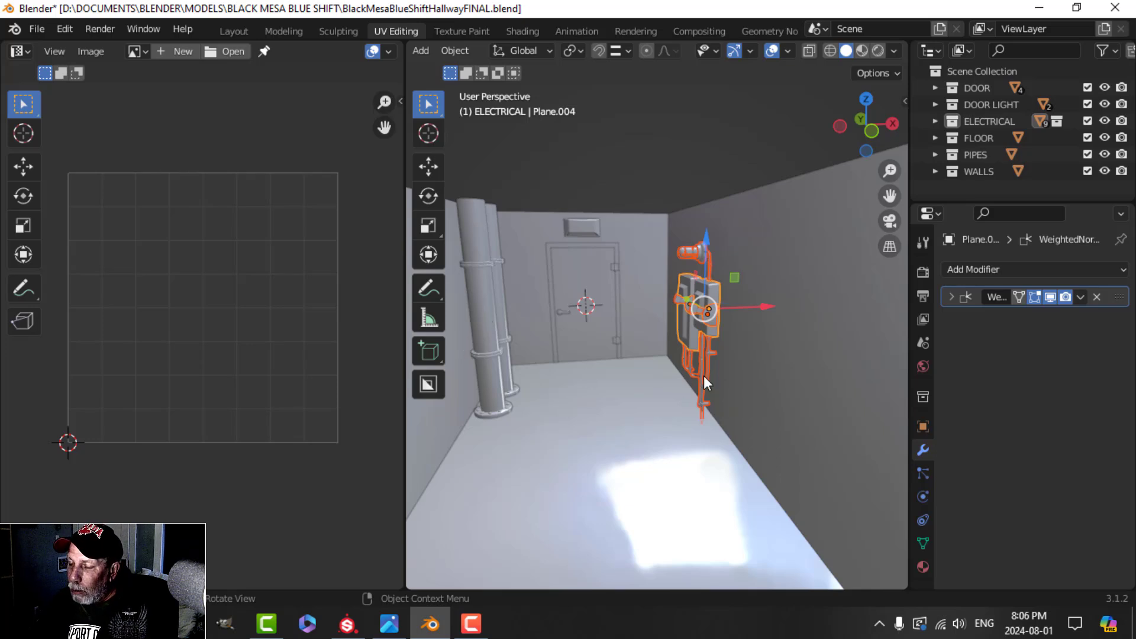
Examine the mesh of the electrical boxes and conduits on the wall in Edit Mode.
scroll(703, 377, "up", 2)
middle_click_drag(695, 332, 706, 309)
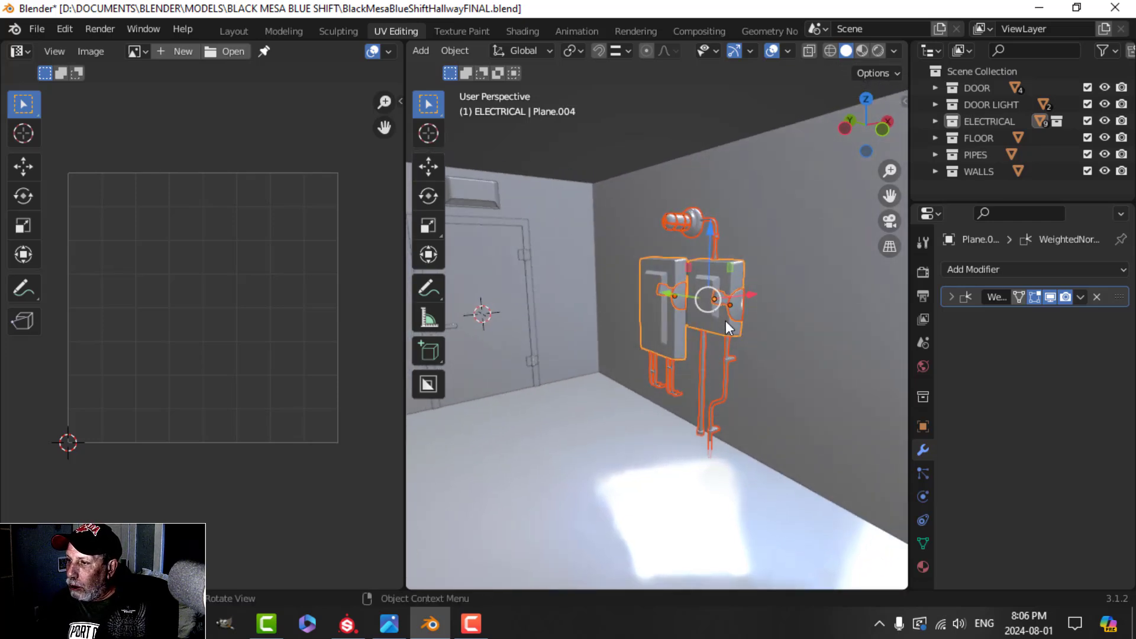
scroll(734, 321, "up", 3)
key("Tab")
middle_click_drag(774, 300, 567, 197, "shift")
scroll(711, 328, "up", 2)
scroll(740, 291, "down", 6)
key("Tab")
Hide both parts of the light fixture above the door.
key("alt+a")
left_click(567, 197)
scroll(567, 197, "up", 2)
middle_click_drag(629, 267, 670, 365, "shift")
key("h")
middle_click_drag(602, 328, 598, 275)
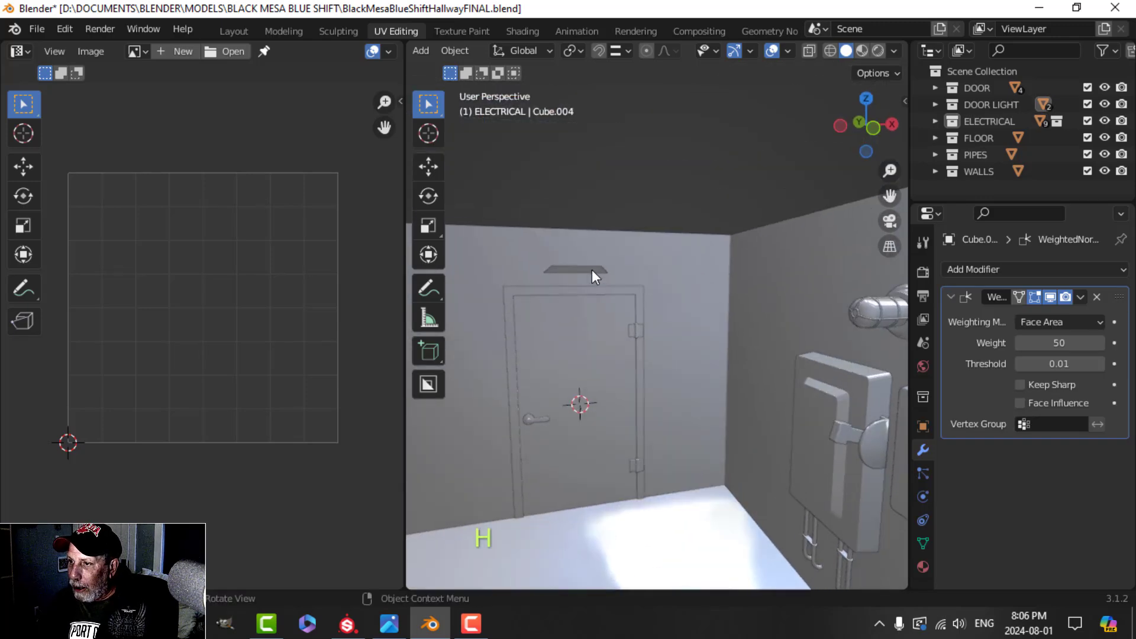
left_click(592, 269)
key("h")
Select all the visible hallway objects and save the Blender file.
scroll(651, 286, "down", 3)
middle_click_drag(653, 325, 684, 321)
scroll(702, 318, "down", 3)
key("a")
key("ctrl+s")
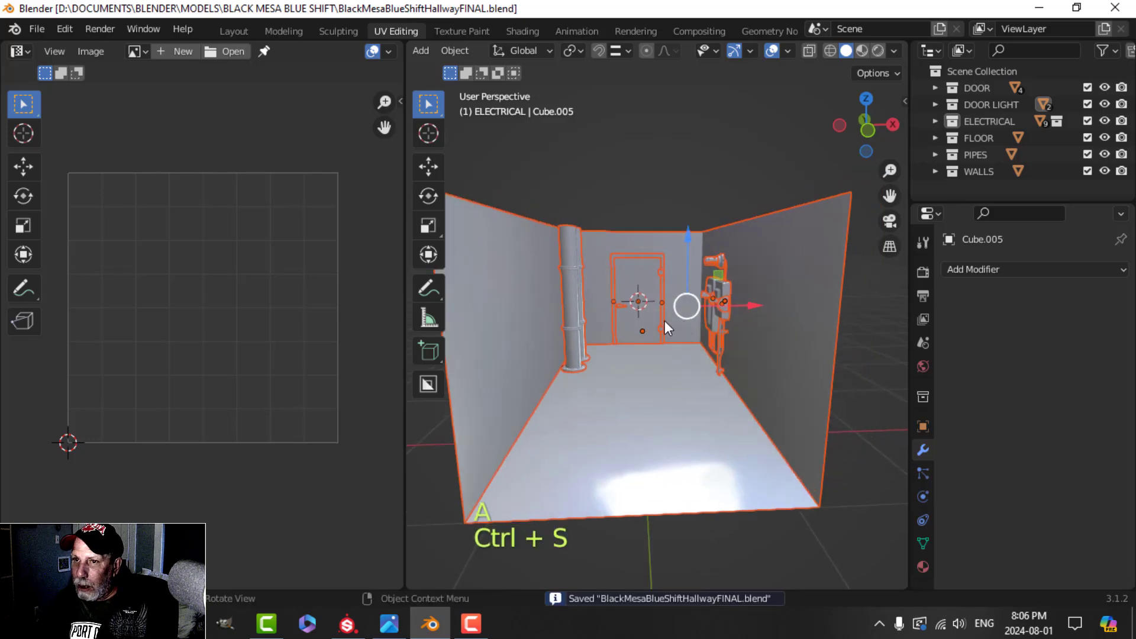
Export only the selected objects as FBX, overwriting BlueShiftHallway.fbx in the EXPORT BLACK MESA folder.
left_click(33, 28)
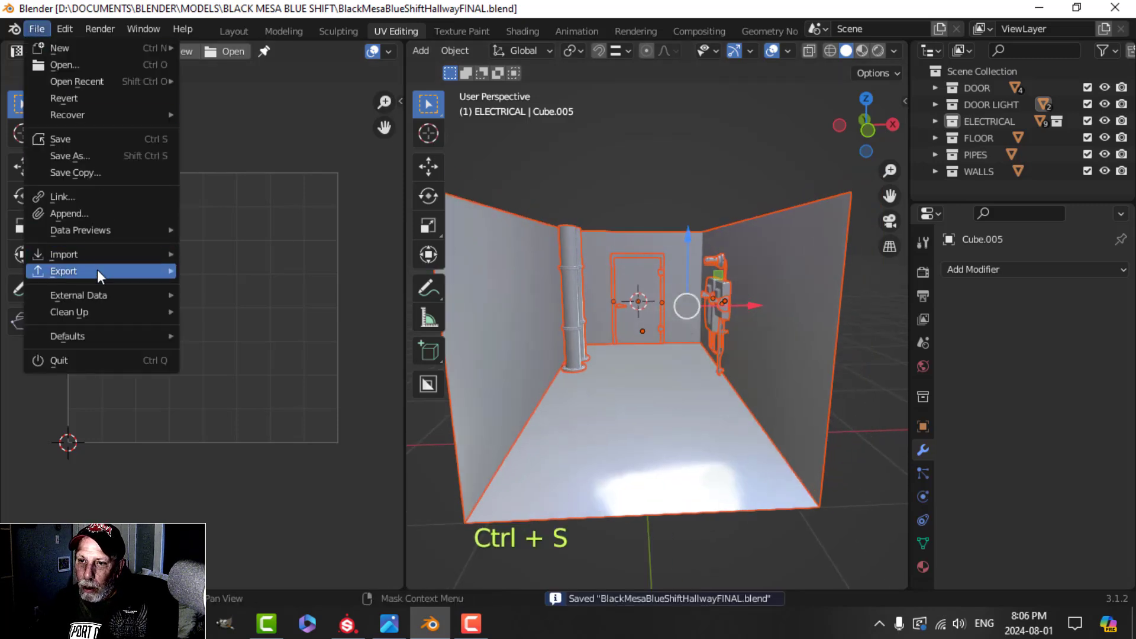
mouse_move(97, 268)
left_click(265, 422)
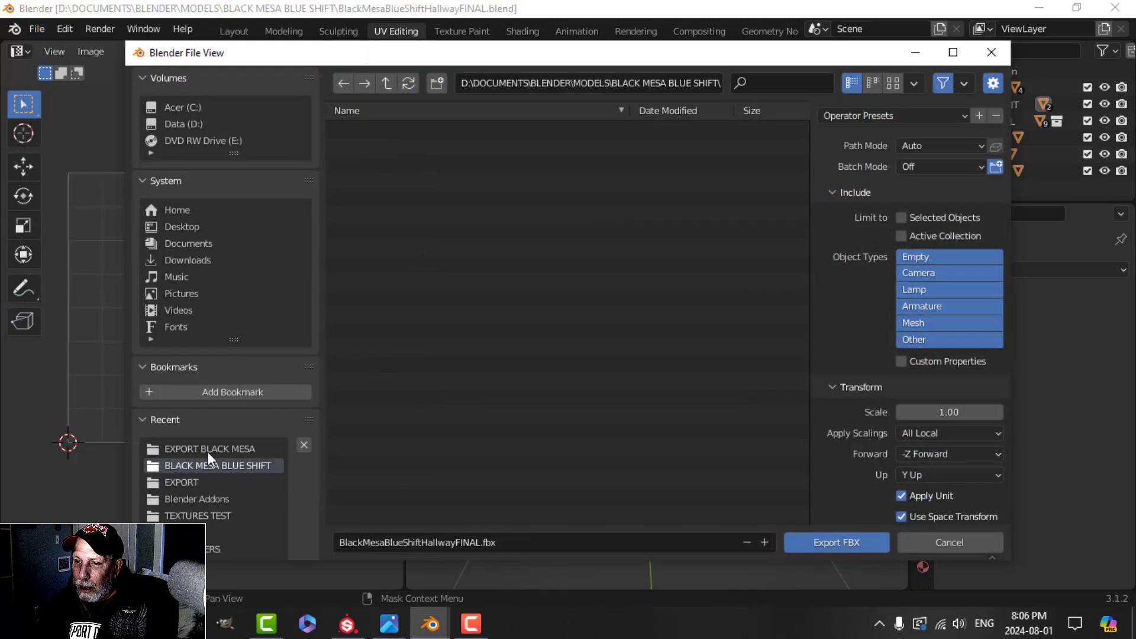
left_click(207, 450)
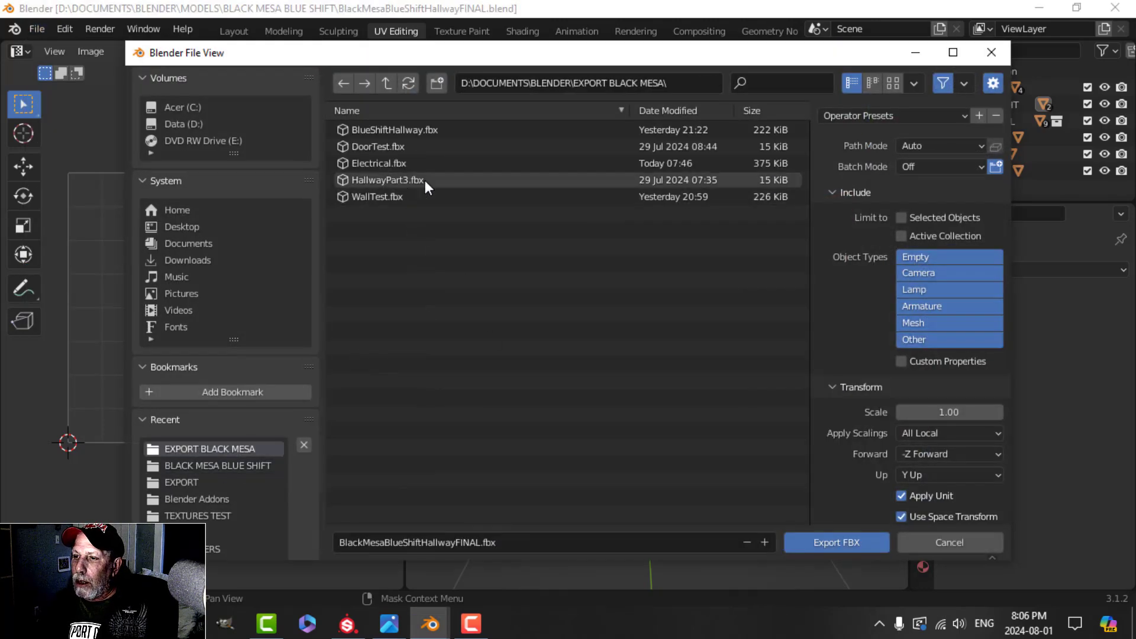
left_click(402, 130)
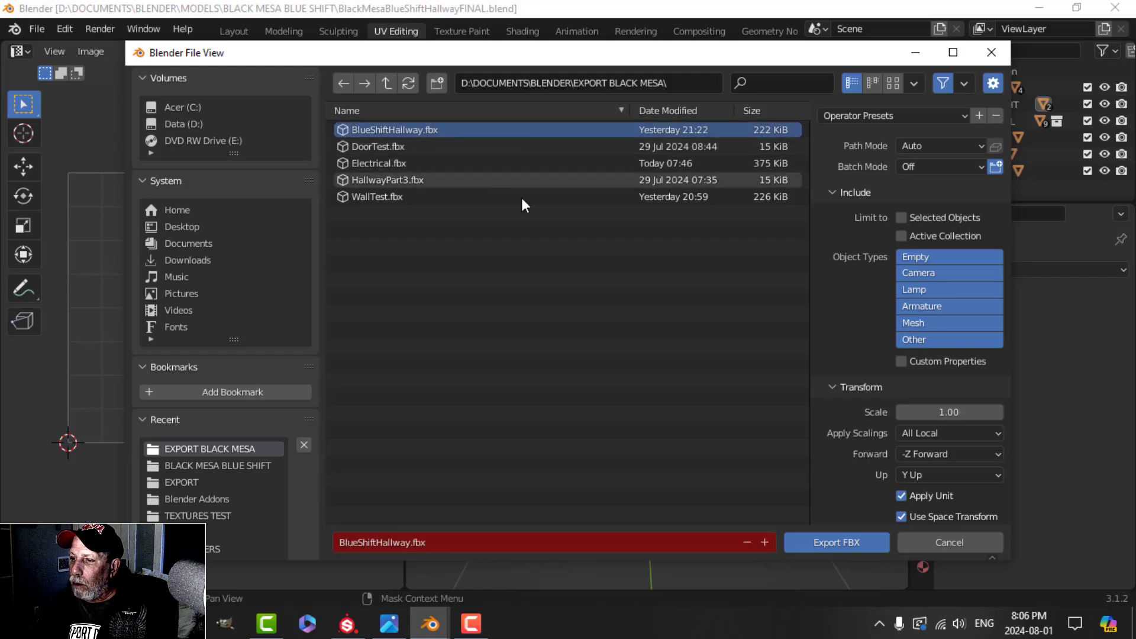
left_click(904, 215)
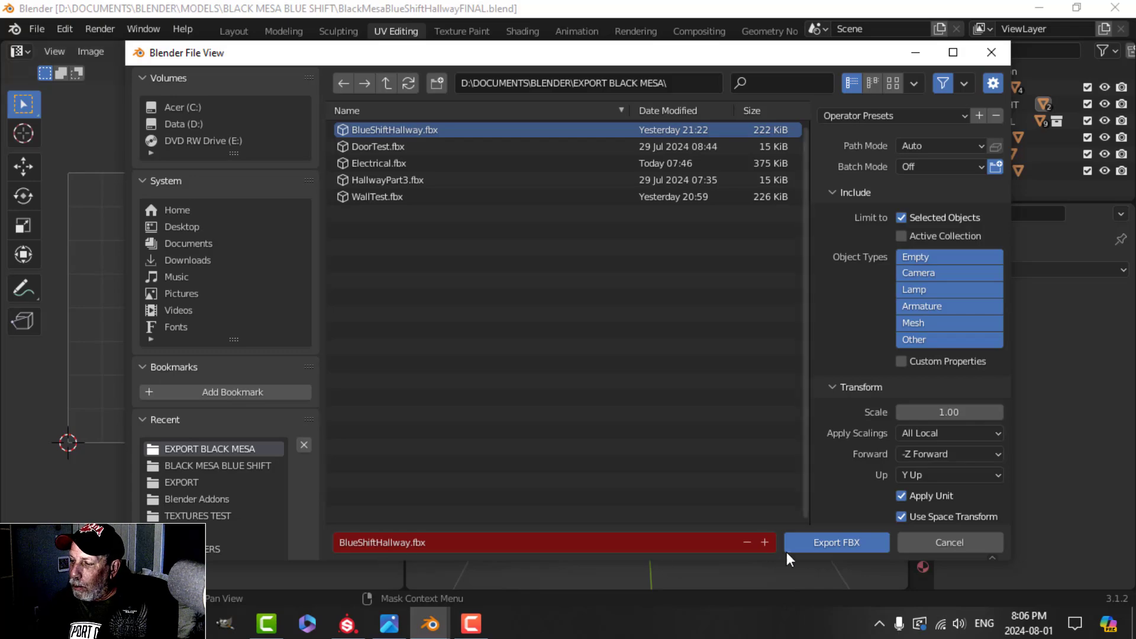
left_click(815, 543)
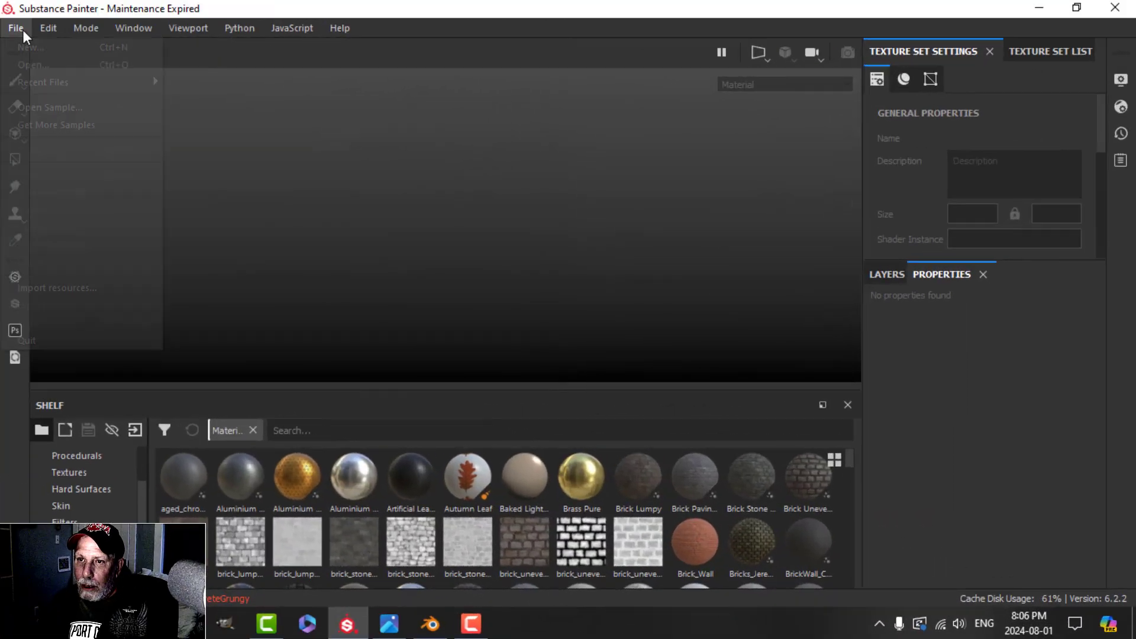
Switch to Substance Painter and open the recent project BlackMesaBlueShiftHallwayFINAL.spp.
left_click(15, 28)
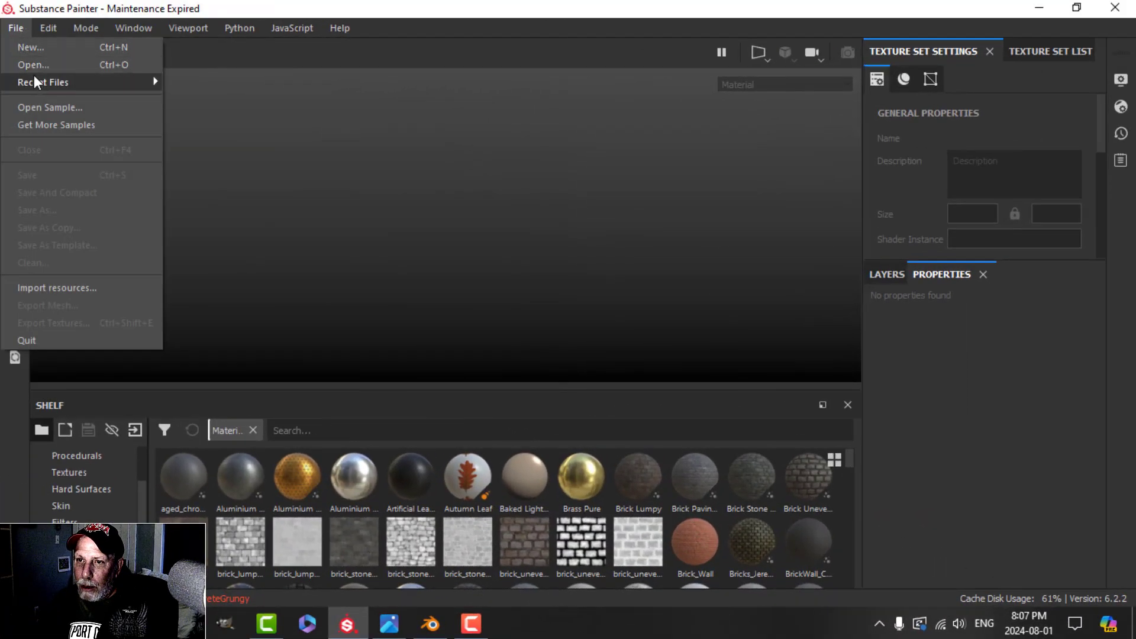
mouse_move(37, 83)
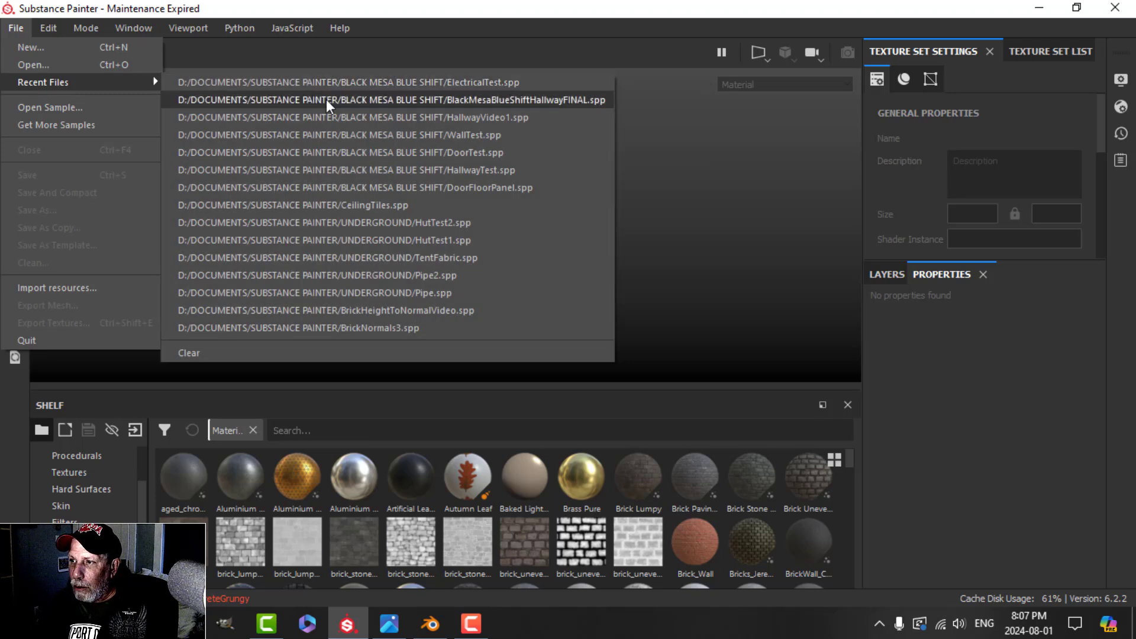
left_click(328, 101)
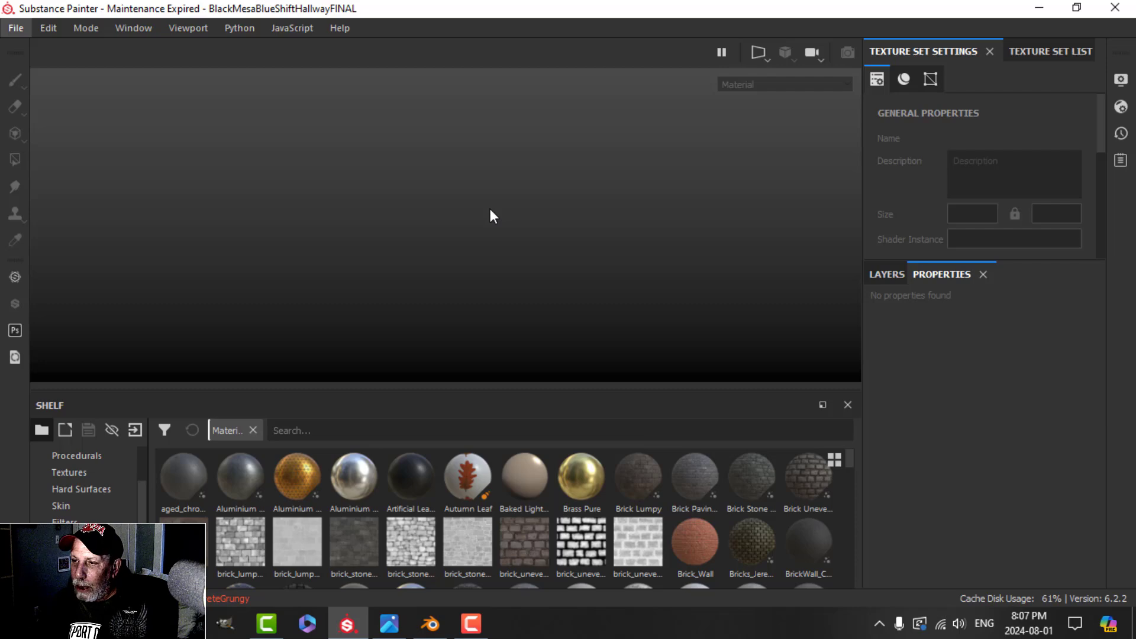
scroll(483, 296, "down", 3)
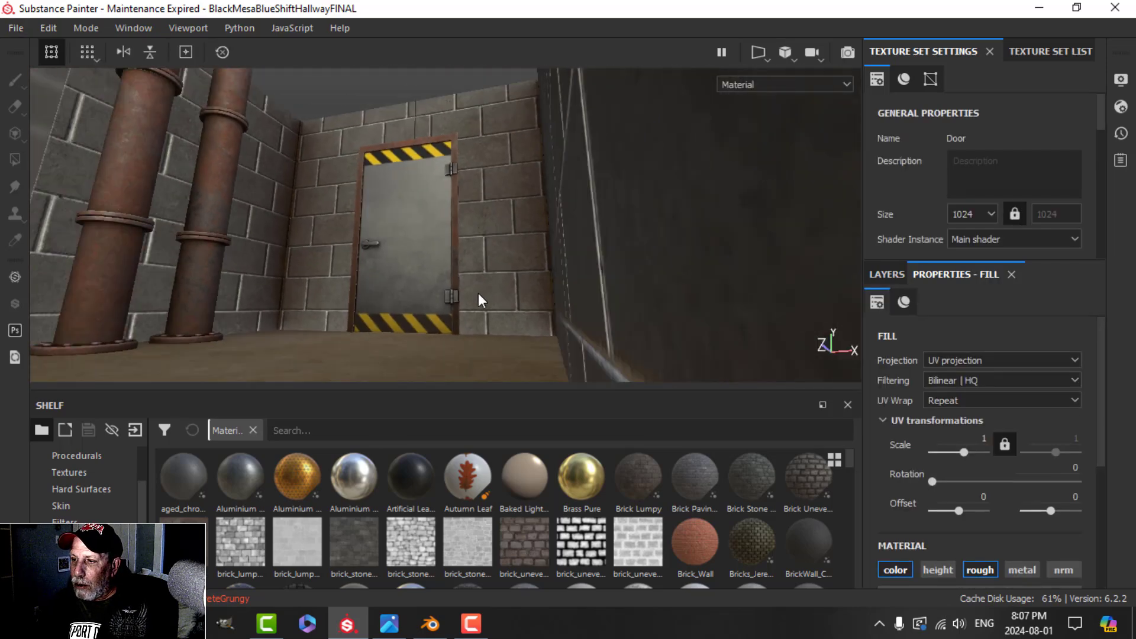
left_click_drag(427, 236, 439, 234, "alt")
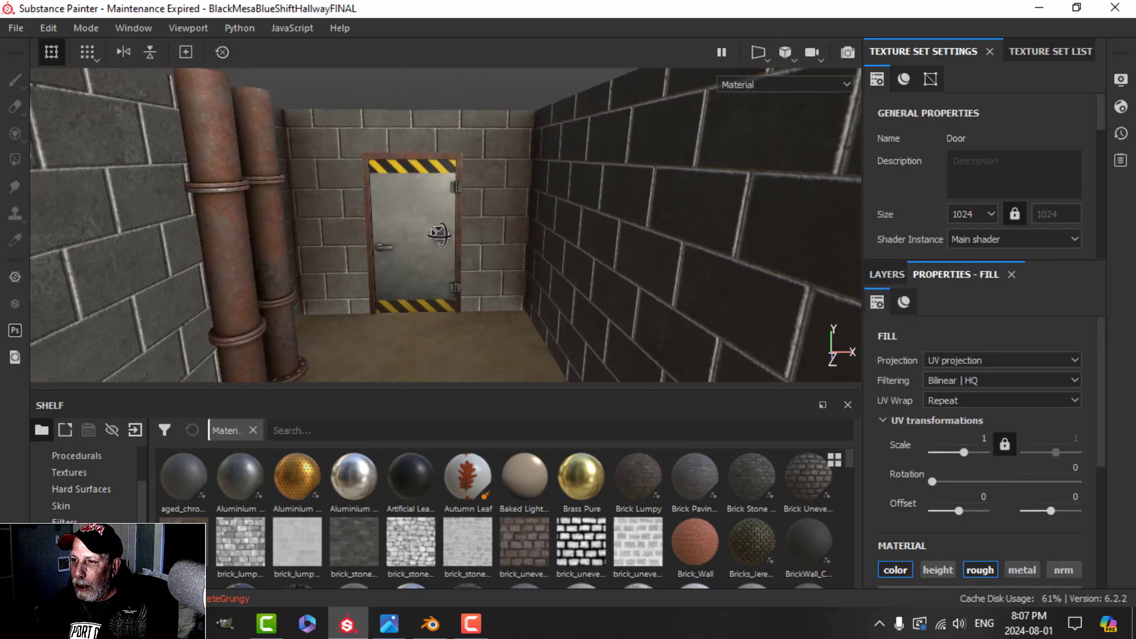
Reload the project's mesh from the newly exported BlueShiftHallway.fbx through the project configuration, preserving stroke positions.
left_click(53, 30)
left_click(69, 79)
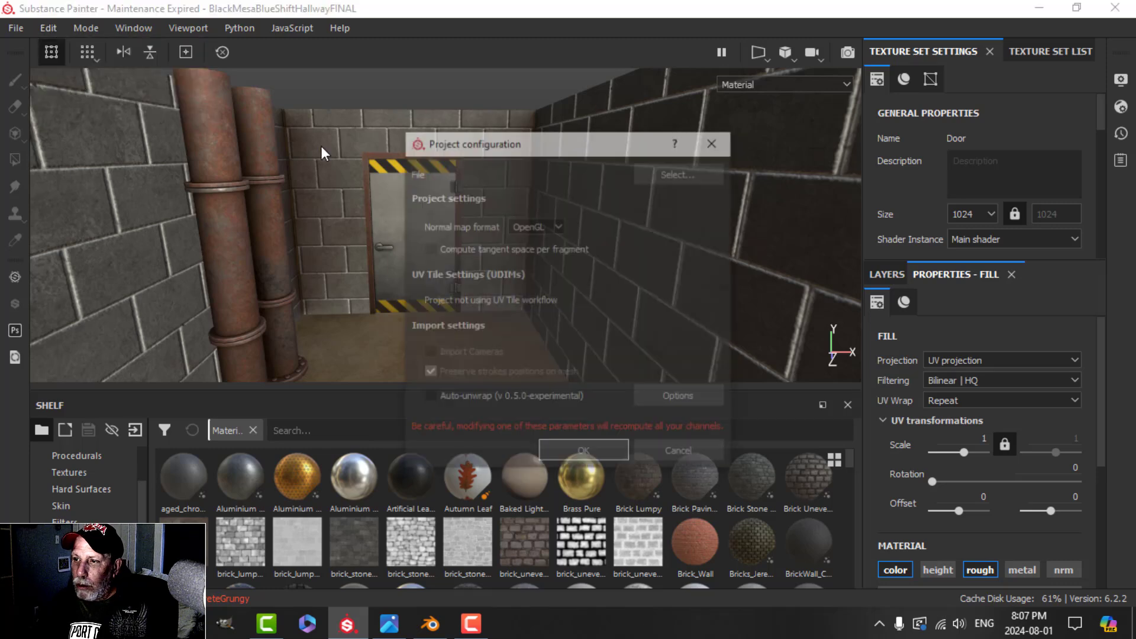
left_click(655, 175)
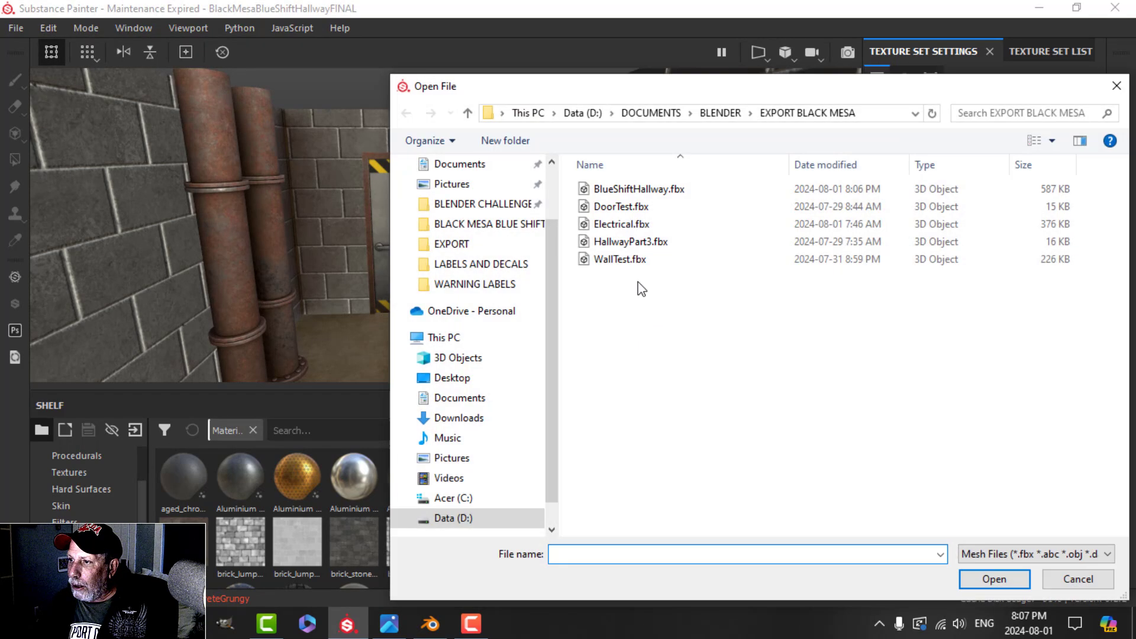
left_click(639, 189)
left_click(994, 579)
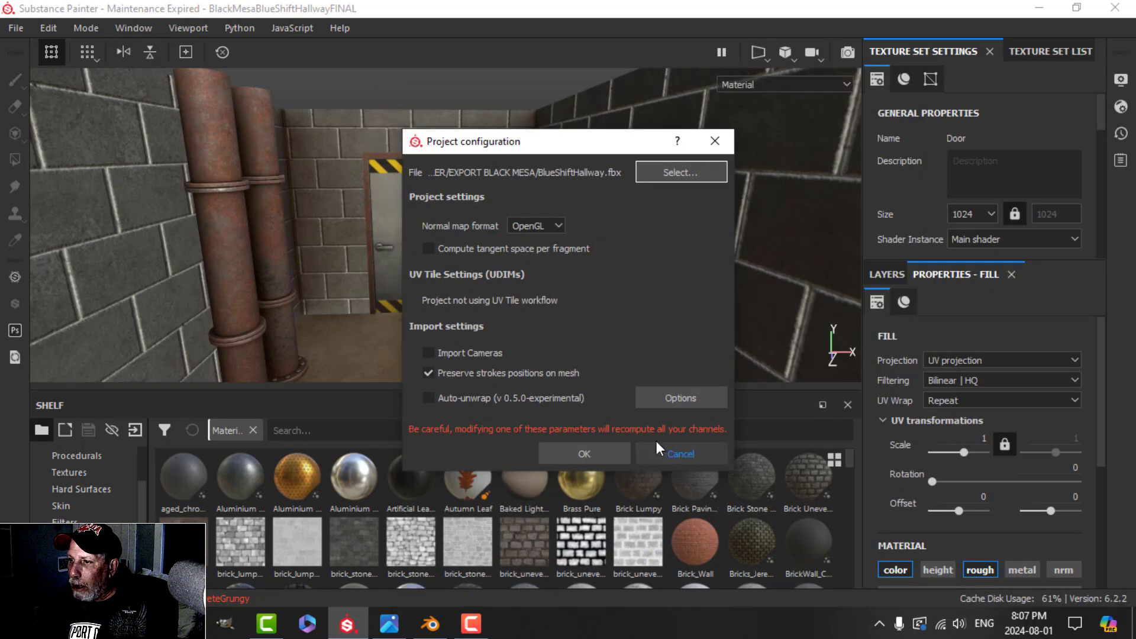
left_click(613, 453)
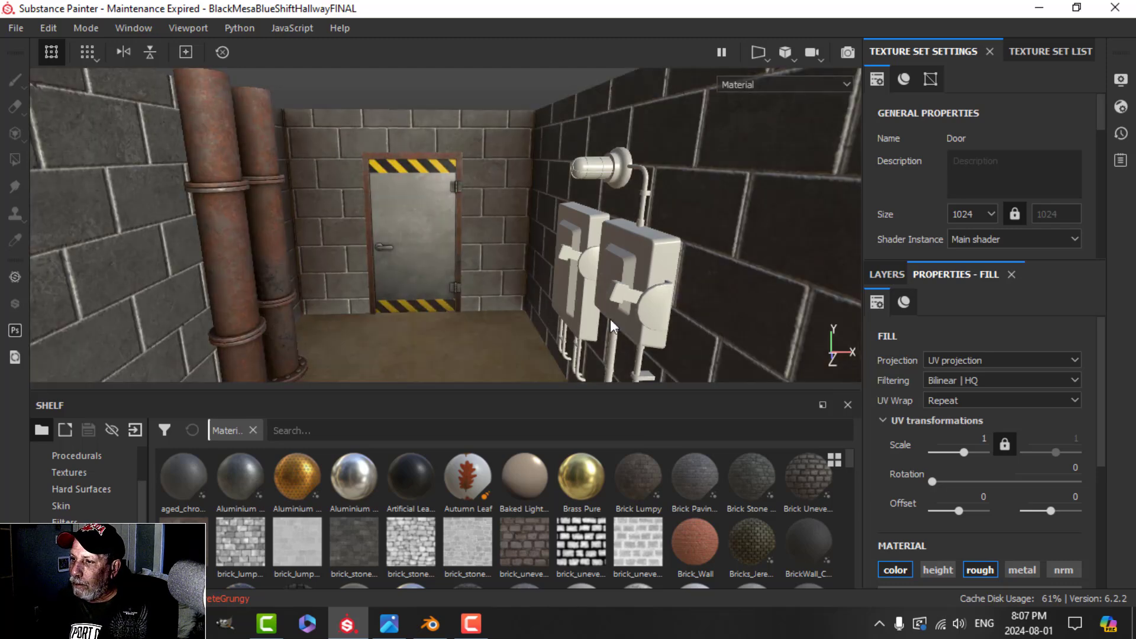
Rotate the environment lighting so that the wall with the electrical boxes is well lit.
left_click_drag(609, 318, 610, 243, "alt")
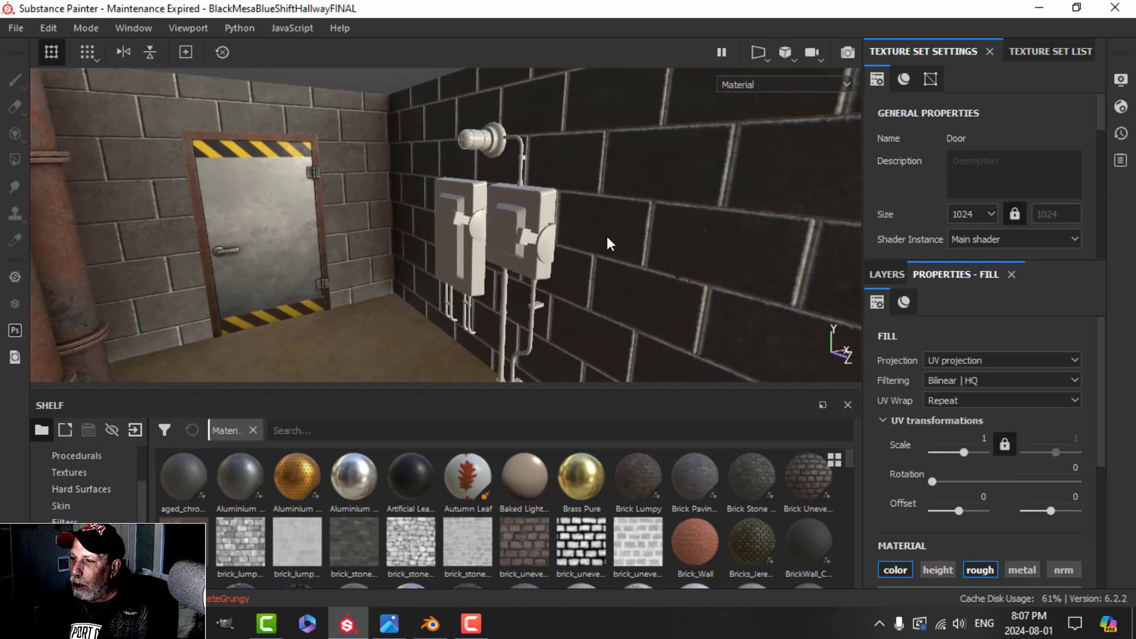
right_click_drag(607, 248, 559, 251, "shift")
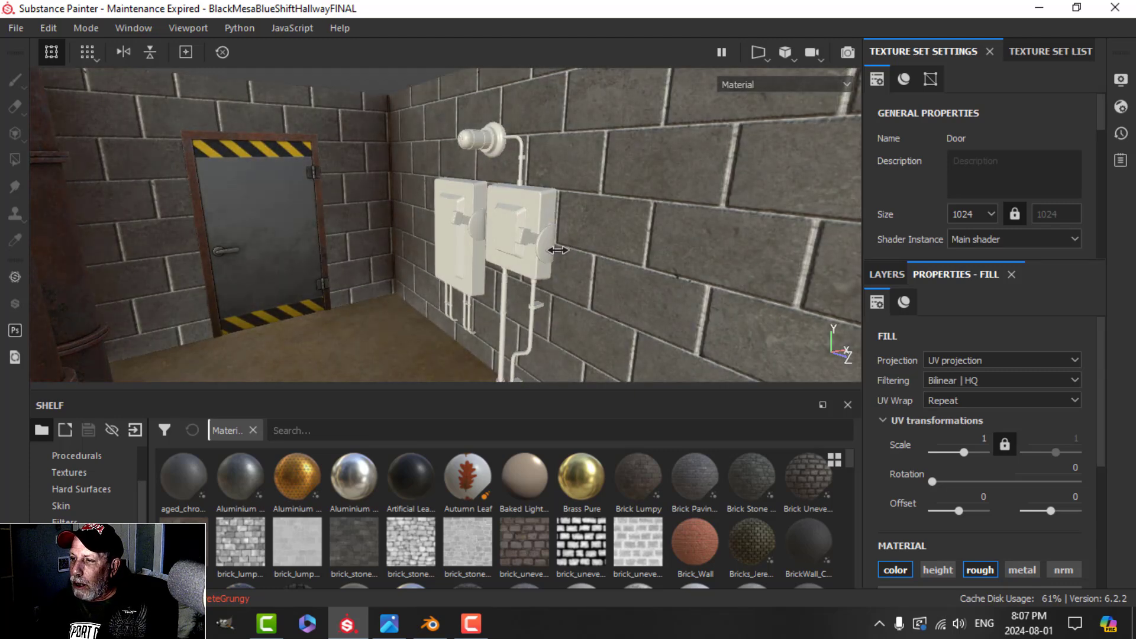
scroll(582, 256, "down", 2)
mouse_move(608, 259)
left_mouse_down("alt")
mouse_move(638, 243)
mouse_move(616, 241)
left_mouse_up("alt")
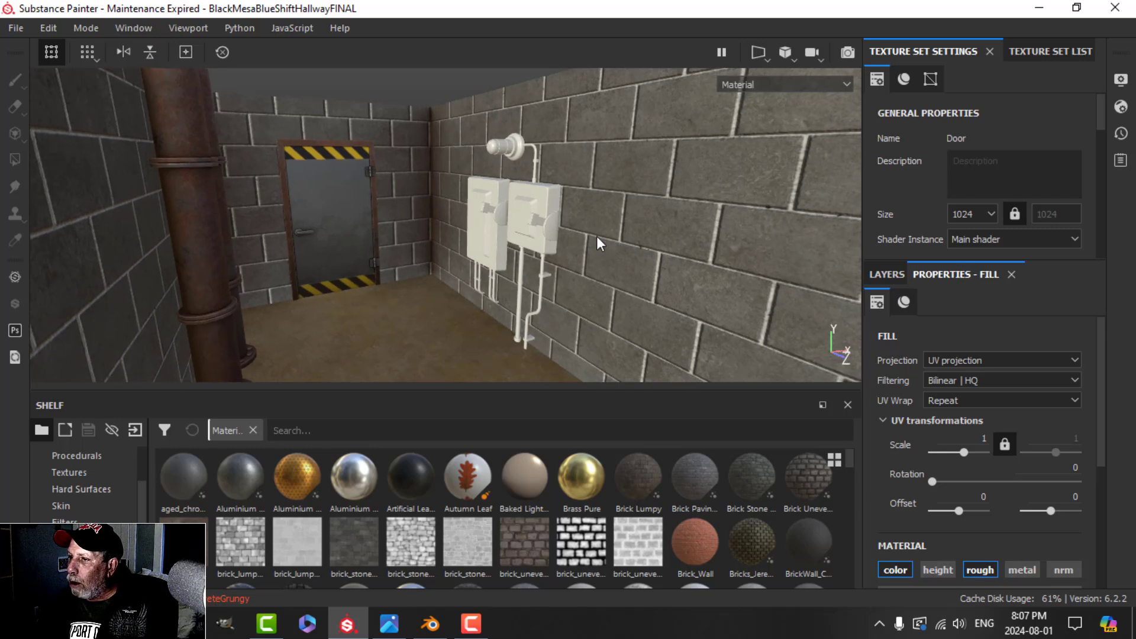
Toggle the Electrical texture set's visibility off and on to check which parts it covers.
left_click(1030, 51)
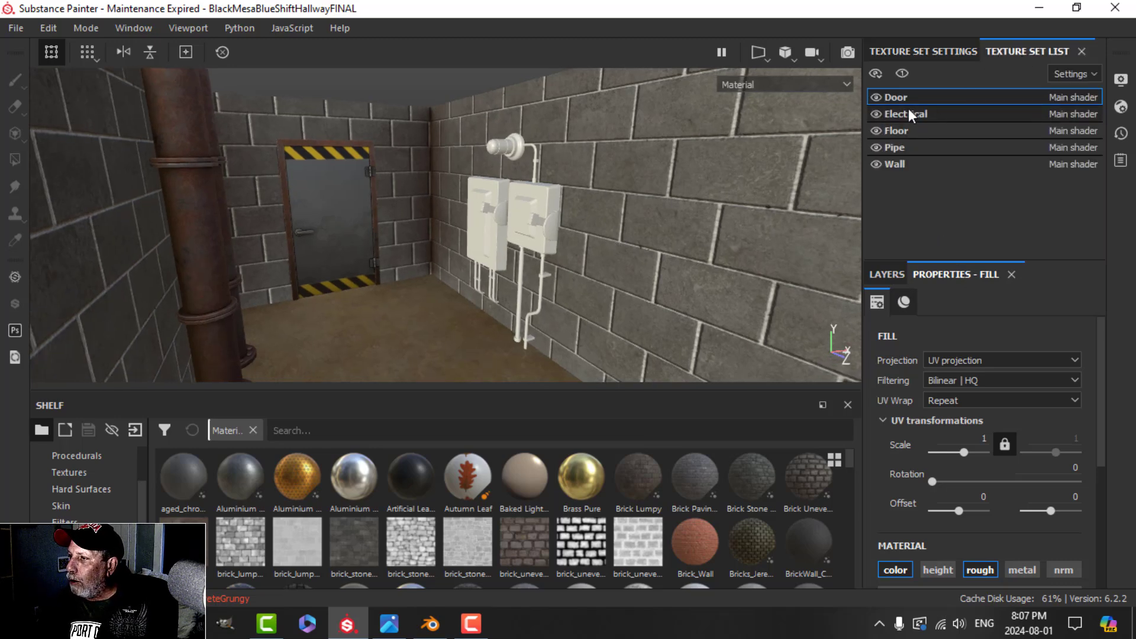
left_click(876, 114)
left_click(876, 114)
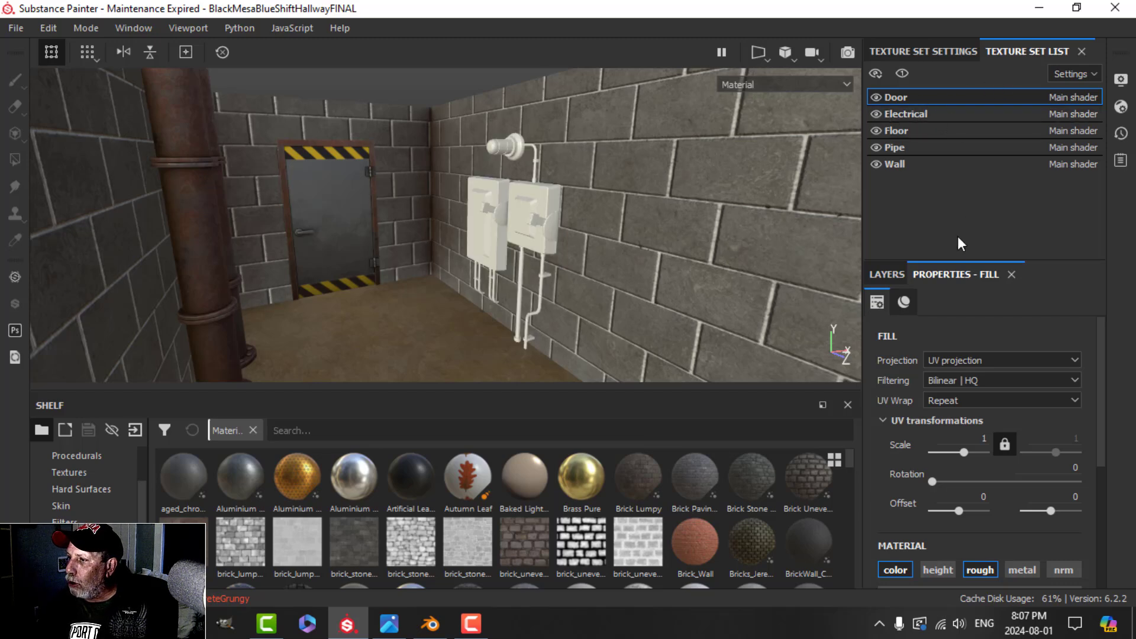
Bake the mesh maps for the Electrical texture set only, excluding Door from the selection.
left_click(938, 53)
scroll(1006, 177, "down", 6)
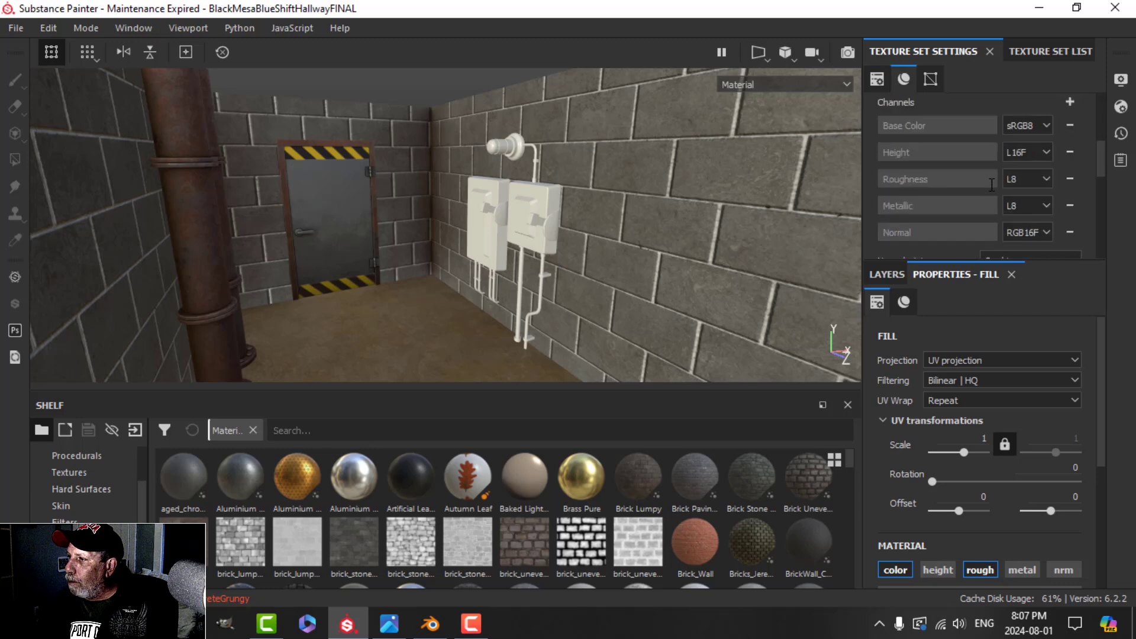
left_click(1035, 220)
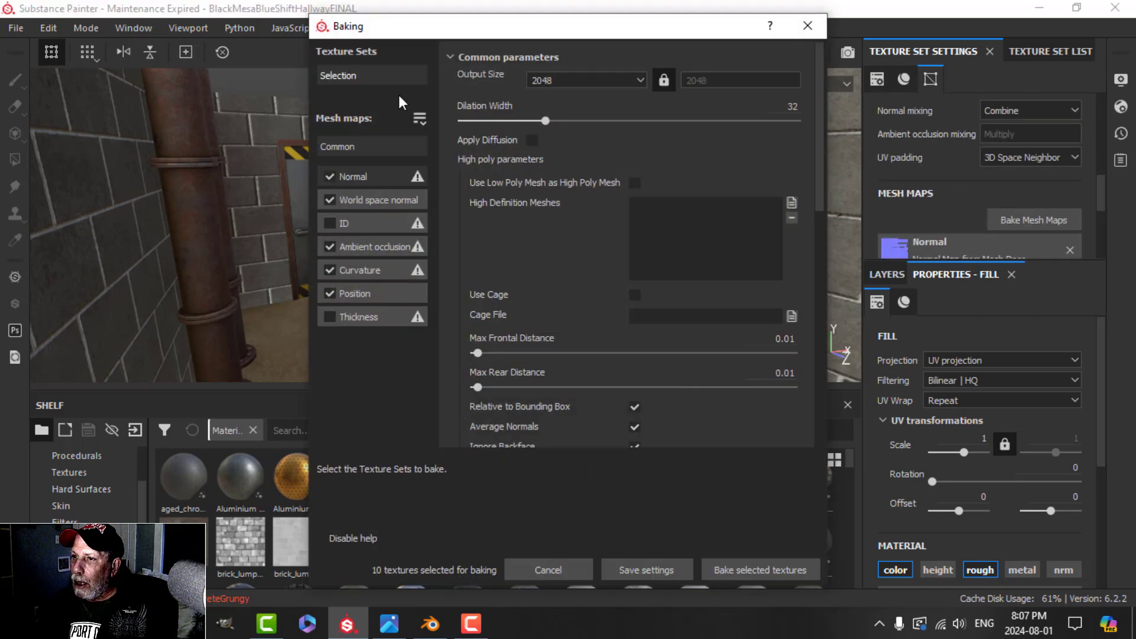
left_click(374, 74)
left_click(459, 80)
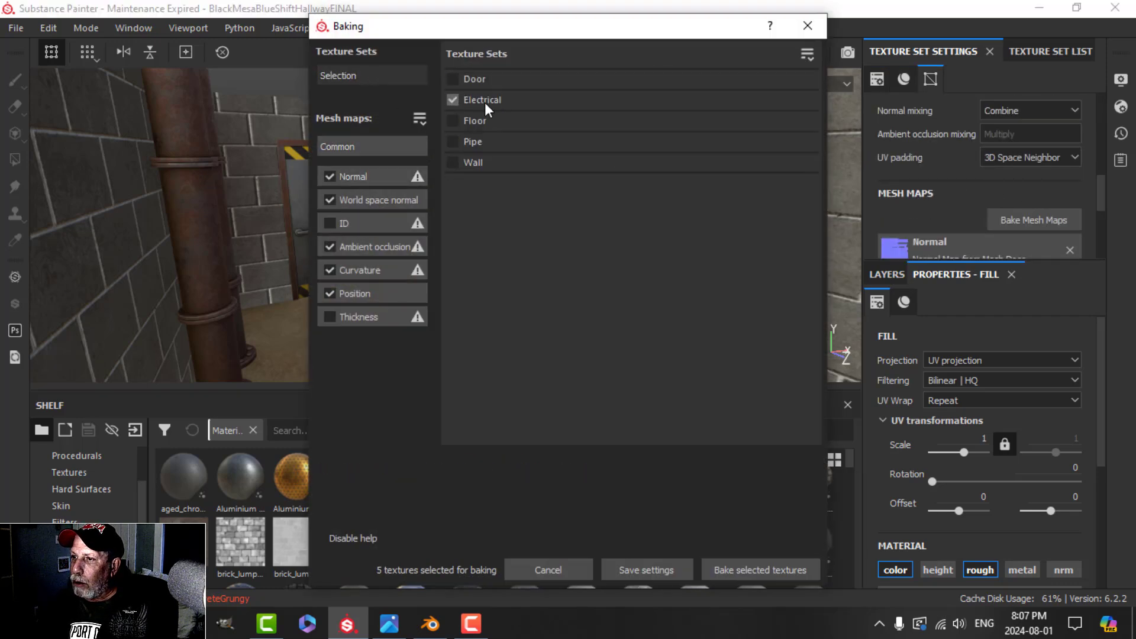
left_click(466, 142)
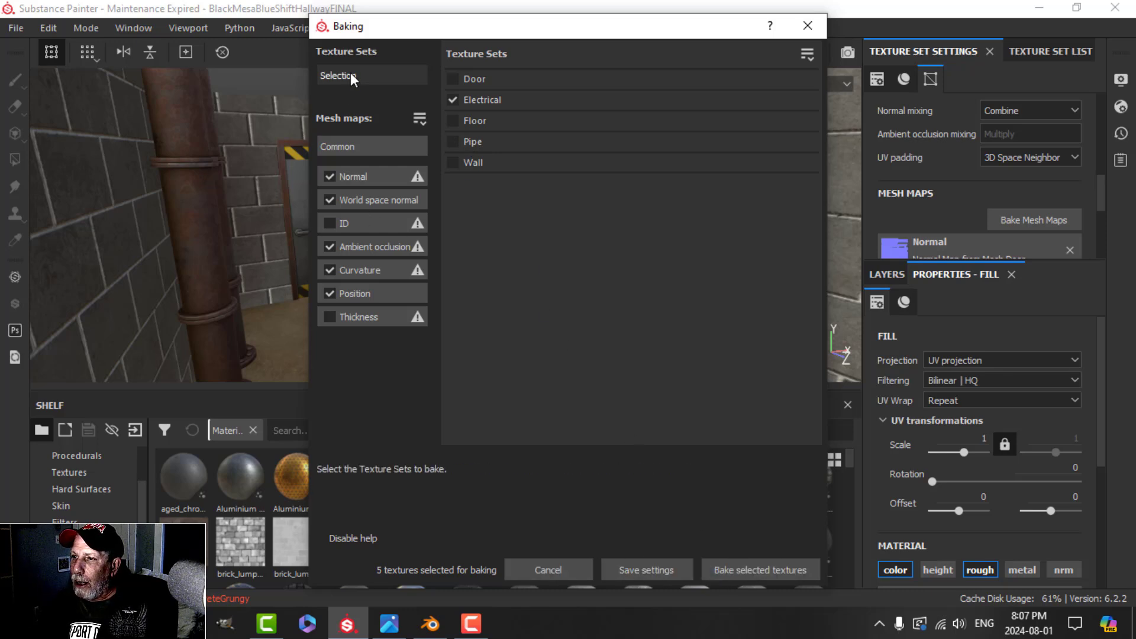
left_click(357, 142)
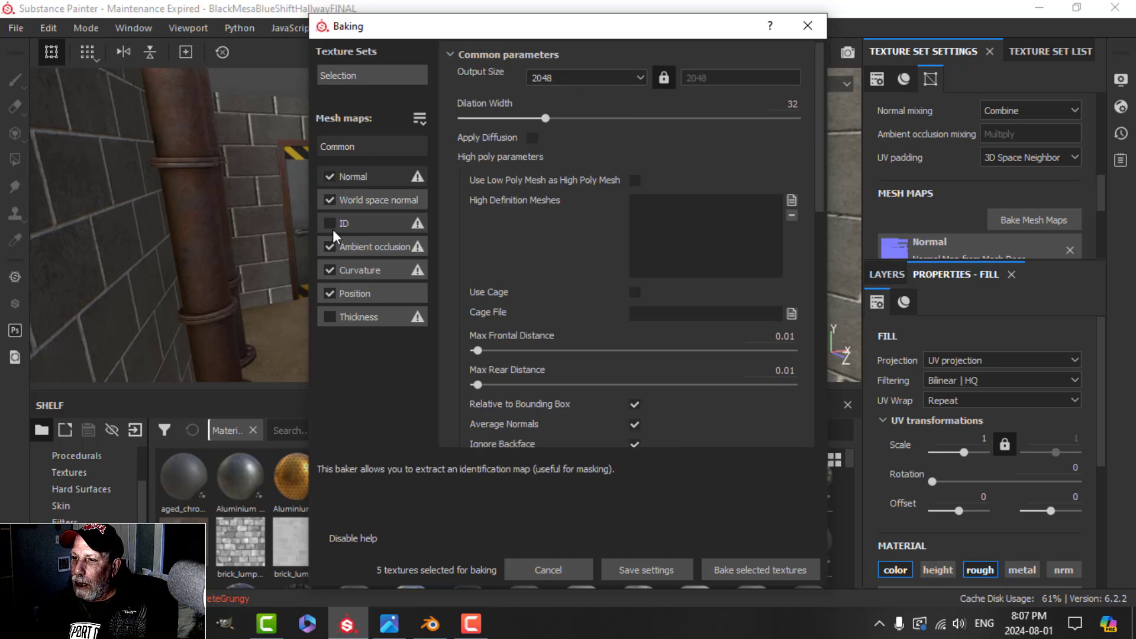
left_click(756, 569)
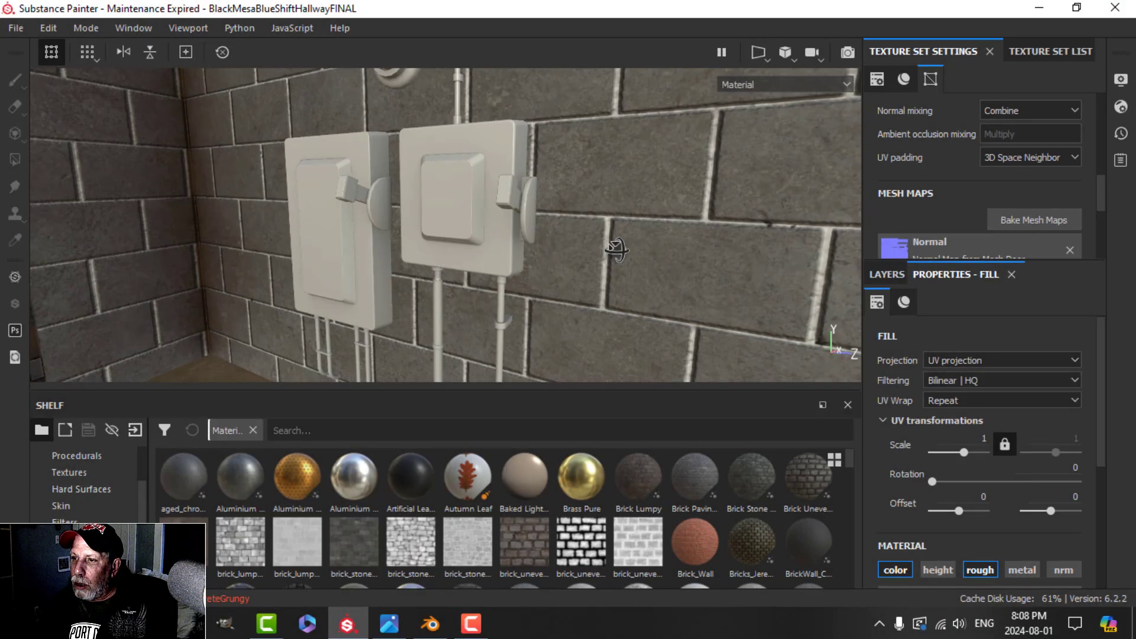
Examine the baked electrical boxes, wall lamp and conduits from several angles.
left_click_drag(616, 249, 532, 249, "alt")
middle_click_drag(533, 249, 579, 325, "alt")
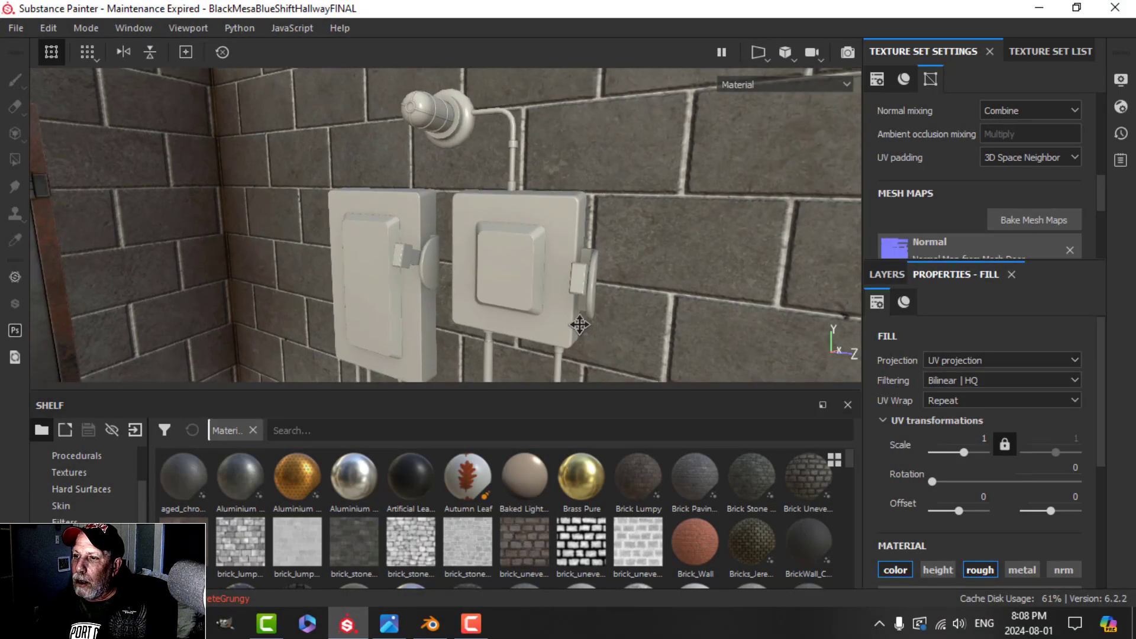
mouse_move(579, 325)
left_mouse_down("alt")
mouse_move(581, 304)
mouse_move(578, 325)
left_mouse_up("alt")
scroll(586, 324, "down", 3)
middle_click_drag(595, 322, 577, 216, "alt")
left_click_drag(577, 217, 552, 240, "alt")
middle_click_drag(576, 251, 579, 247, "alt")
Delete Layer 1 from the Electrical texture set and add the Plastic Glossy Pure material as its layer.
left_click(1020, 52)
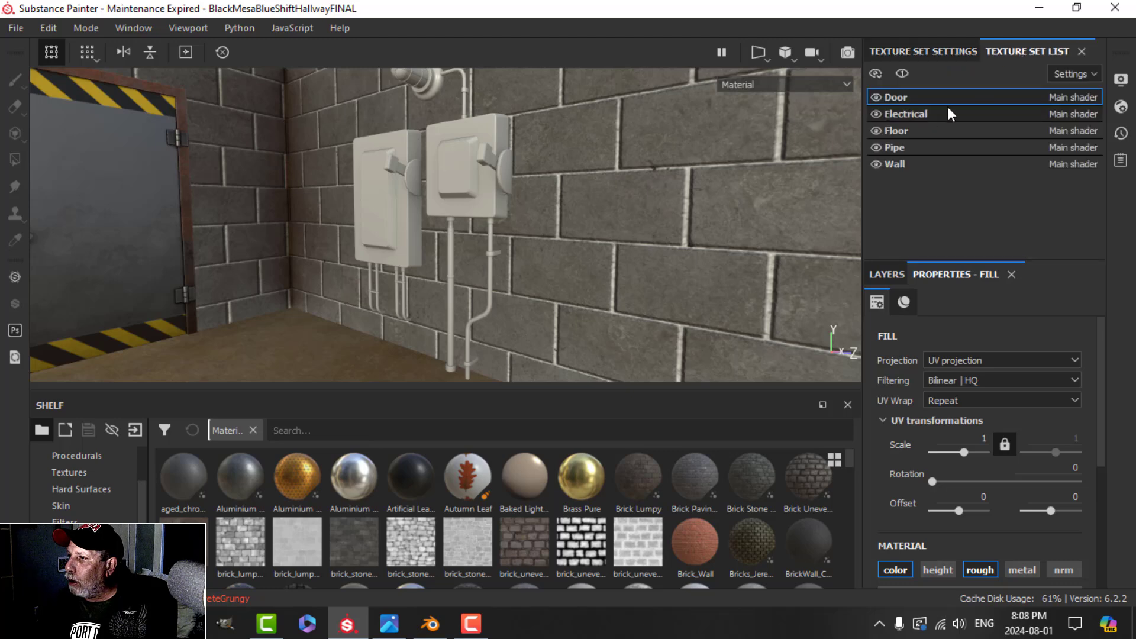
left_click(922, 113)
left_click(886, 274)
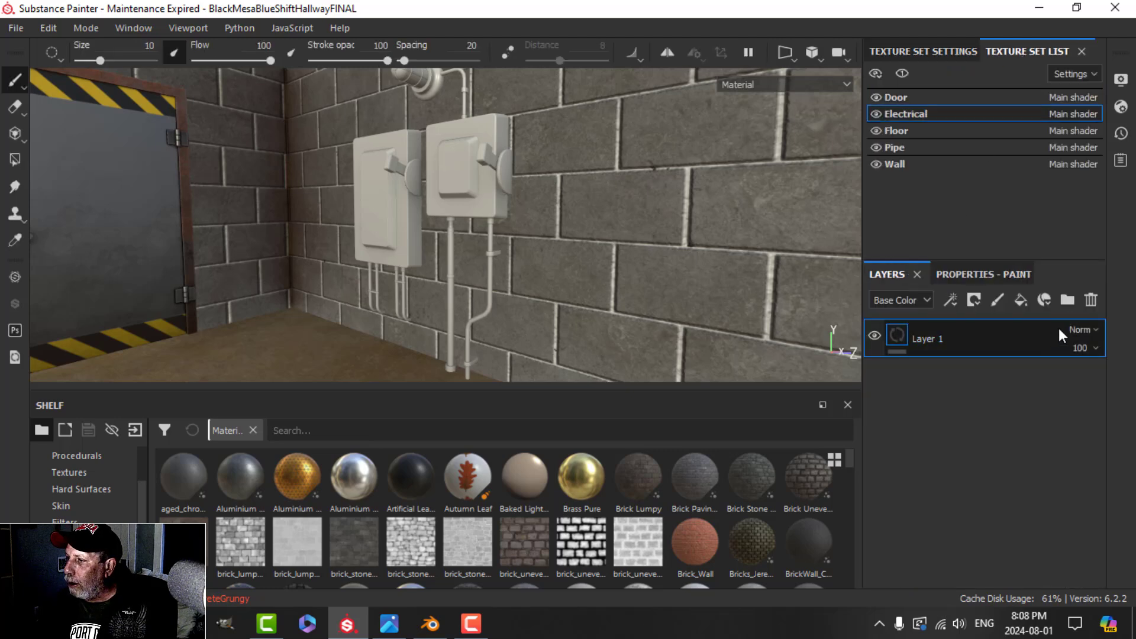
left_click(1091, 299)
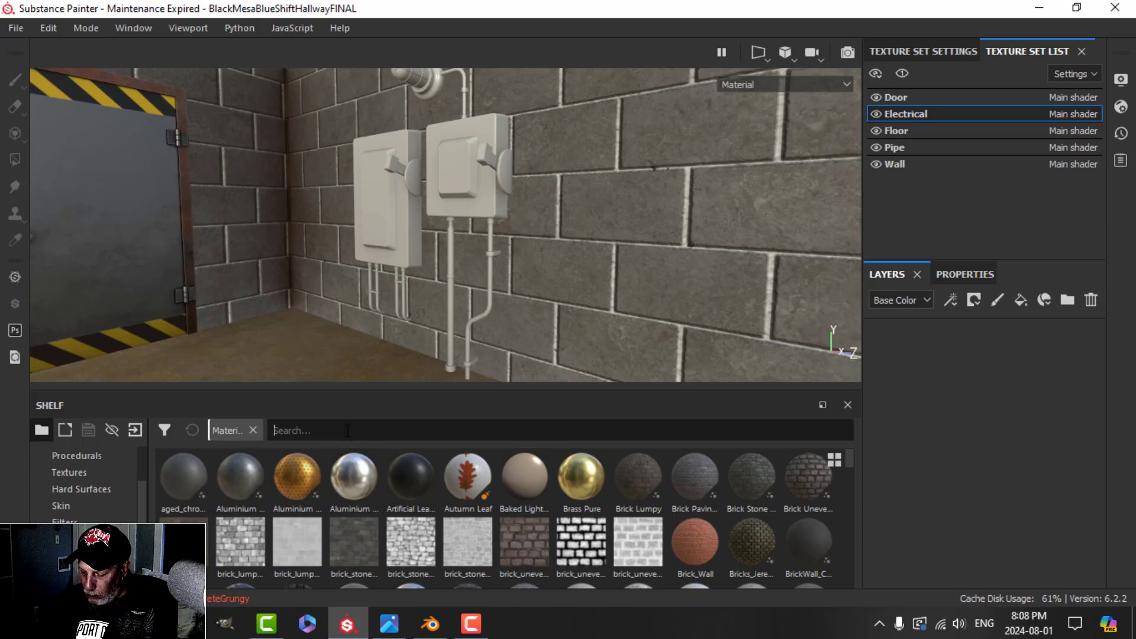
type("pla")
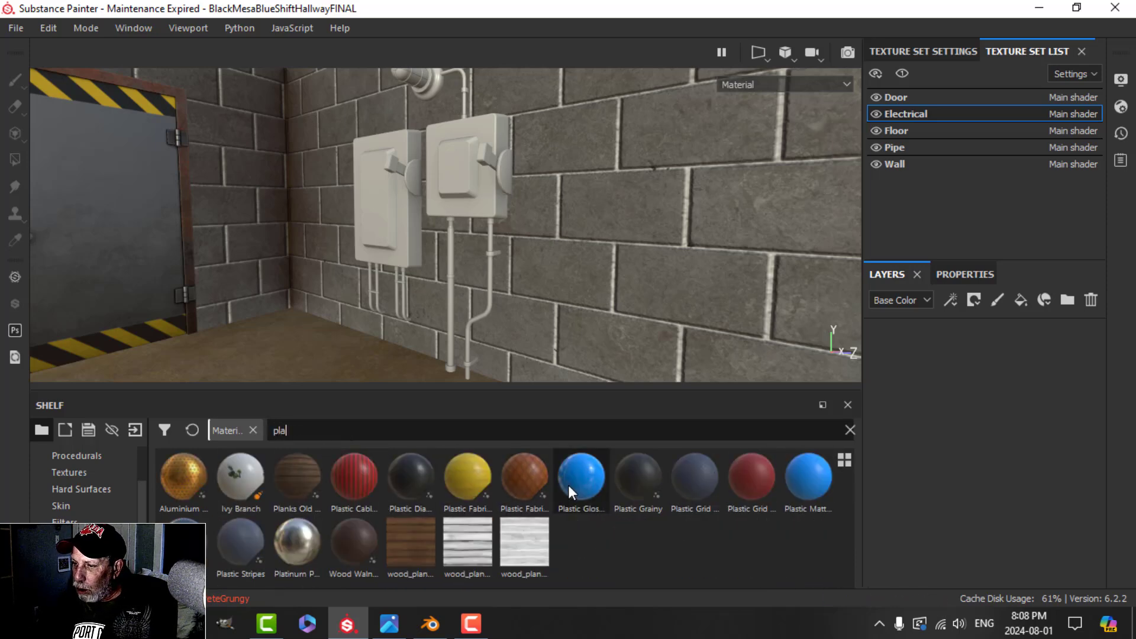
left_click_drag(568, 485, 945, 423)
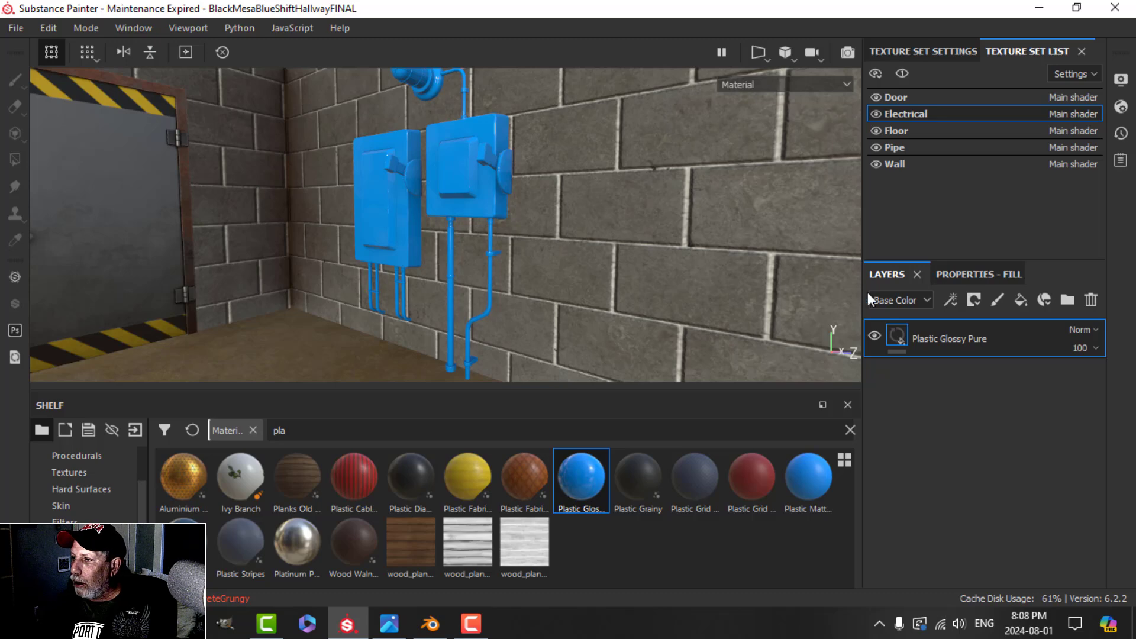
Change the Plastic Glossy Pure layer's base color to a neutral mid-grey with RGB 0.190.
left_click(967, 274)
scroll(969, 470, "down", 3)
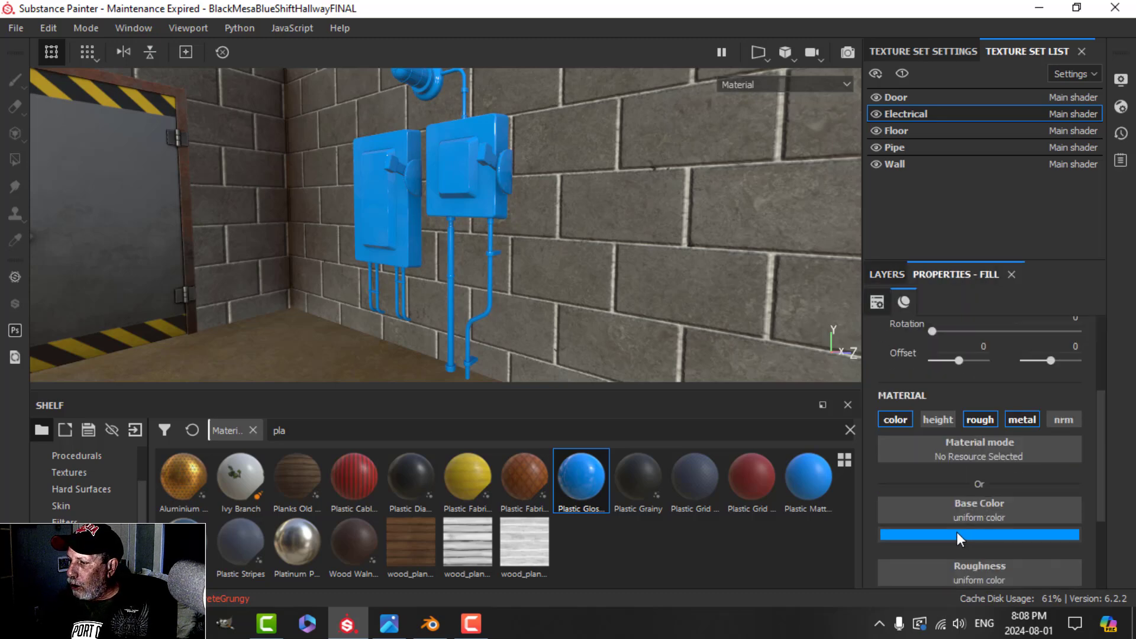
left_click(957, 535)
left_click(907, 424)
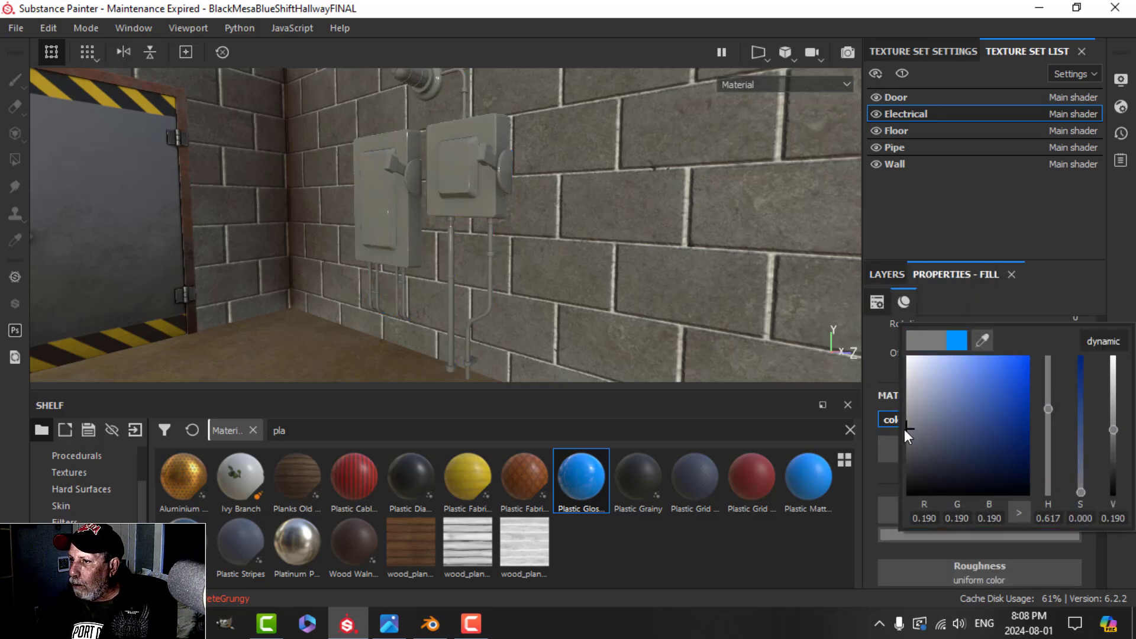
left_click(1133, 264)
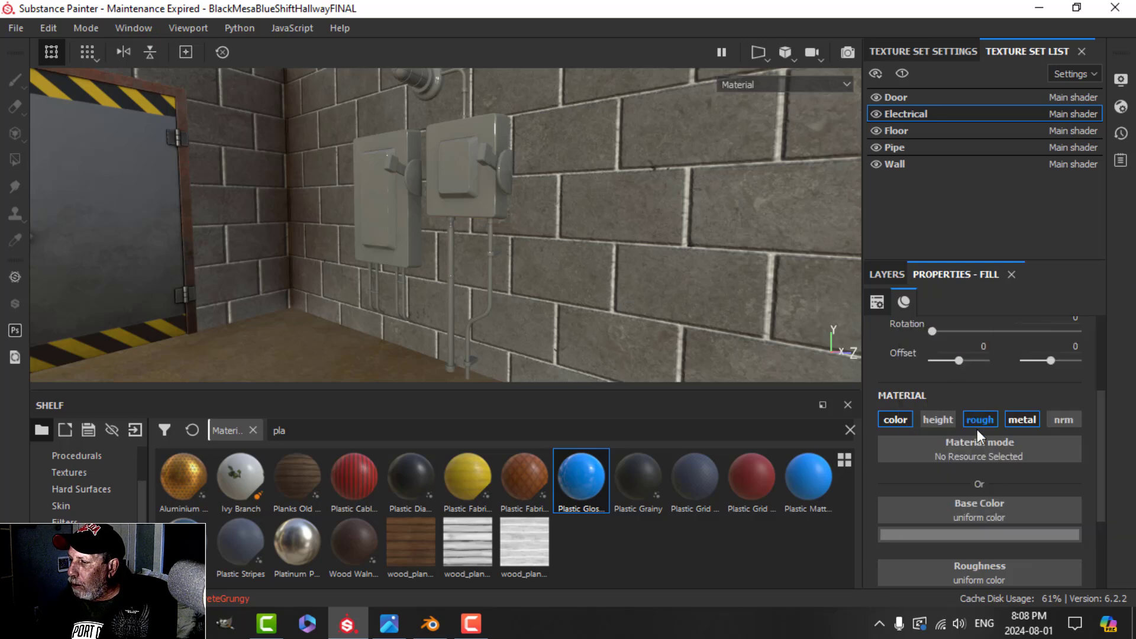
Set the grey plastic layer's roughness to 0.2825 and keep its metallic value at 0.
scroll(986, 468, "down", 4)
left_click_drag(888, 488, 932, 488)
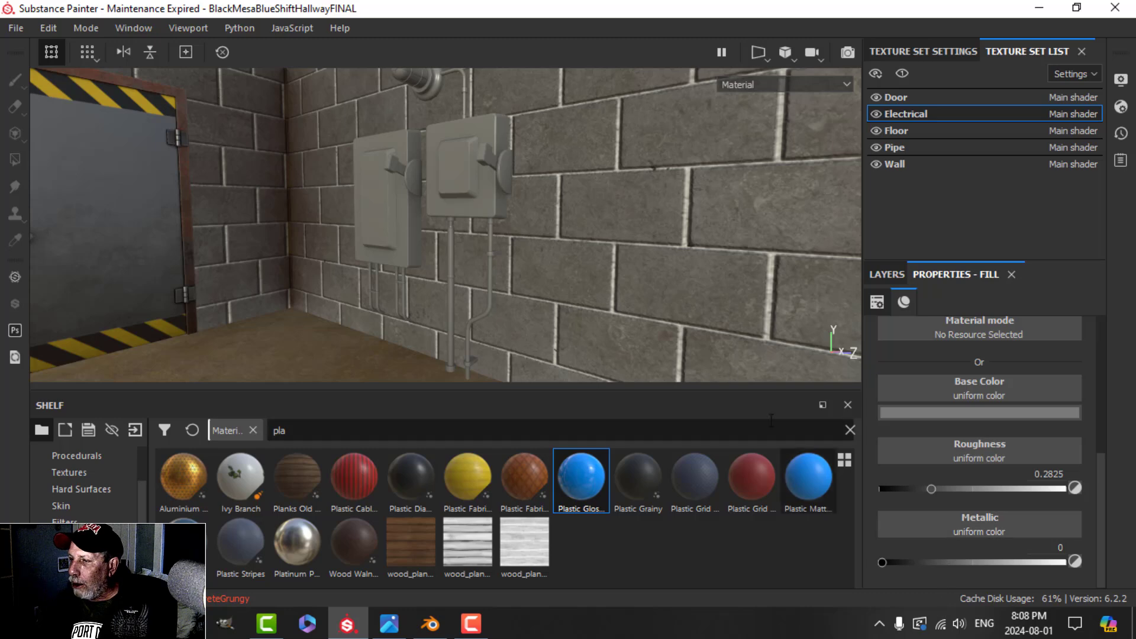
left_click_drag(598, 195, 547, 274, "alt")
mouse_move(598, 187)
right_mouse_down("shift")
mouse_move(571, 190)
mouse_move(617, 189)
right_mouse_up("shift")
mouse_move(883, 562)
left_mouse_down()
mouse_move(924, 560)
mouse_move(883, 560)
left_mouse_up()
left_click_drag(698, 323, 610, 203, "alt")
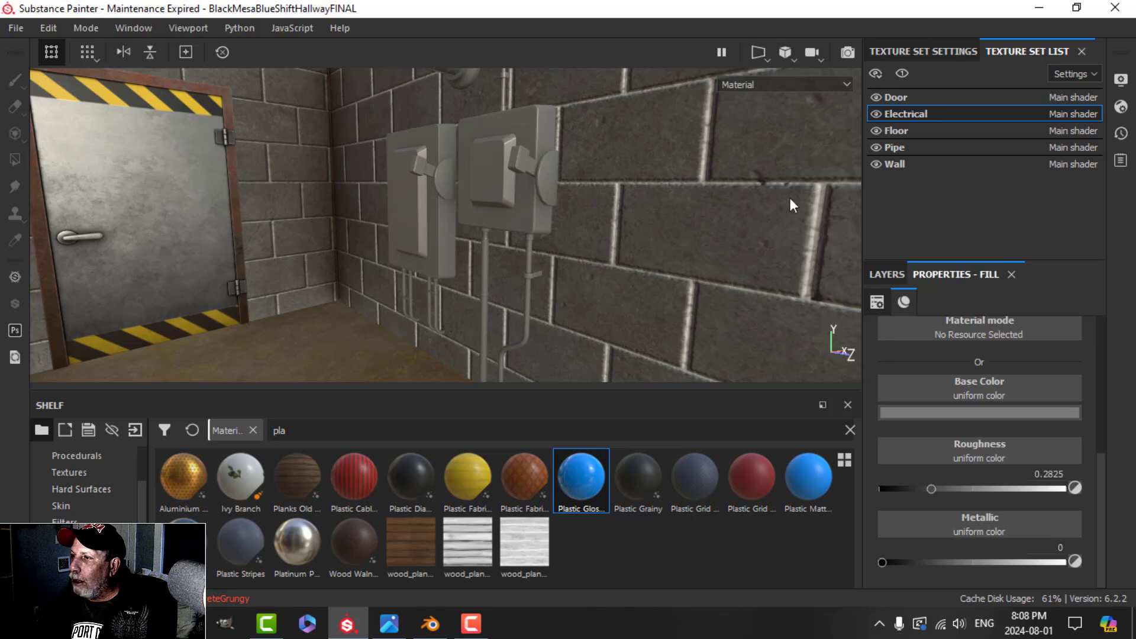
Isolate the Electrical texture set so only the boxes, lamp and conduits are displayed.
left_click(902, 72)
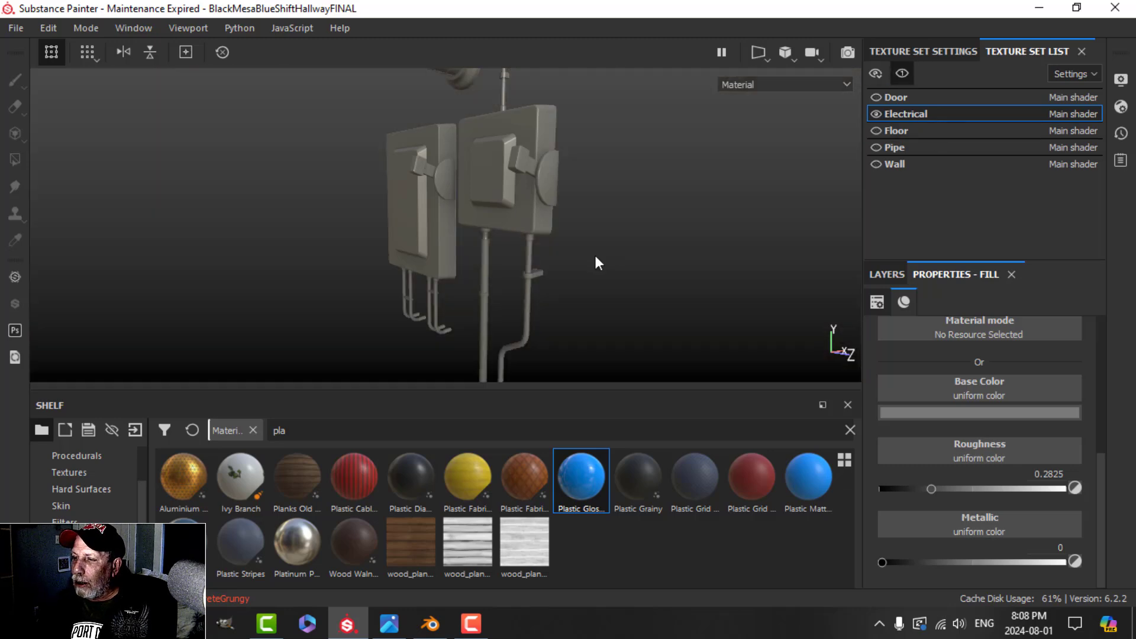
left_click_drag(594, 253, 640, 267, "alt")
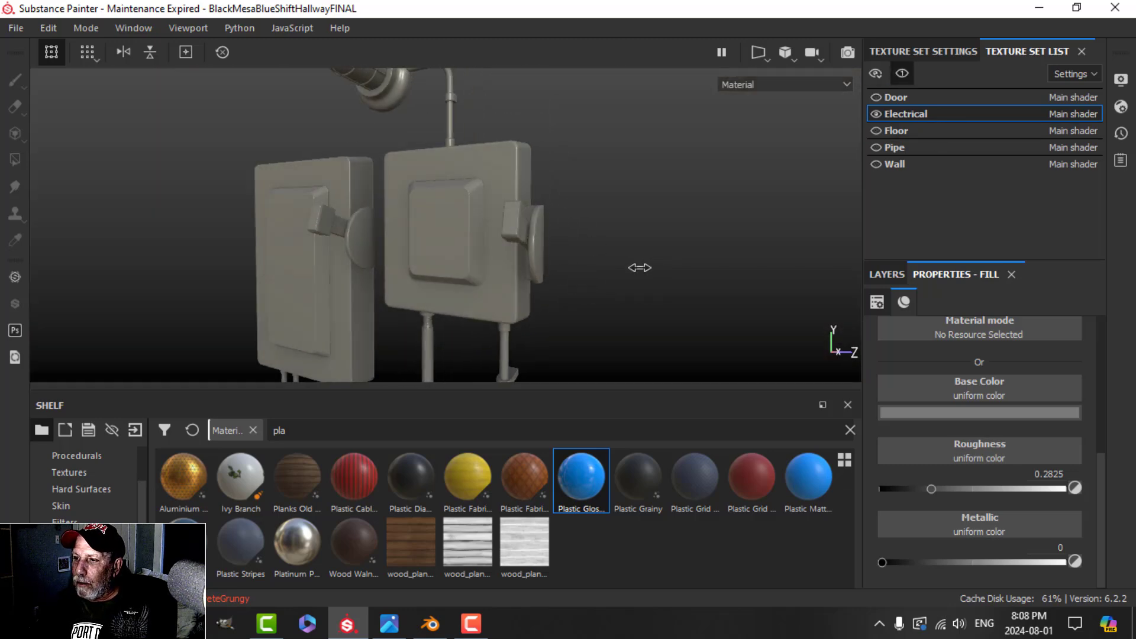
mouse_move(571, 300)
left_mouse_down("alt")
mouse_move(598, 294)
mouse_move(568, 279)
left_mouse_up("alt")
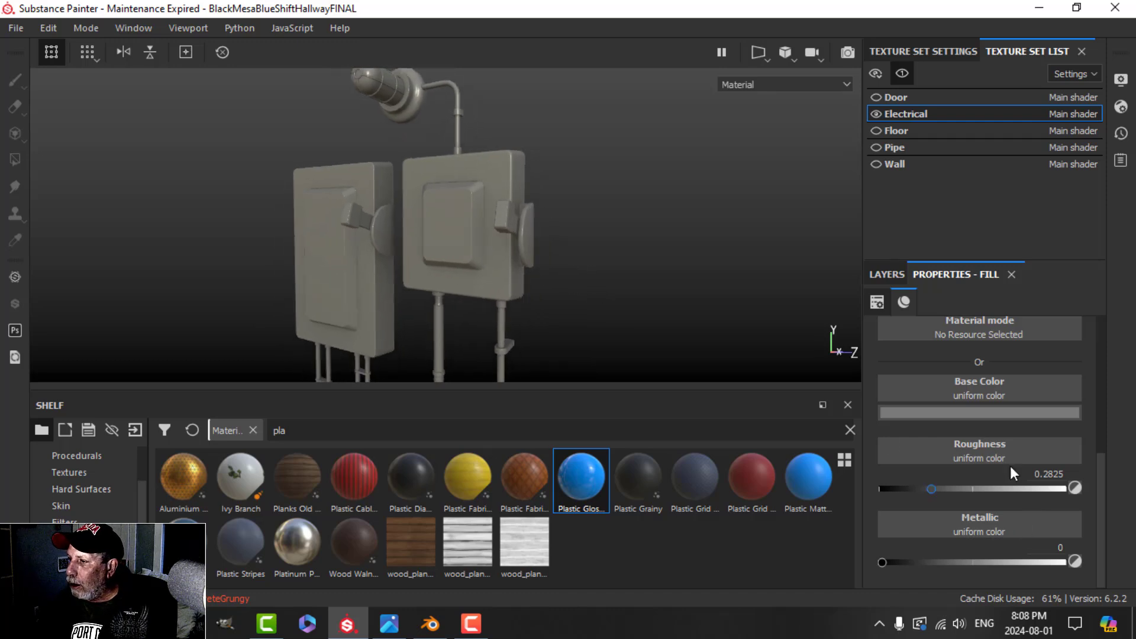
Add a MatFinish Rough filter to the Plastic Glossy Pure layer.
left_click(886, 274)
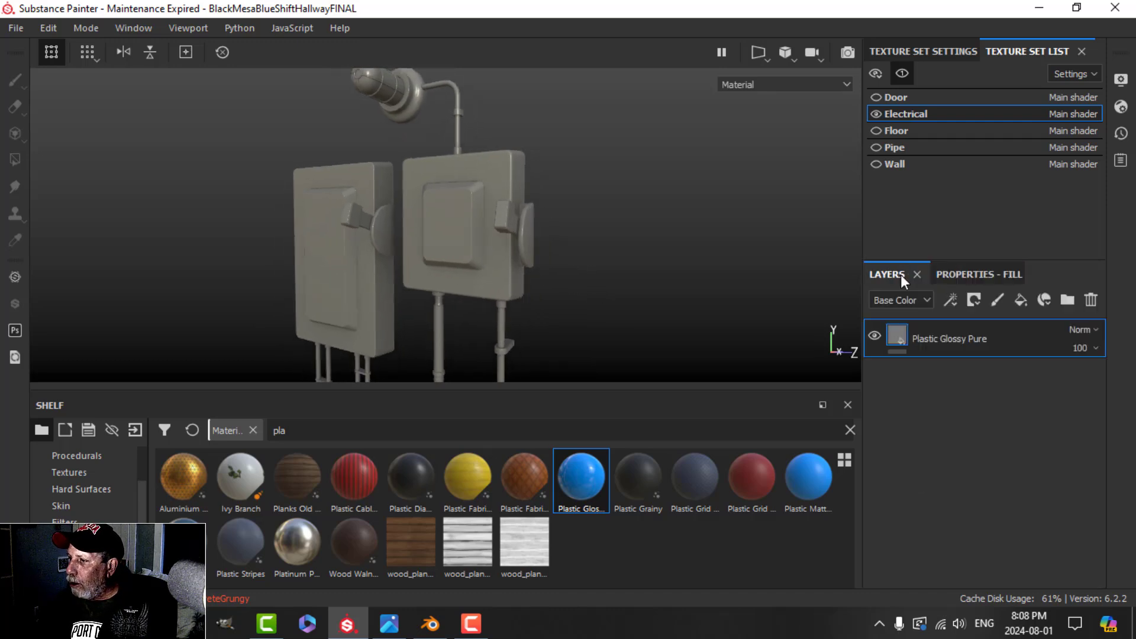
right_click(889, 332)
left_click(947, 444)
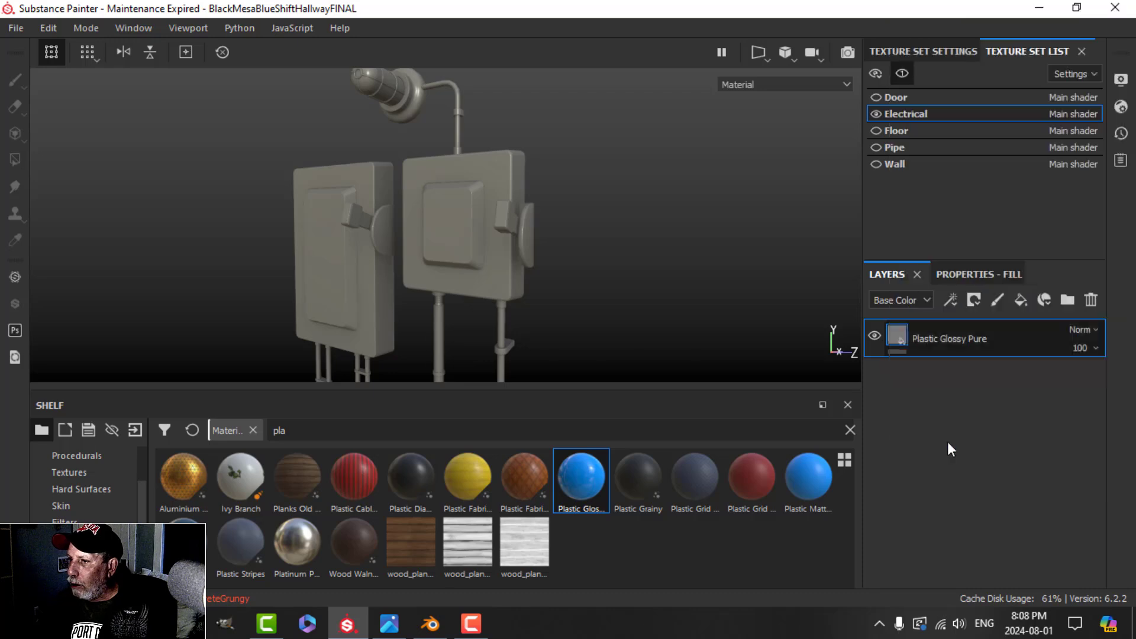
left_click(982, 274)
left_click(980, 361)
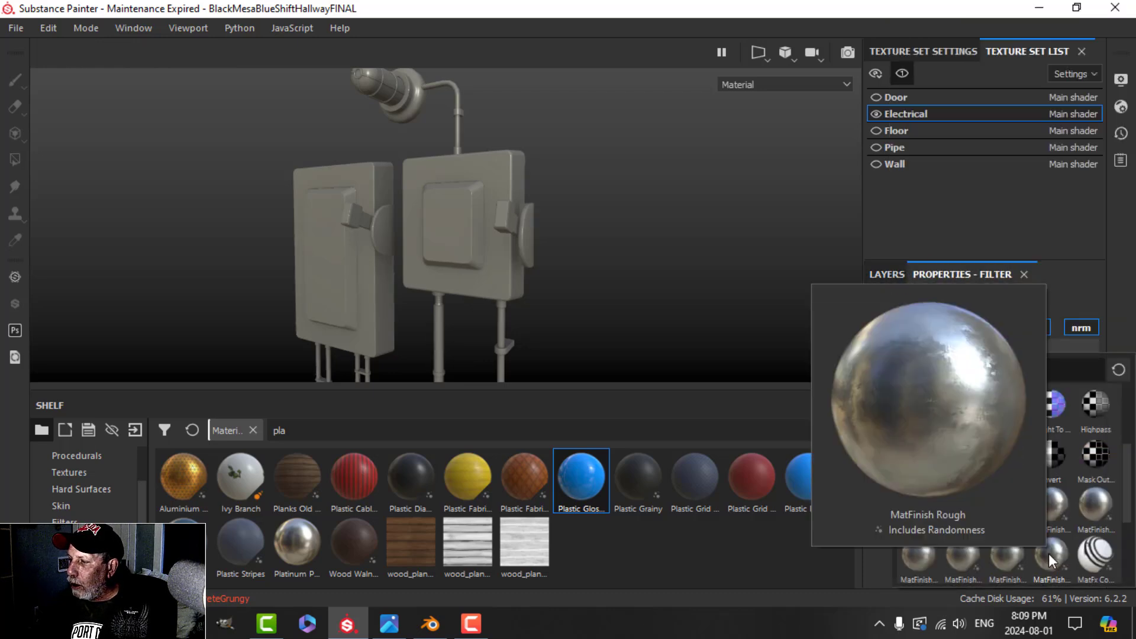
left_click(1049, 553)
scroll(611, 260, "up", 2)
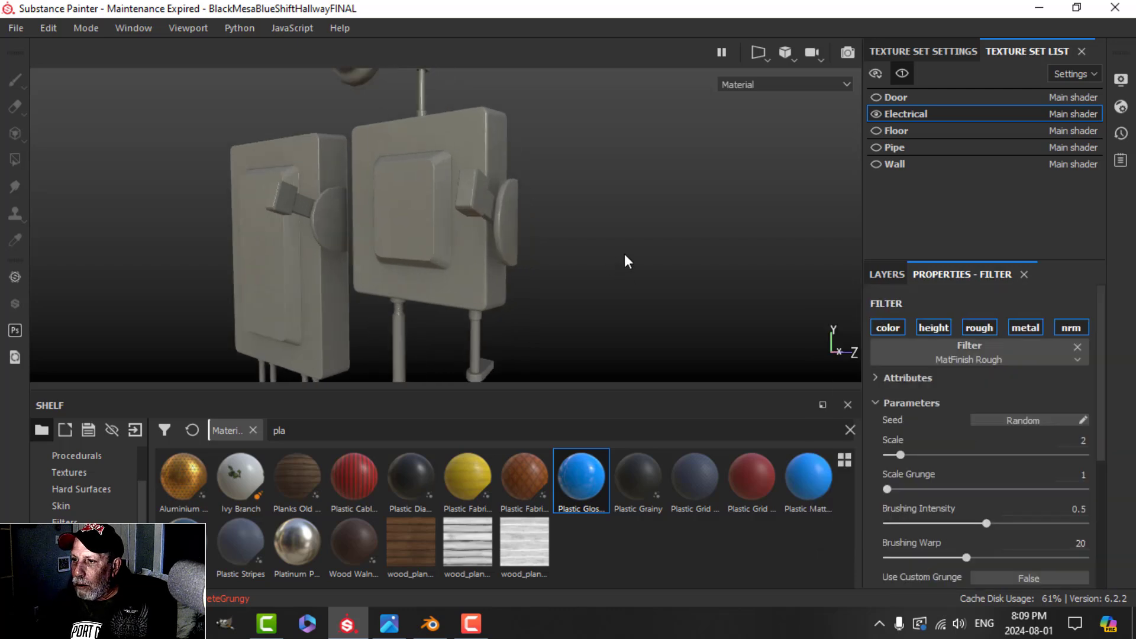
right_click_drag(624, 254, 603, 261, "shift")
left_click_drag(603, 262, 572, 276, "alt")
Set the MatFinish Rough filter's Scale to 1 and Brushing Intensity to 0.15.
left_click_drag(899, 454, 889, 453)
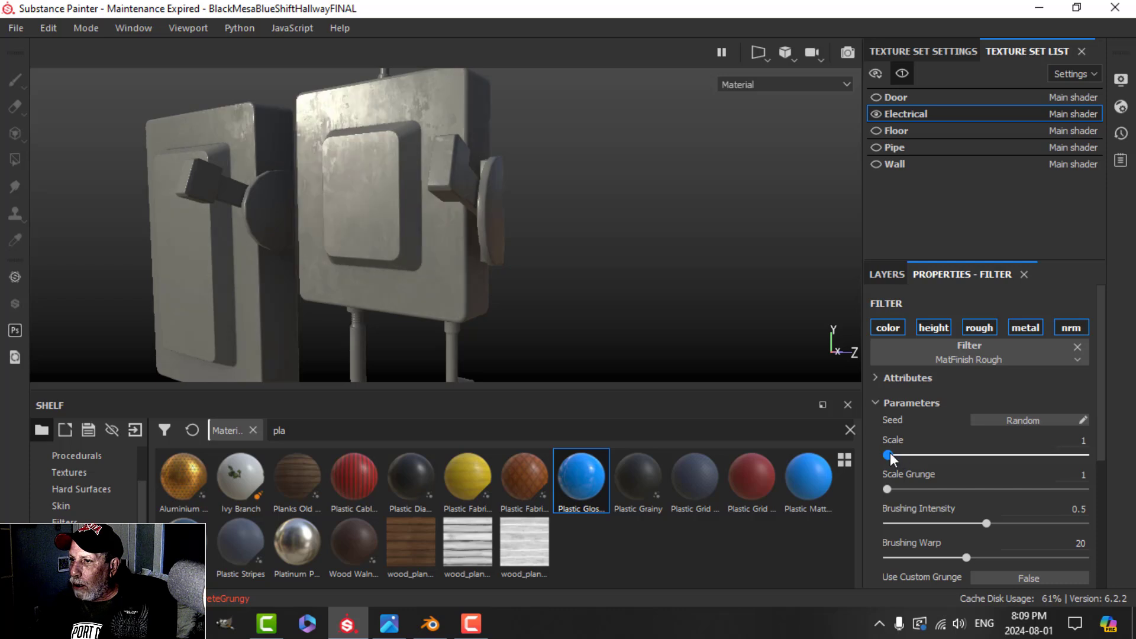
left_click_drag(986, 523, 918, 524)
mouse_move(541, 284)
left_mouse_down("alt")
mouse_move(552, 308)
mouse_move(522, 289)
mouse_move(573, 246)
mouse_move(586, 270)
left_mouse_up("alt")
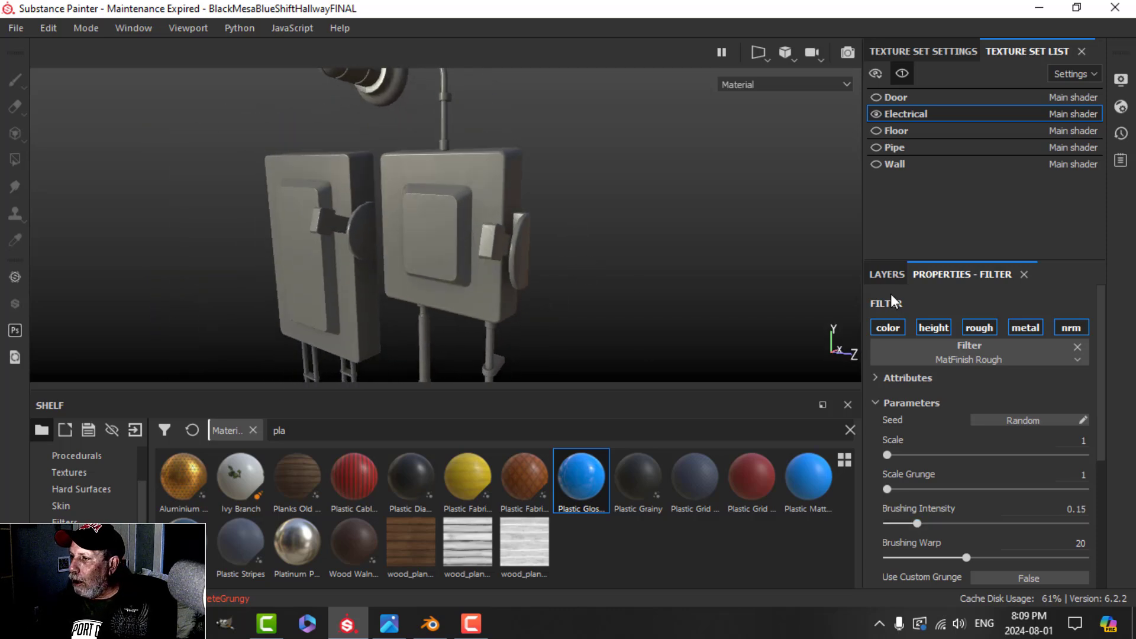
Create a light grey fill layer above Plastic Glossy Pure and give it a black mask.
left_click(888, 276)
left_click(979, 341)
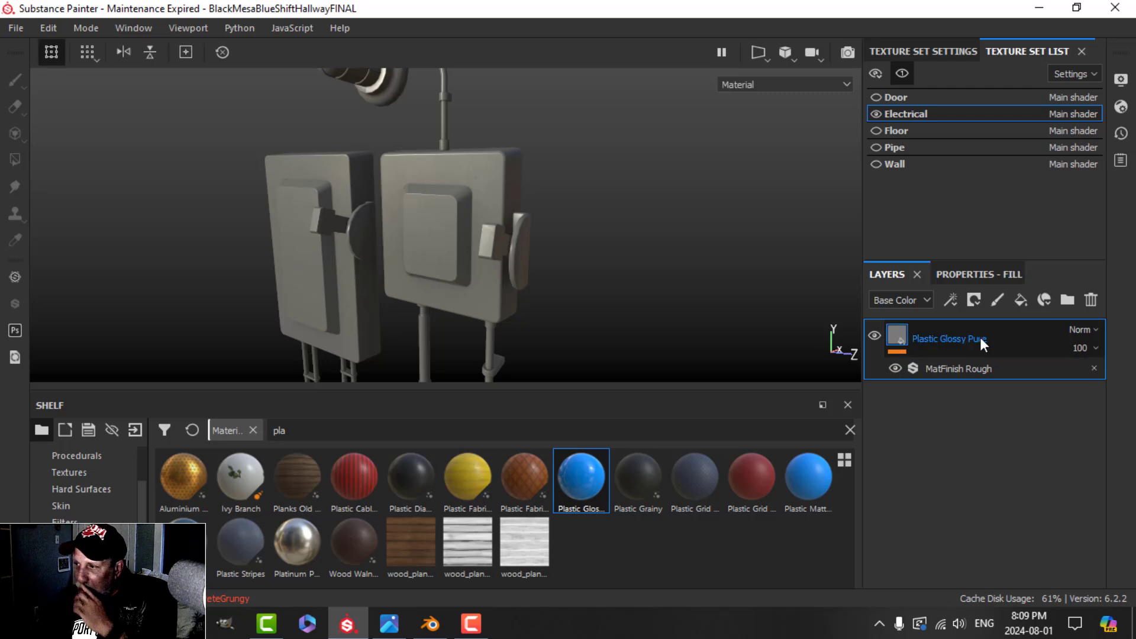
left_click(1022, 299)
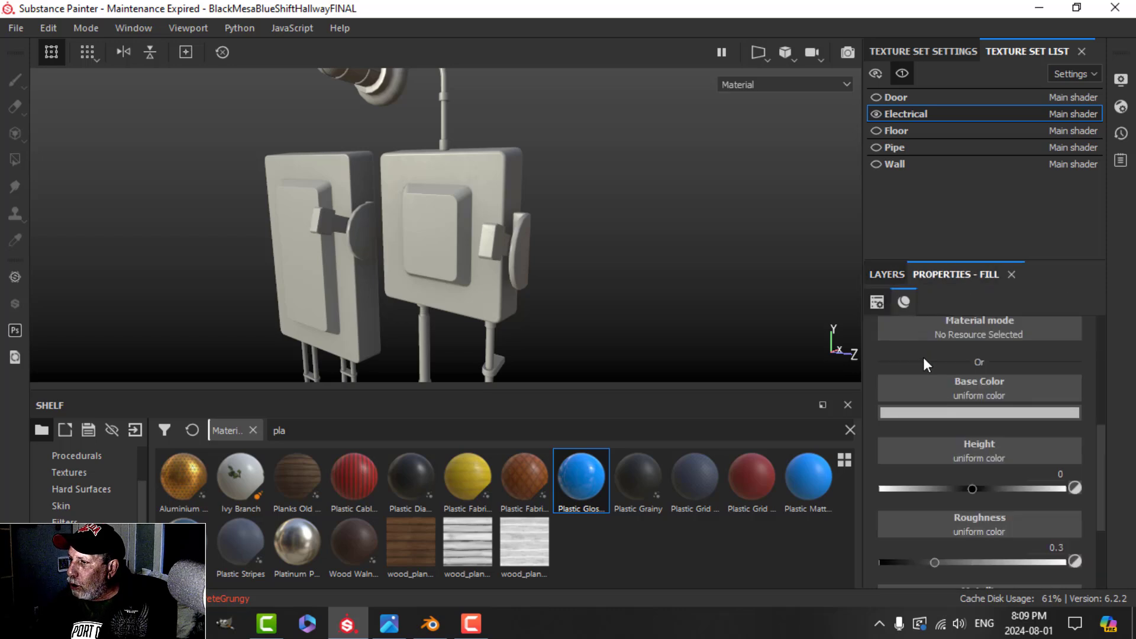
scroll(933, 378, "up", 3)
left_click(887, 275)
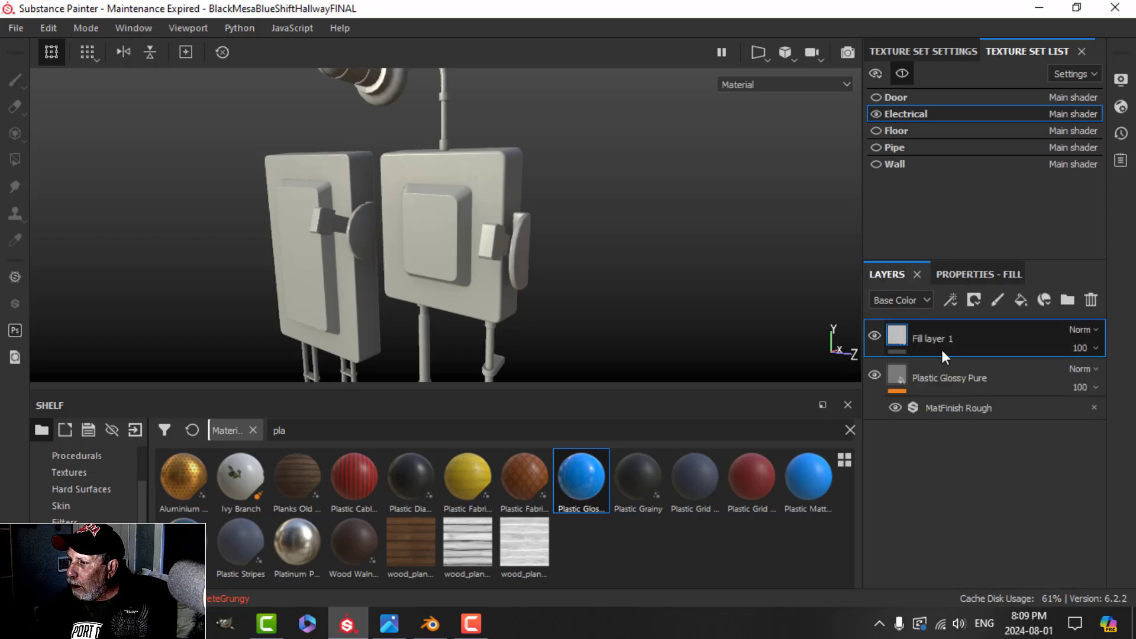
left_click(975, 300)
left_click(990, 335)
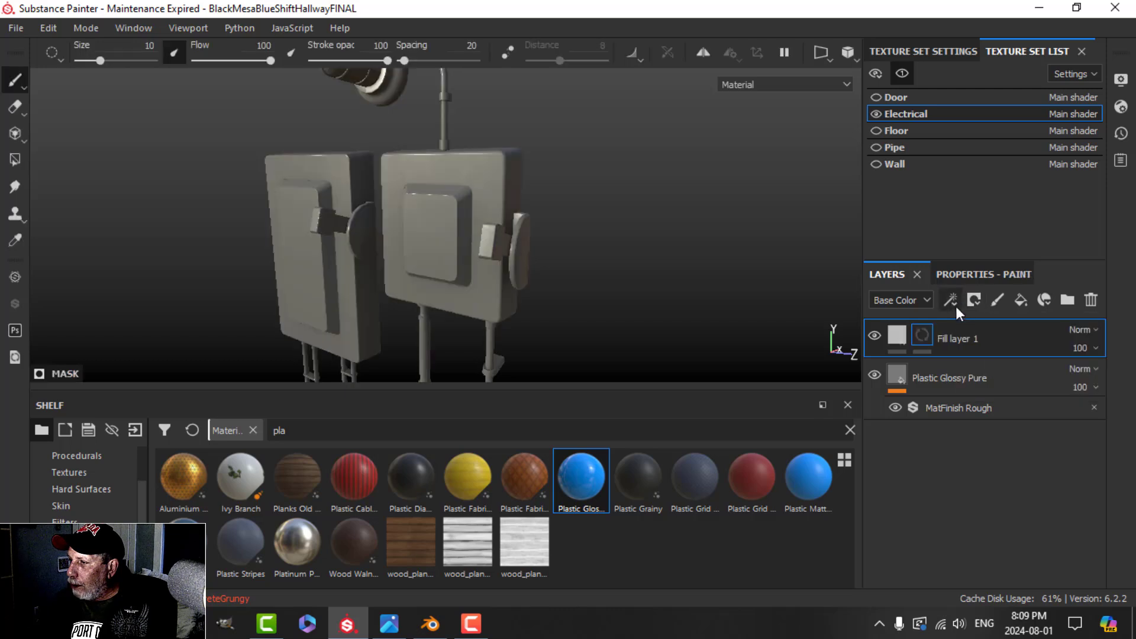
Add a Metal Edge Wear generator to the mask of Fill layer 1.
left_click(974, 299)
left_click(976, 322)
left_click(969, 276)
left_click(971, 325)
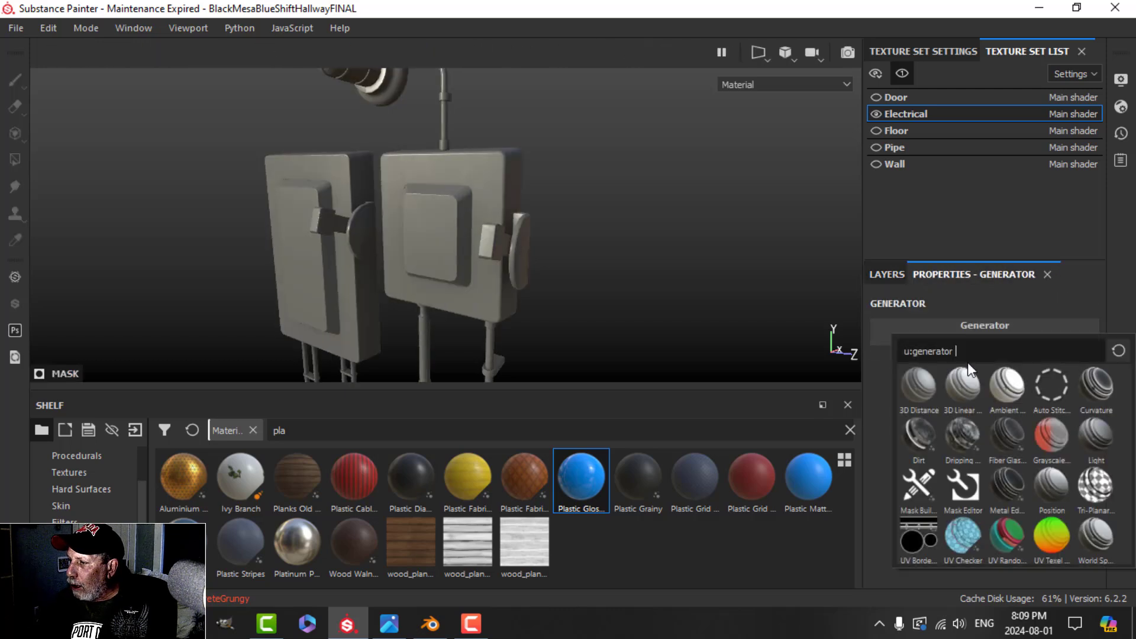
left_click(1011, 494)
left_click_drag(623, 319, 631, 302, "alt")
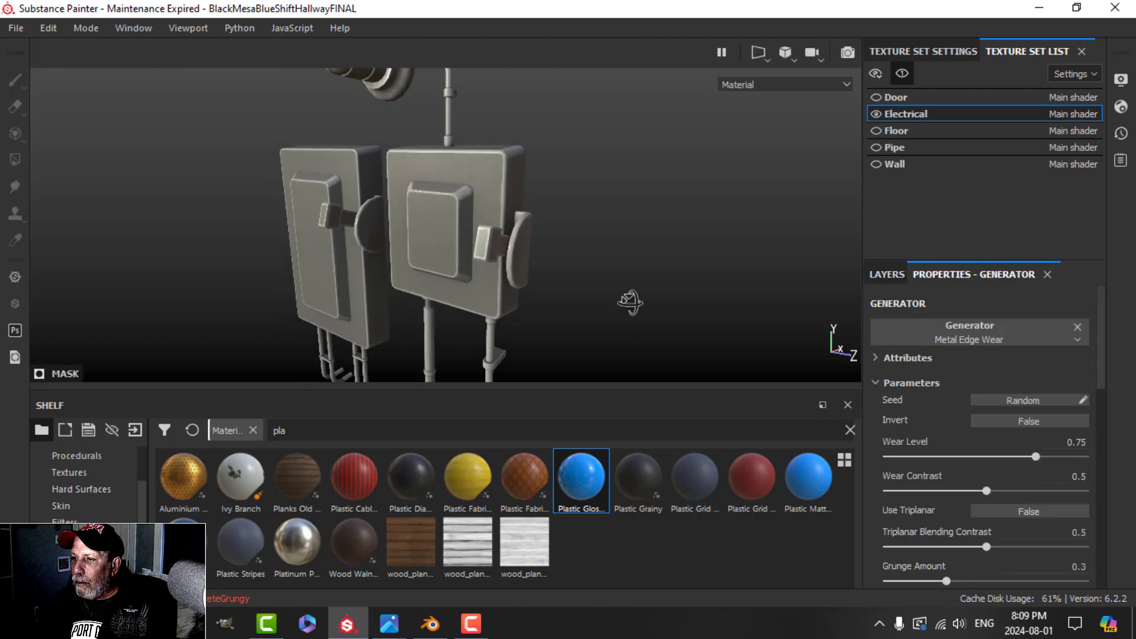
Set the edge wear to Wear Level 0.54, Use Triplanar True and Grunge Amount 0.25, and lower its Curvature Weight.
left_click_drag(1035, 454, 995, 456)
left_click(1014, 512)
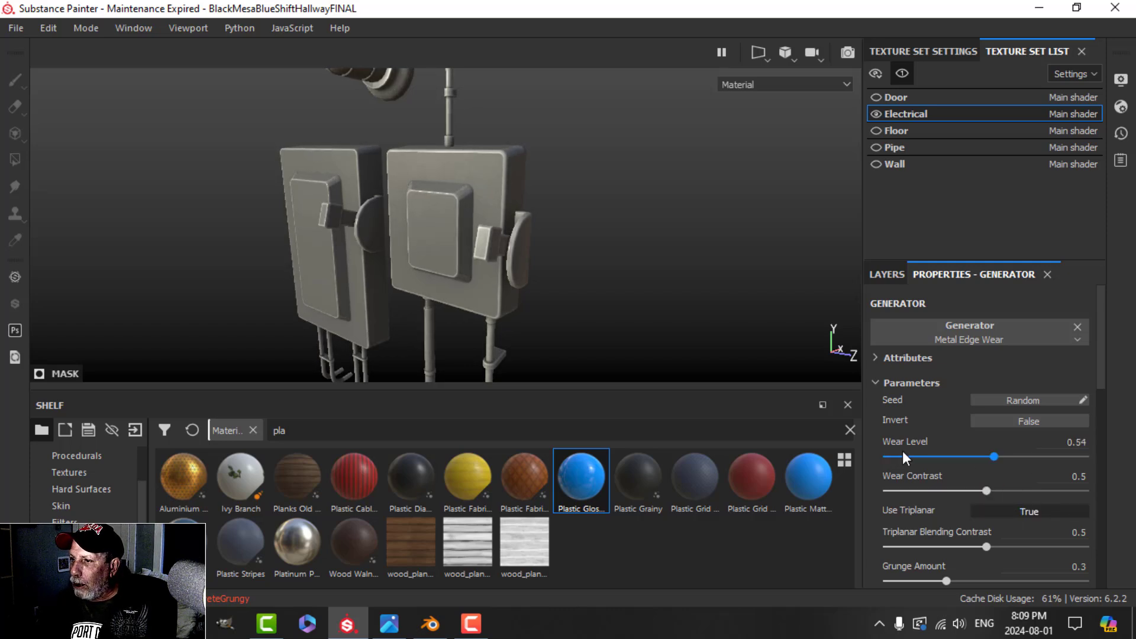
scroll(985, 543, "down", 3)
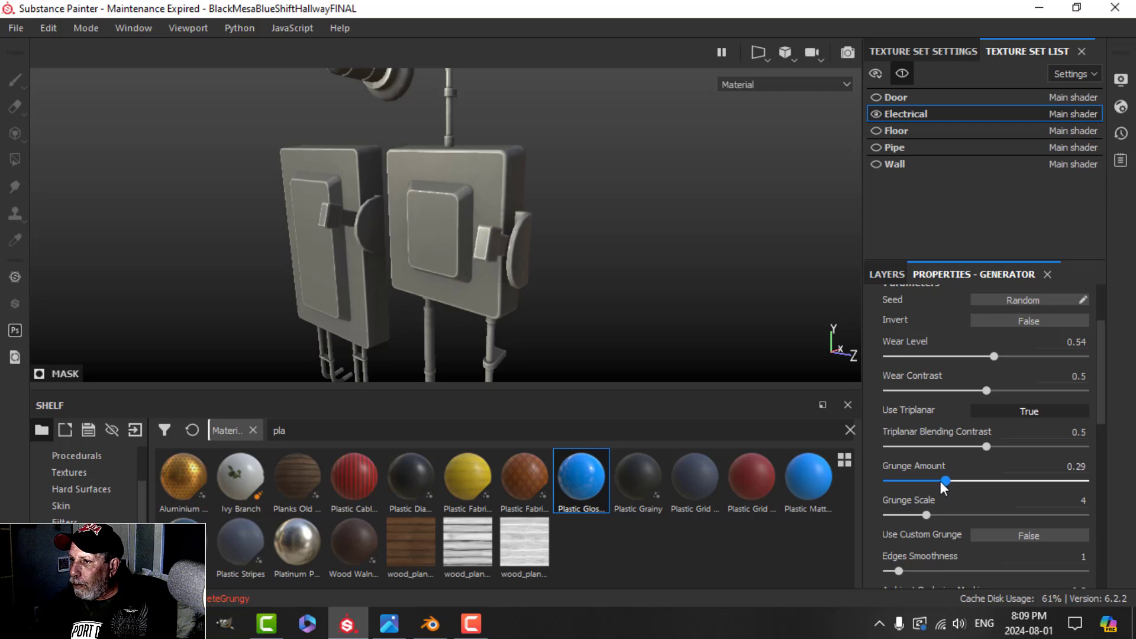
left_click_drag(941, 481, 935, 481)
scroll(1011, 533, "down", 2)
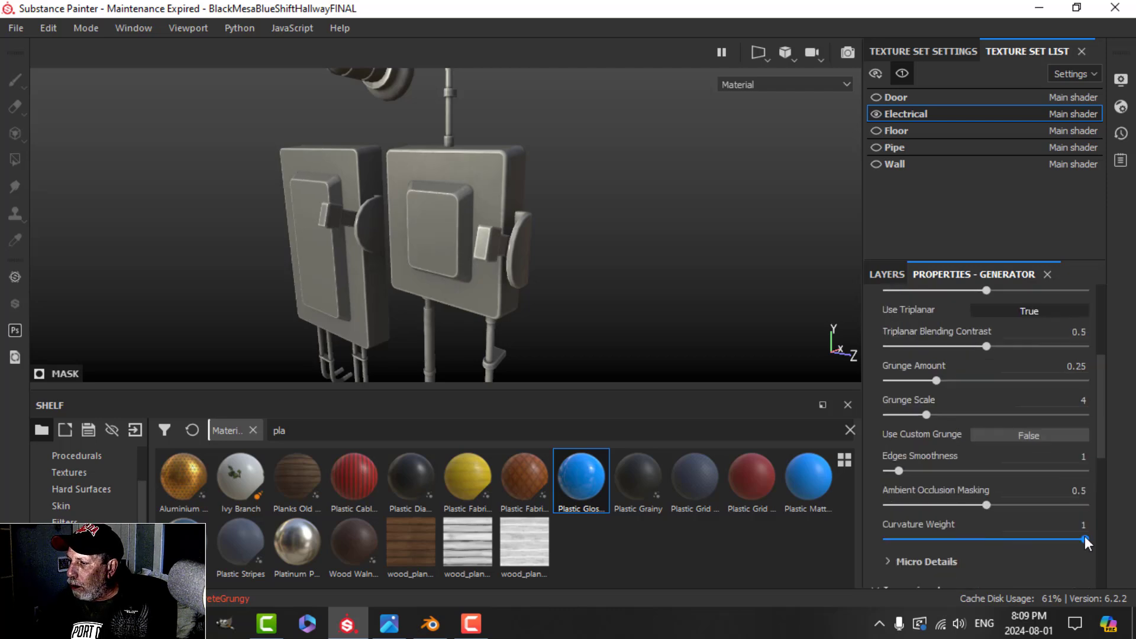
left_click_drag(1085, 538, 1006, 538)
left_click_drag(636, 296, 662, 265, "alt")
Reduce the Metal Edge Wear generator's opacity to 81.
left_click(886, 275)
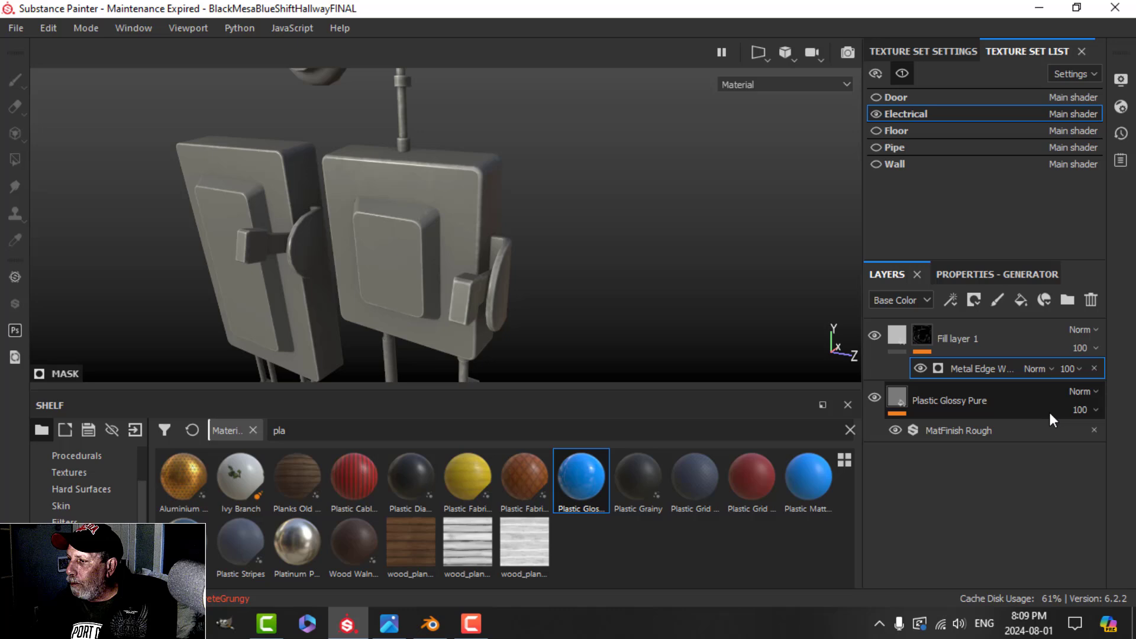
left_click(1071, 369)
left_click_drag(1127, 398, 1118, 400)
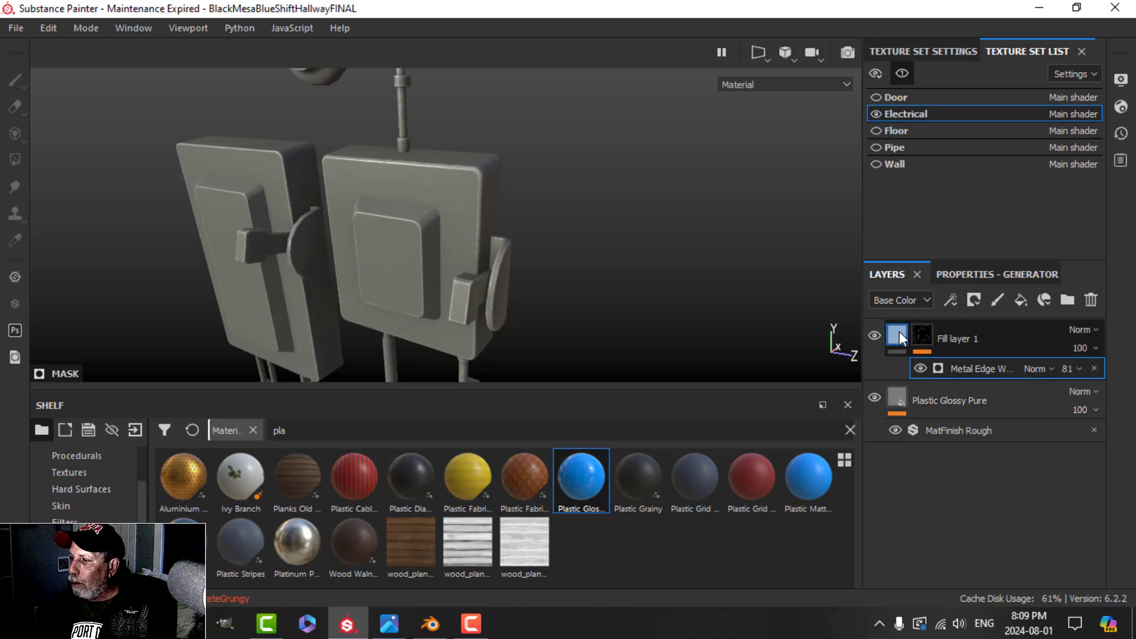
Rename Fill layer 1 to "edges".
double_click(947, 340)
type("edge")
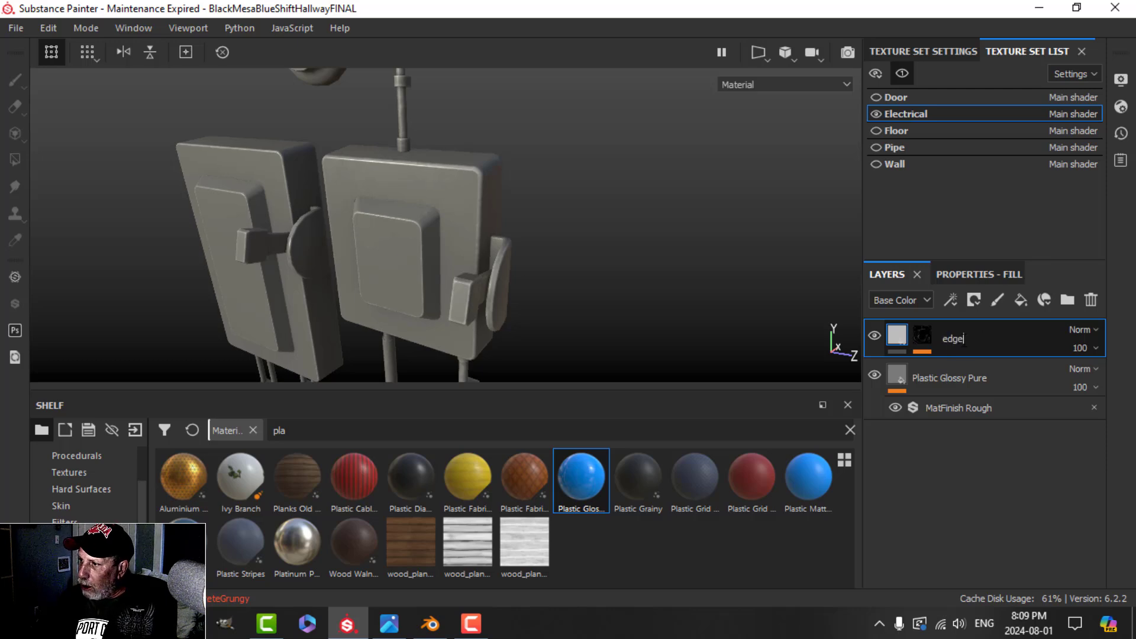
type("s")
key("Return")
left_click_drag(586, 338, 422, 204, "alt")
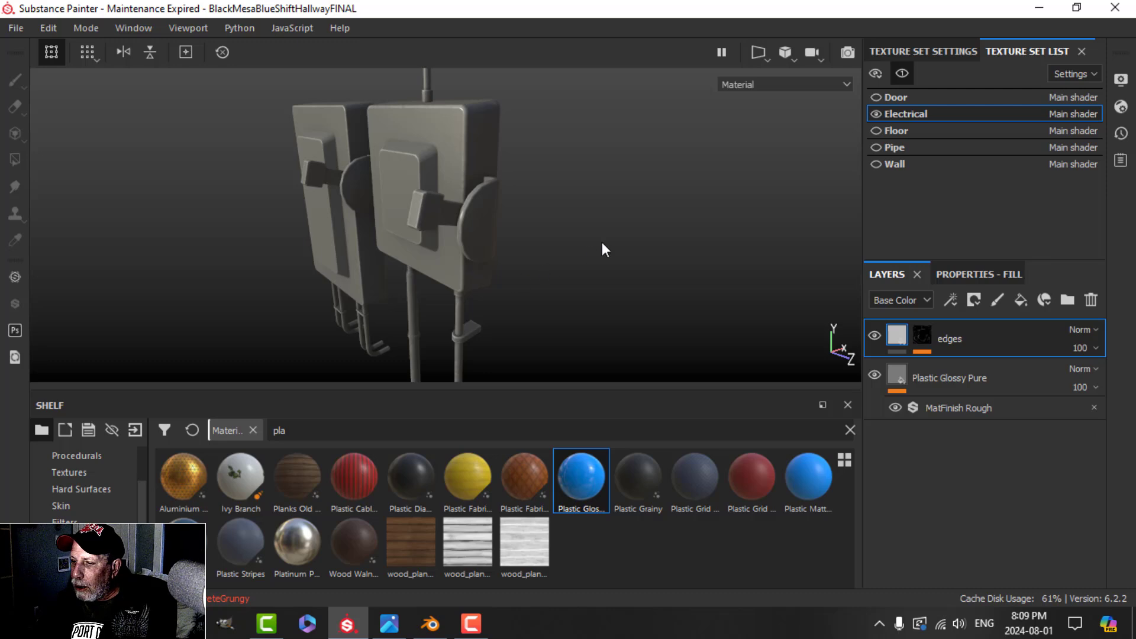
left_click_drag(602, 242, 609, 272, "alt")
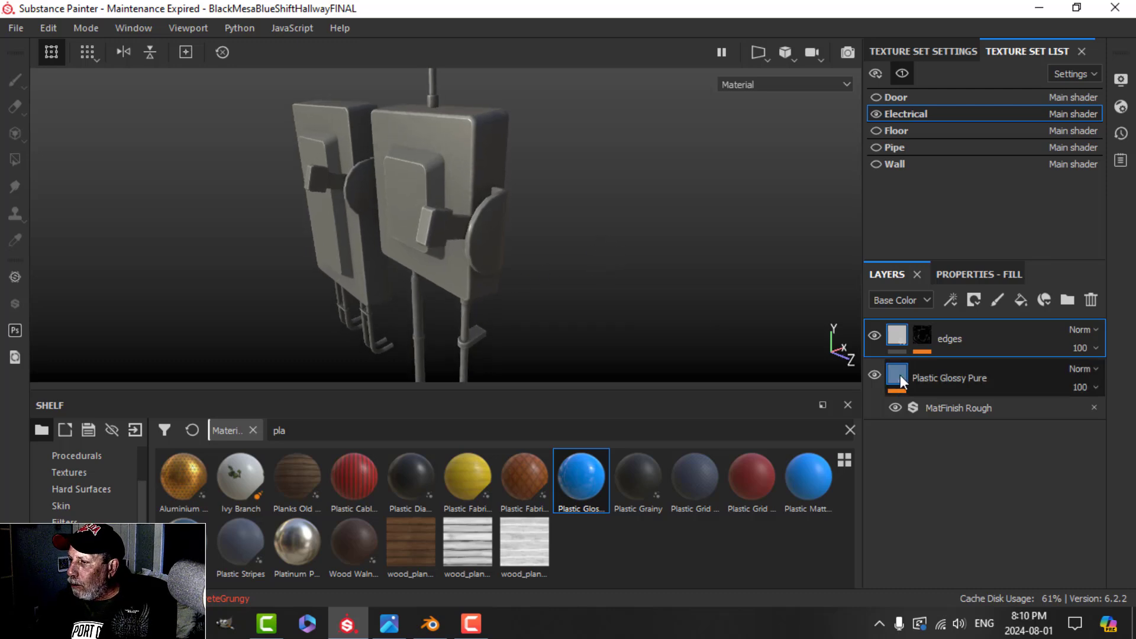
Duplicate the Plastic Glossy Pure layer and change the copy's base color to bright red.
left_click(901, 381)
right_click(899, 376)
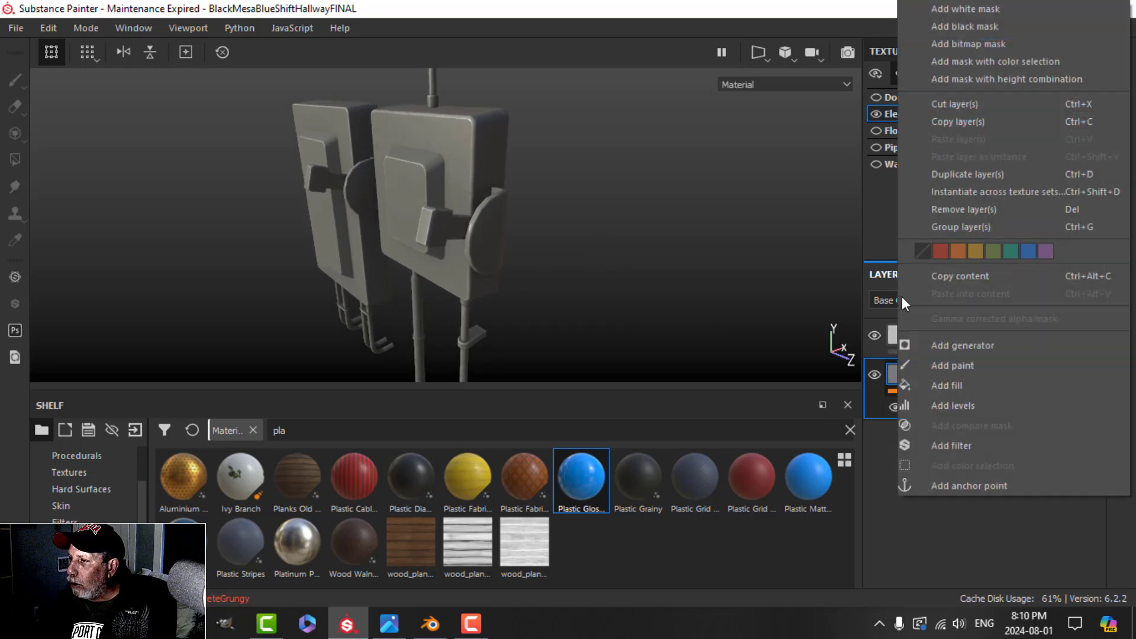
left_click(937, 173)
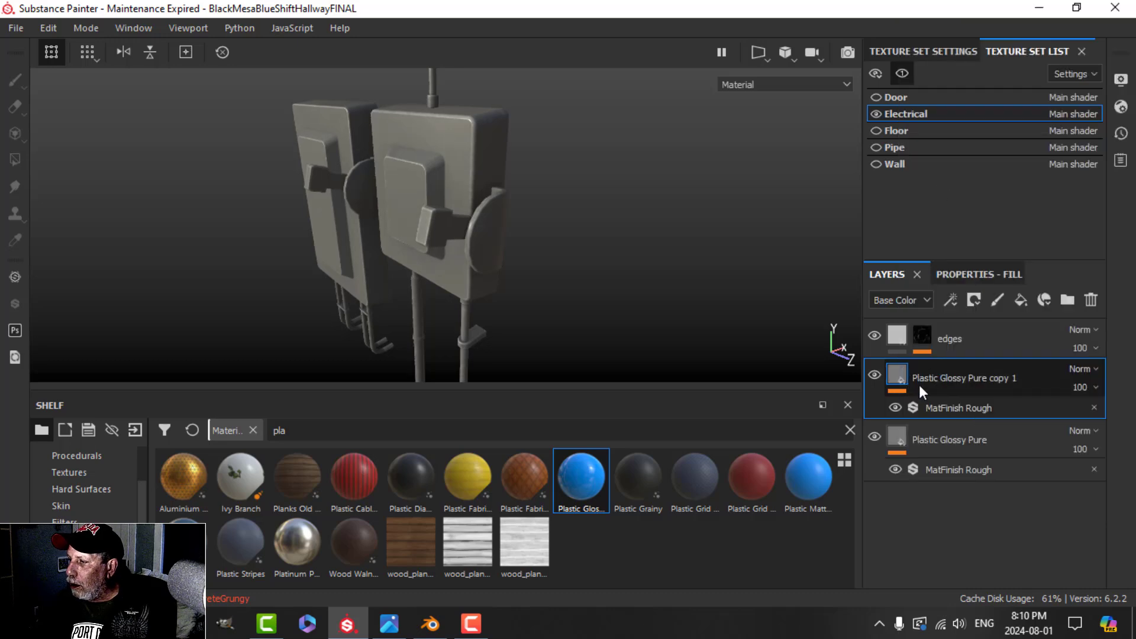
left_click(965, 272)
left_click(979, 559)
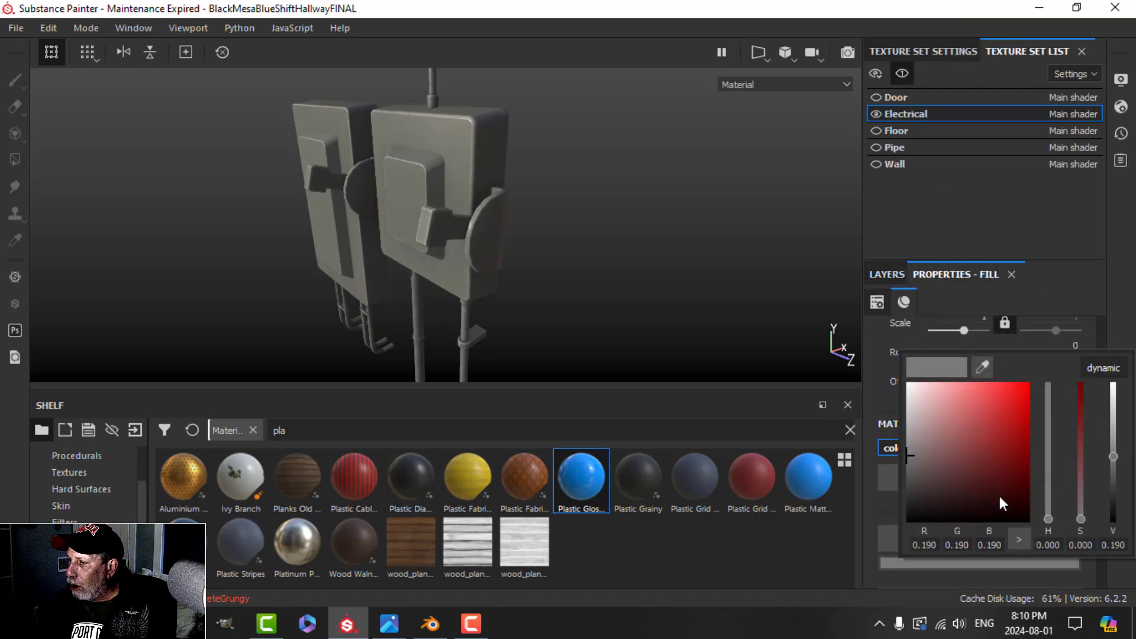
left_click_drag(1015, 403, 1022, 395)
left_click(888, 275)
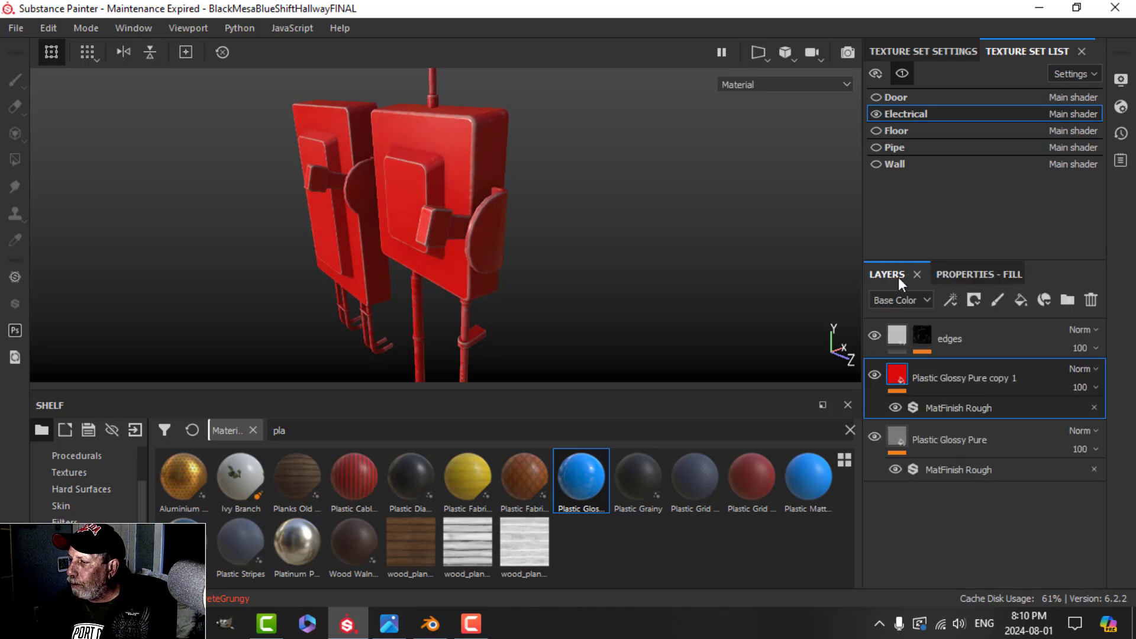
Add a black mask to the red Plastic Glossy Pure copy 1 layer and reveal both switch levers with Polygon Fill in mesh mode.
left_click(975, 300)
left_click(998, 338)
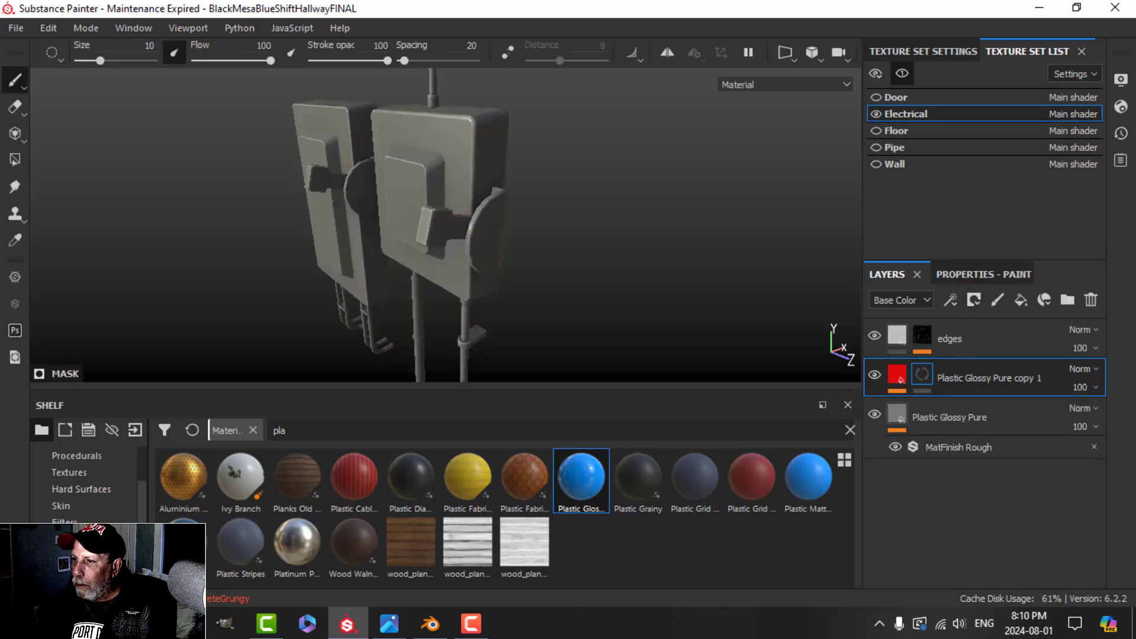
left_click(14, 160)
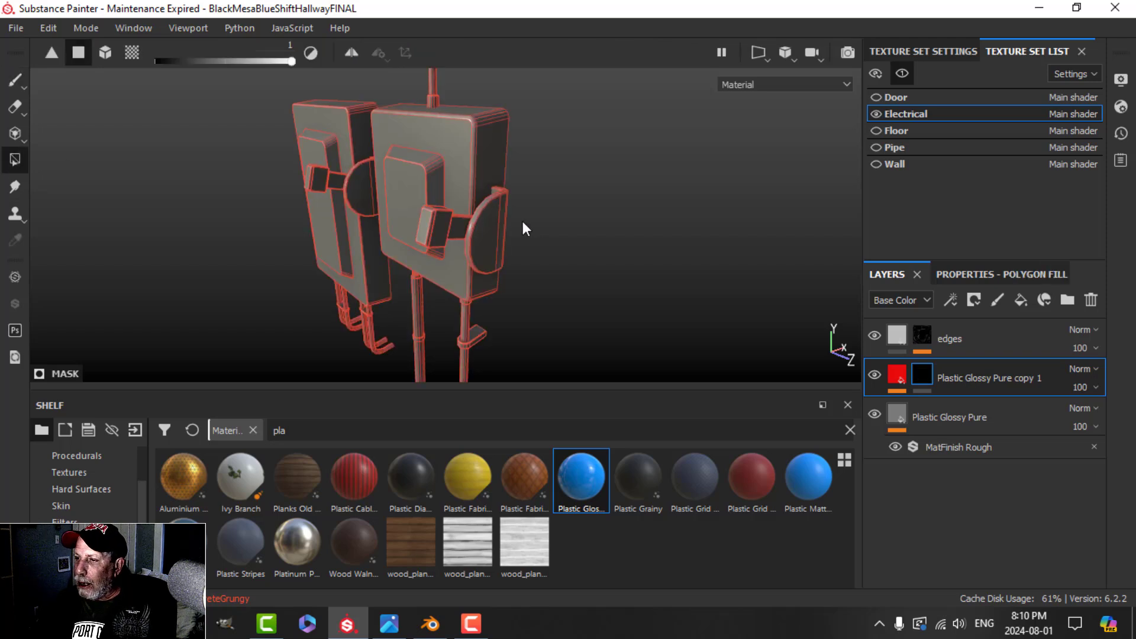
left_click_drag(522, 229, 562, 248, "alt")
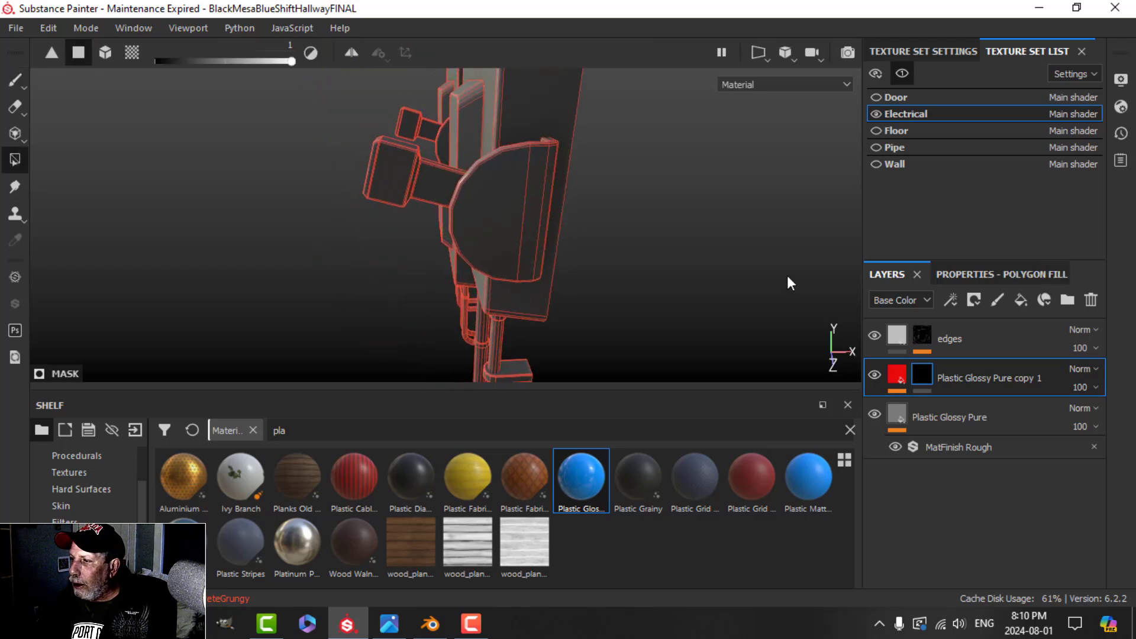
left_click(971, 274)
left_click(978, 301)
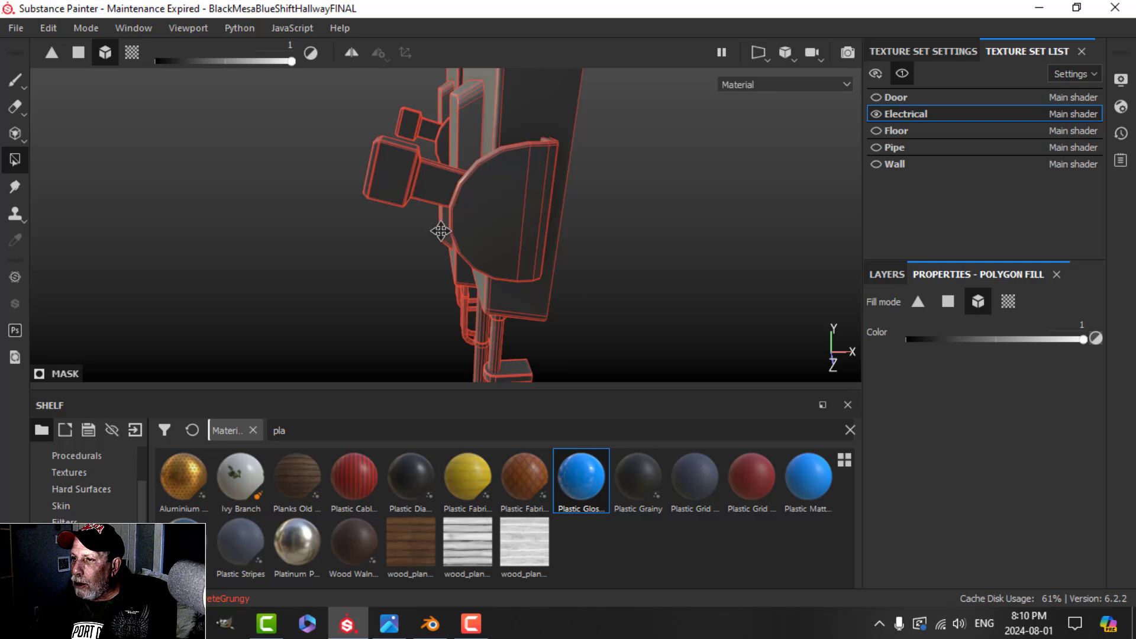
left_click_drag(440, 231, 509, 254, "alt")
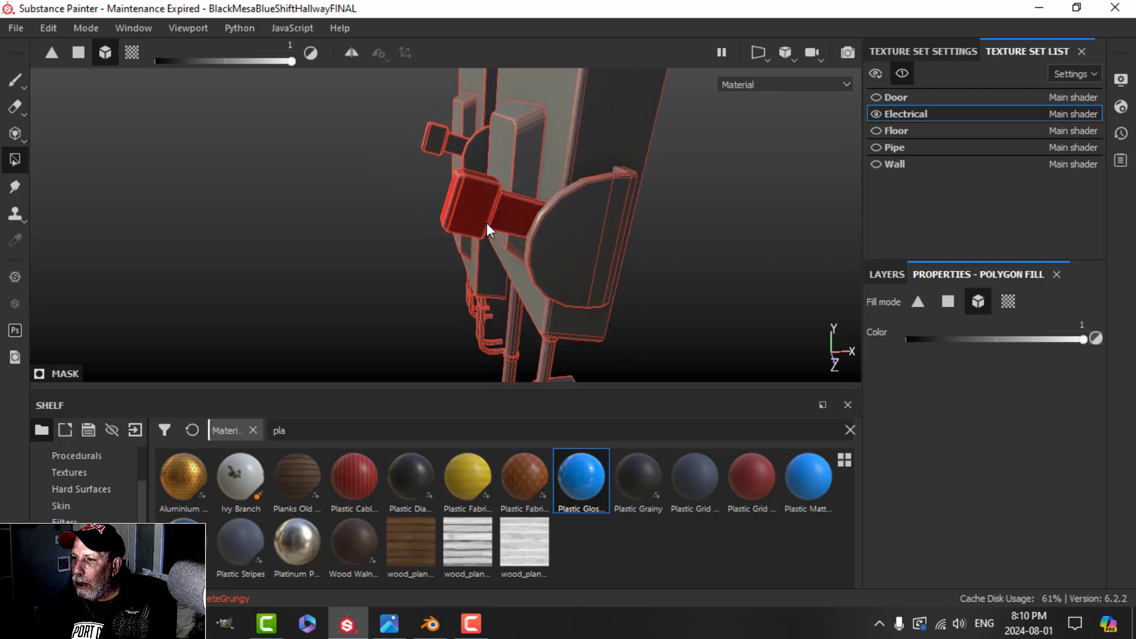
scroll(454, 232, "up", 5)
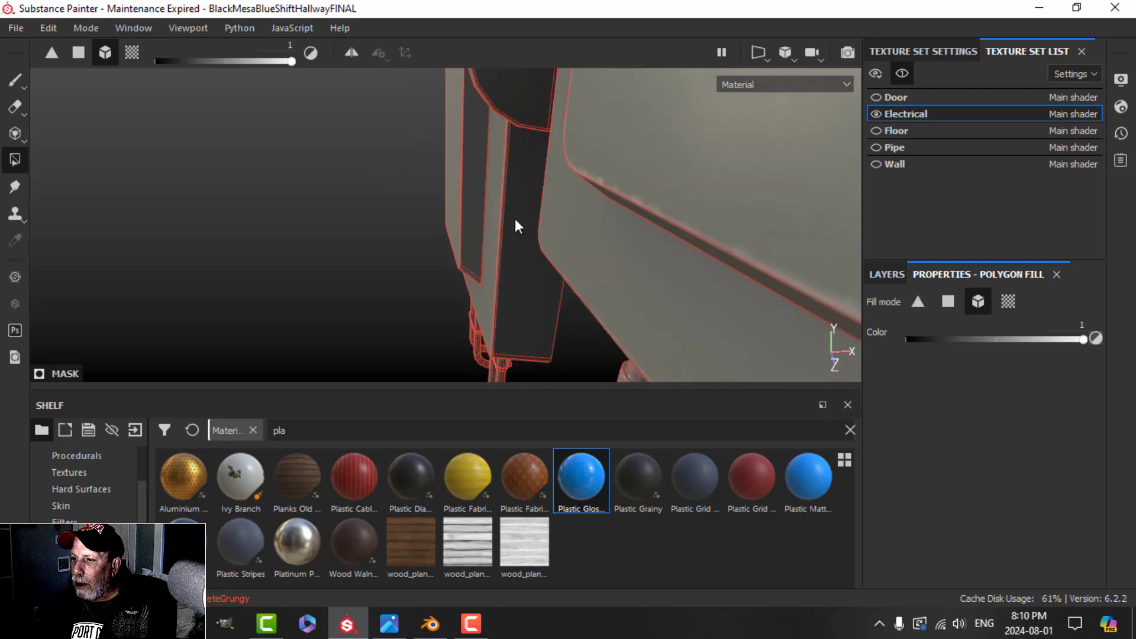
scroll(515, 219, "down", 4)
left_click_drag(604, 178, 452, 224, "alt")
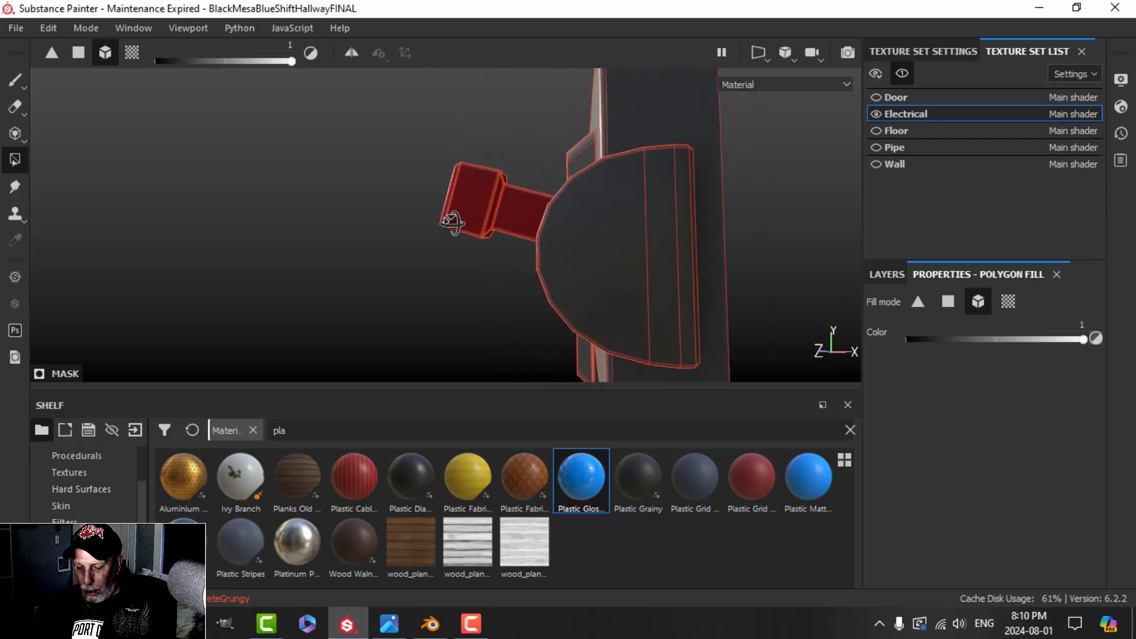
Remove the lever arms from the red layer's mask using polygon-mode fill with color 0, keeping only the handle blocks red.
left_click(948, 301)
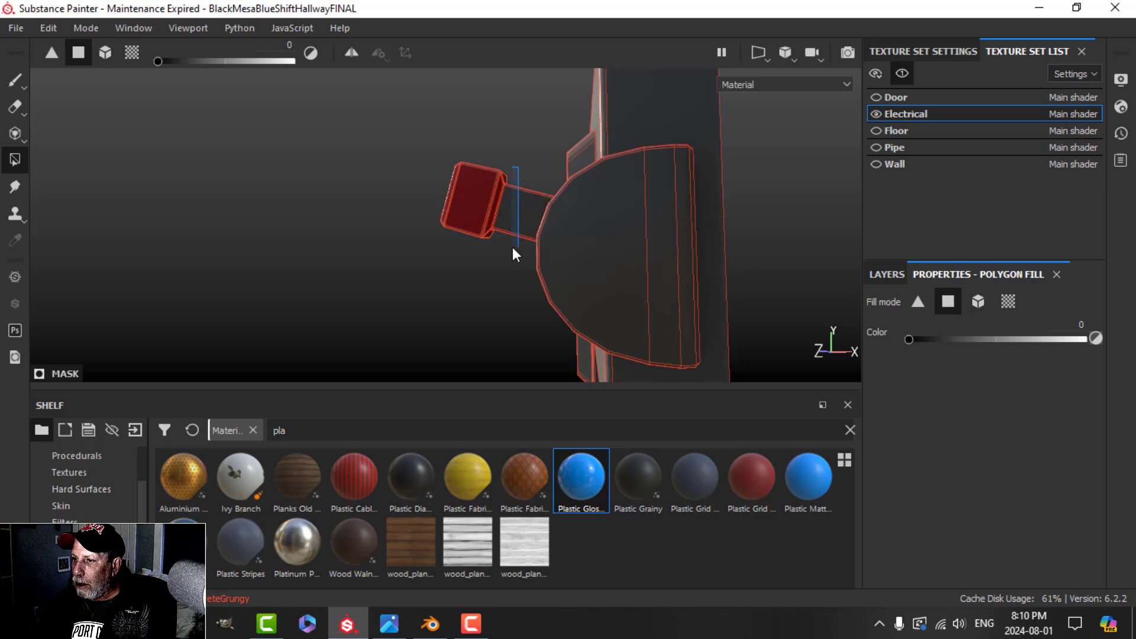
left_click_drag(458, 193, 458, 236, "alt")
scroll(481, 246, "up", 5)
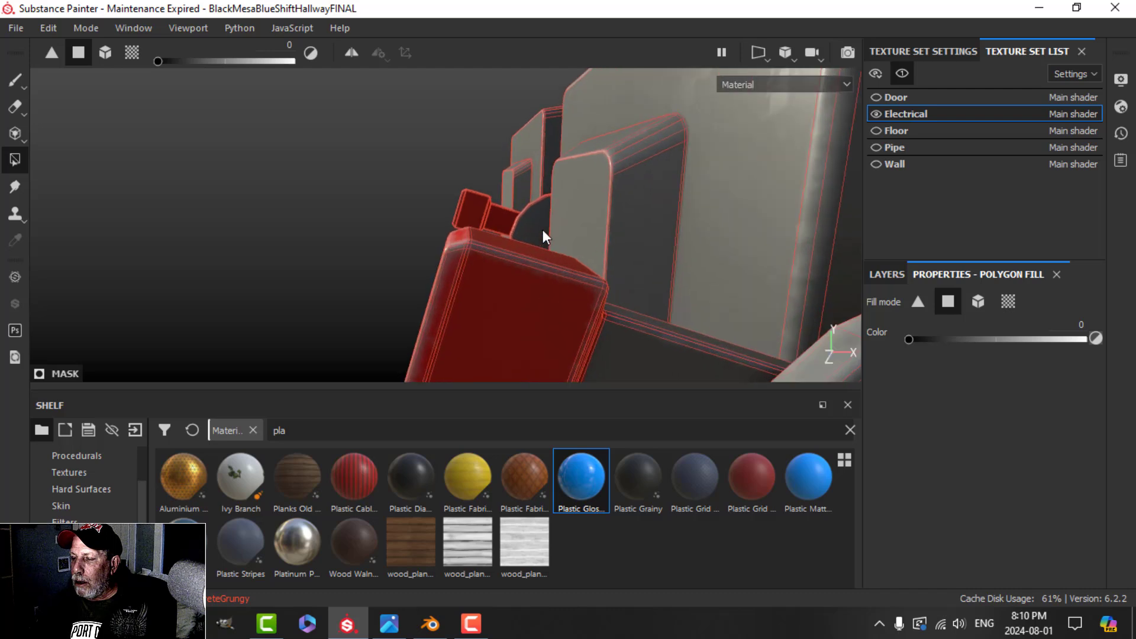
left_click_drag(542, 230, 482, 283, "alt")
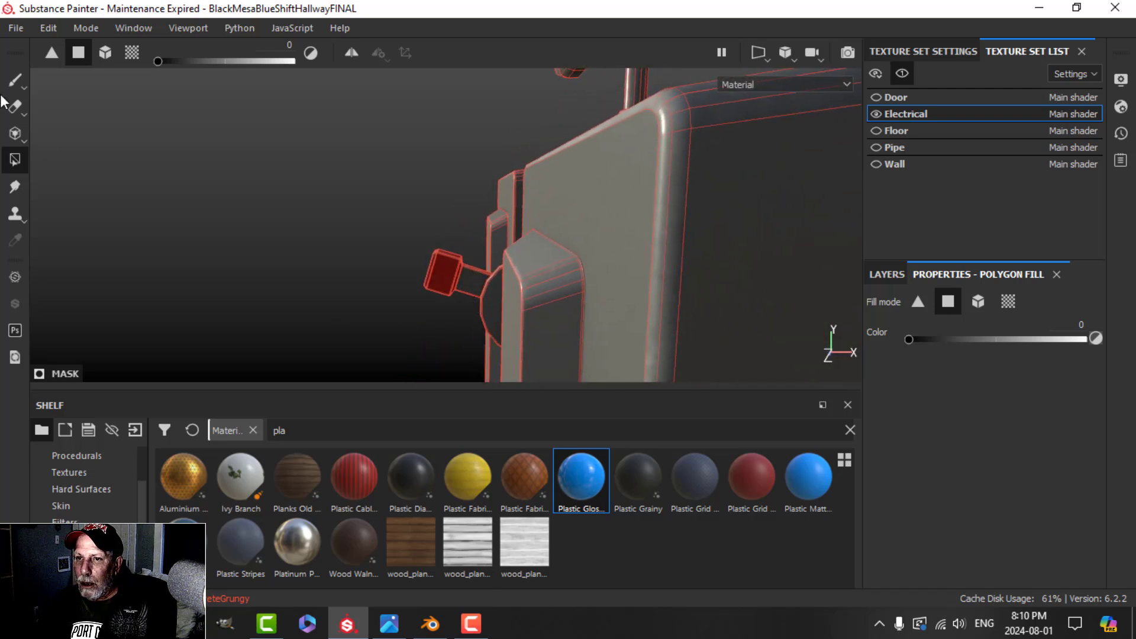
left_click(16, 83)
scroll(406, 253, "down", 6)
mouse_move(406, 253)
left_mouse_down("alt")
mouse_move(527, 183)
mouse_move(548, 256)
mouse_move(715, 289)
mouse_move(646, 295)
left_mouse_up("alt")
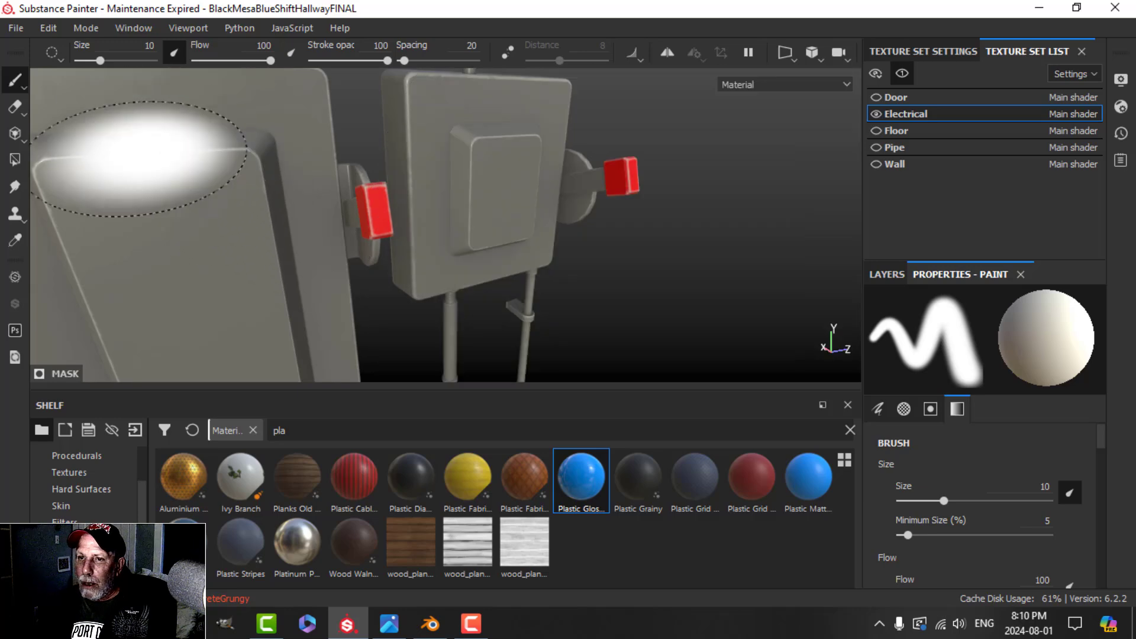
Reduce the opacity of the Metal Edge Wear generator on the edges layer to 40.
left_click(893, 273)
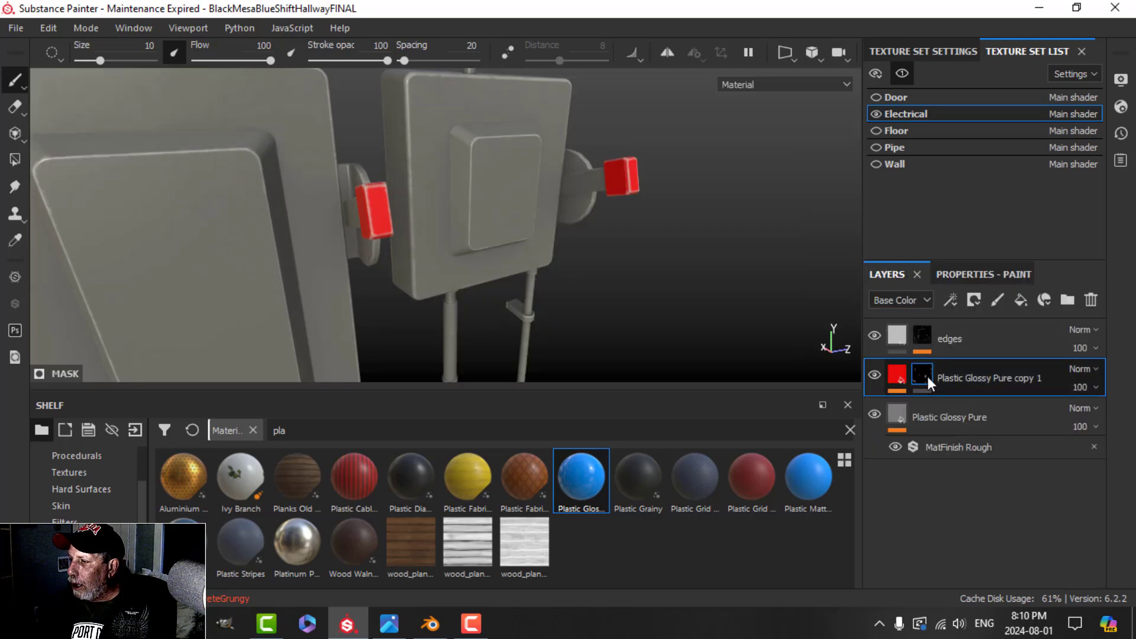
left_click(900, 374)
left_click(922, 339)
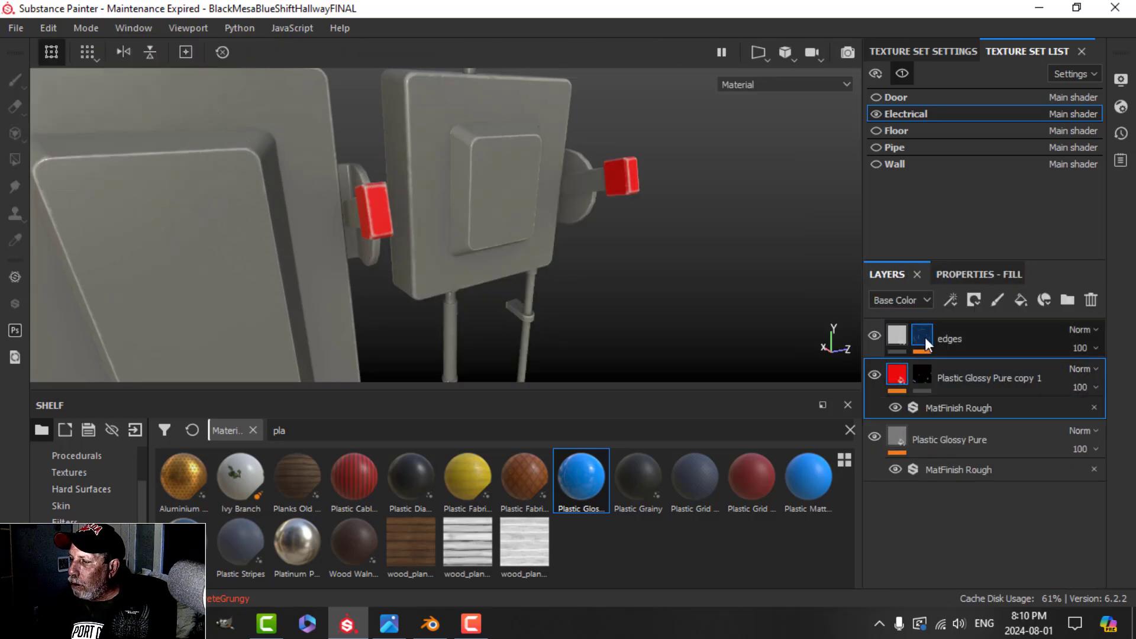
left_click(971, 366)
scroll(546, 273, "up", 3)
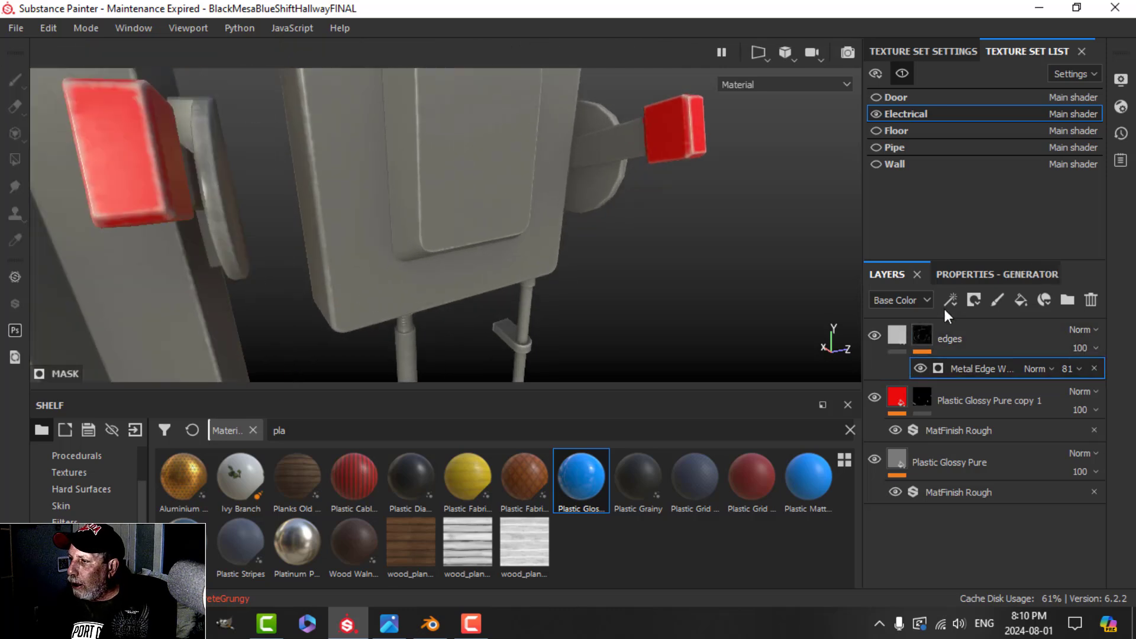
left_click(1081, 367)
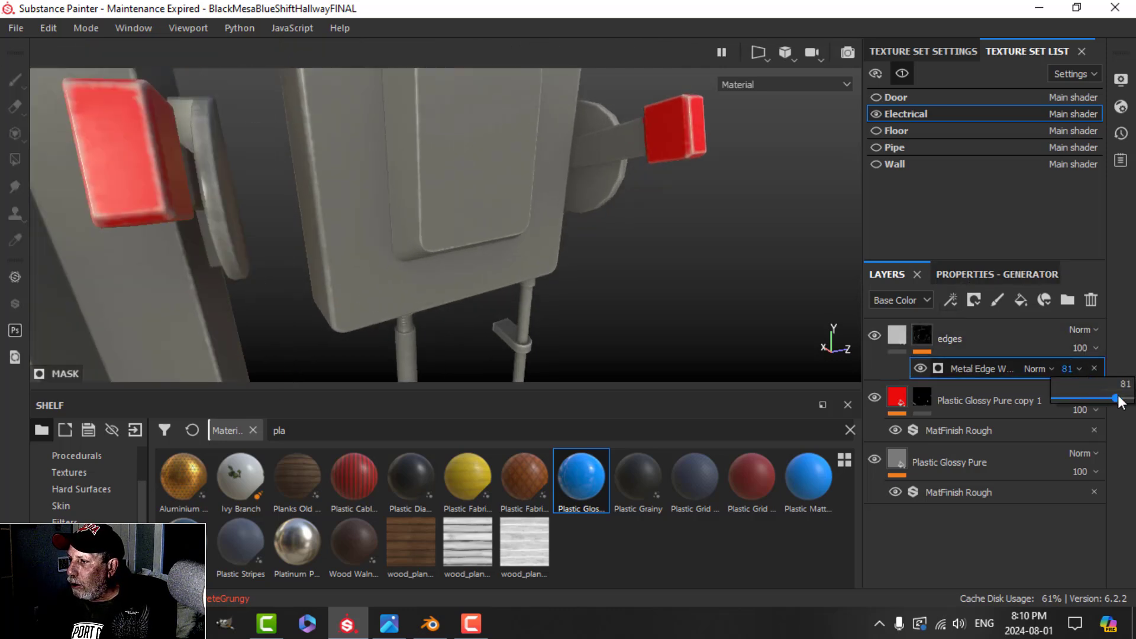
left_click_drag(1116, 397, 1104, 396)
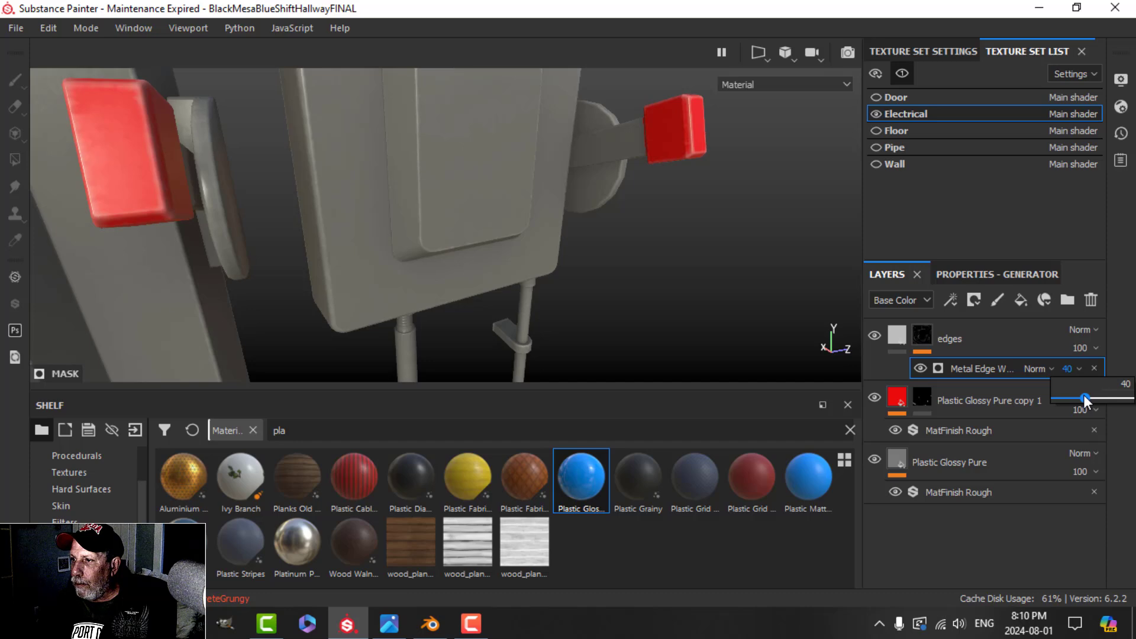
left_click_drag(606, 269, 511, 264, "alt")
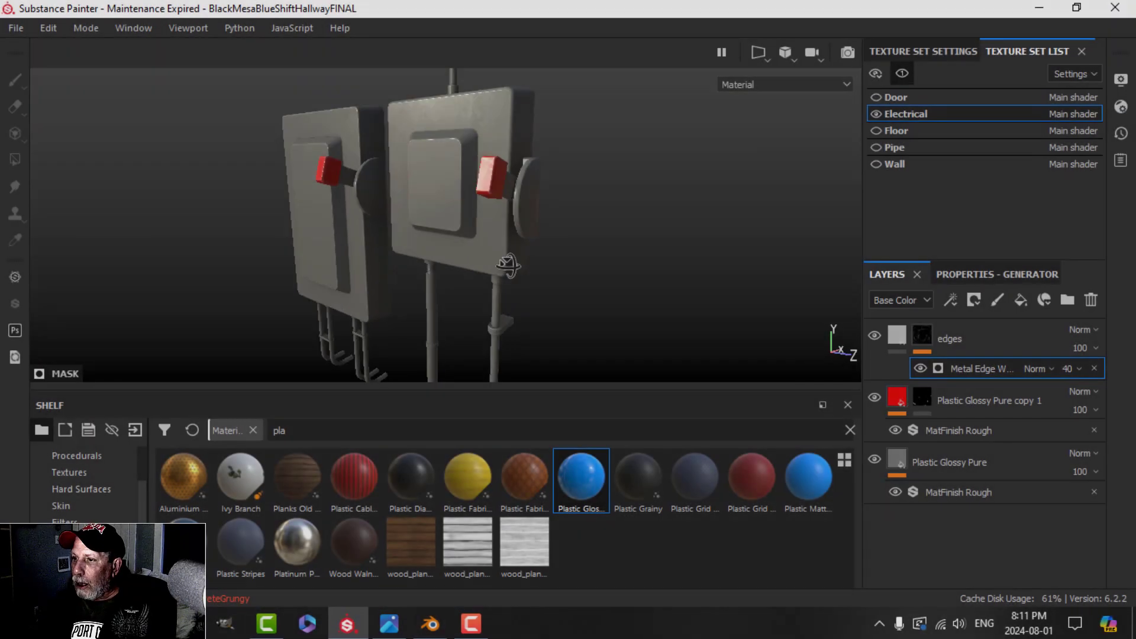
left_click_drag(509, 266, 491, 260, "alt")
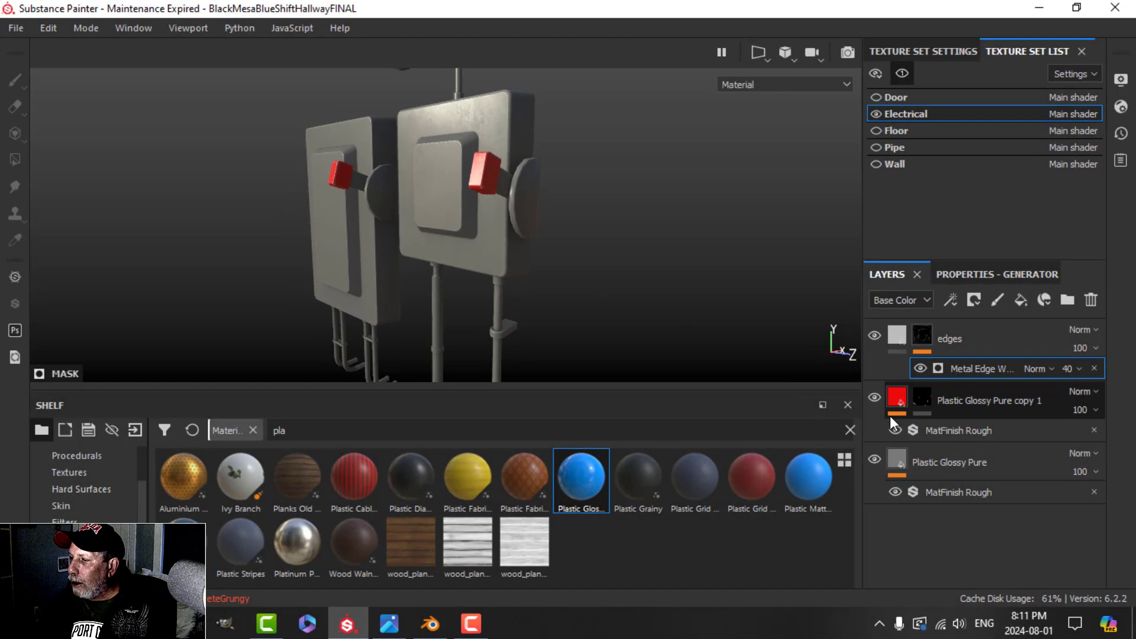
Duplicate the masked red plastic layer and set the copy's base color to near-black, RGB 0.025.
left_click(898, 402)
left_click_drag(576, 292, 545, 236, "alt")
right_click(946, 395)
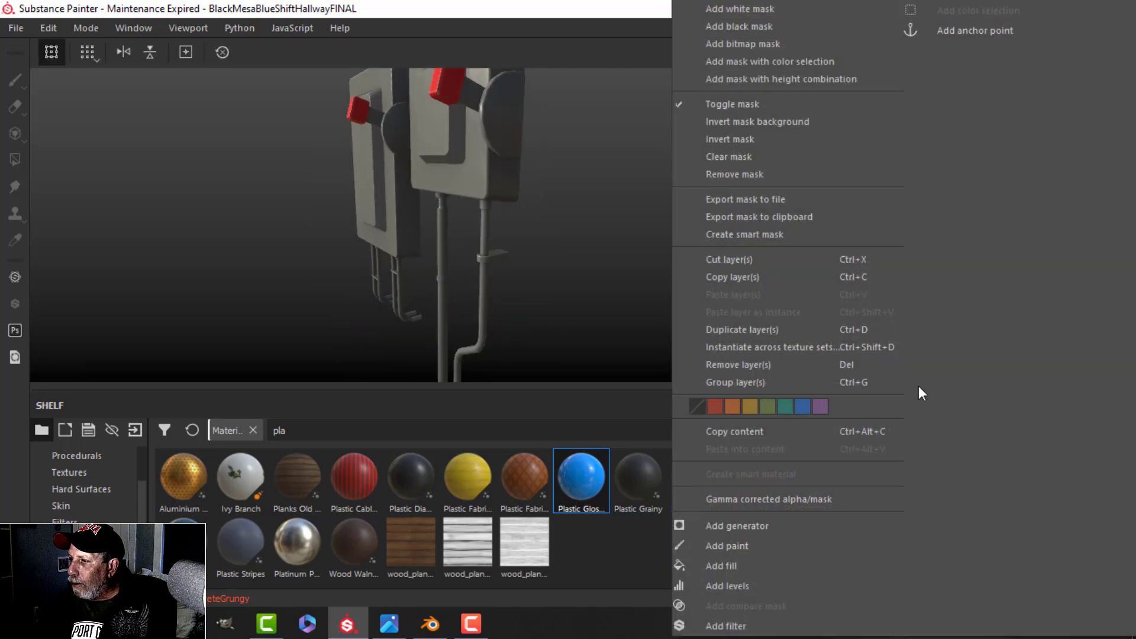
left_click(754, 330)
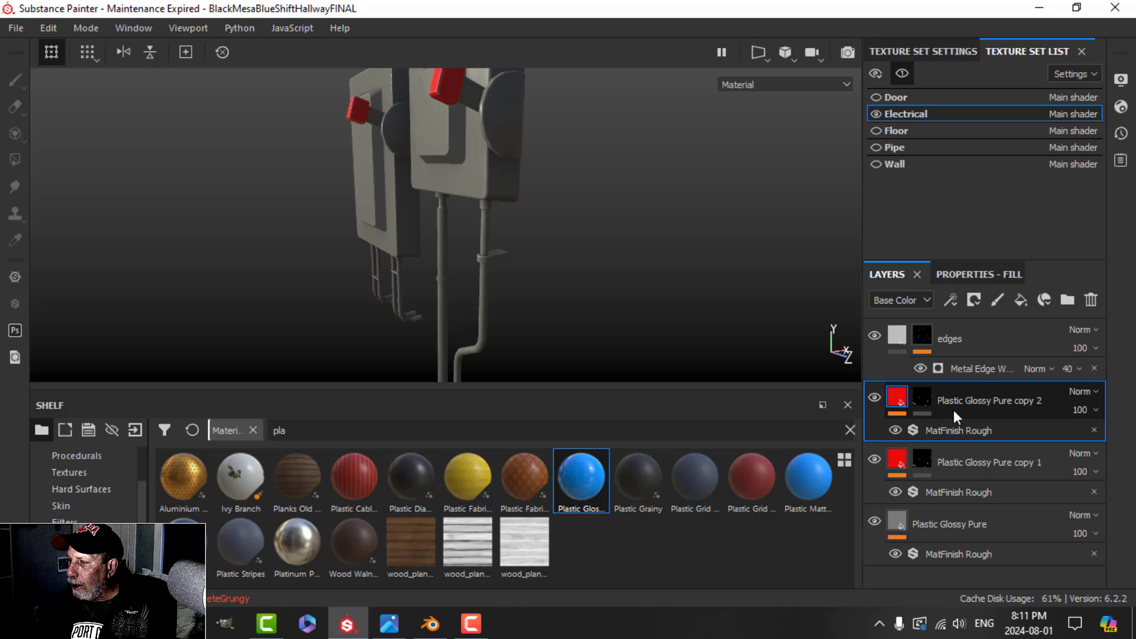
left_click(965, 275)
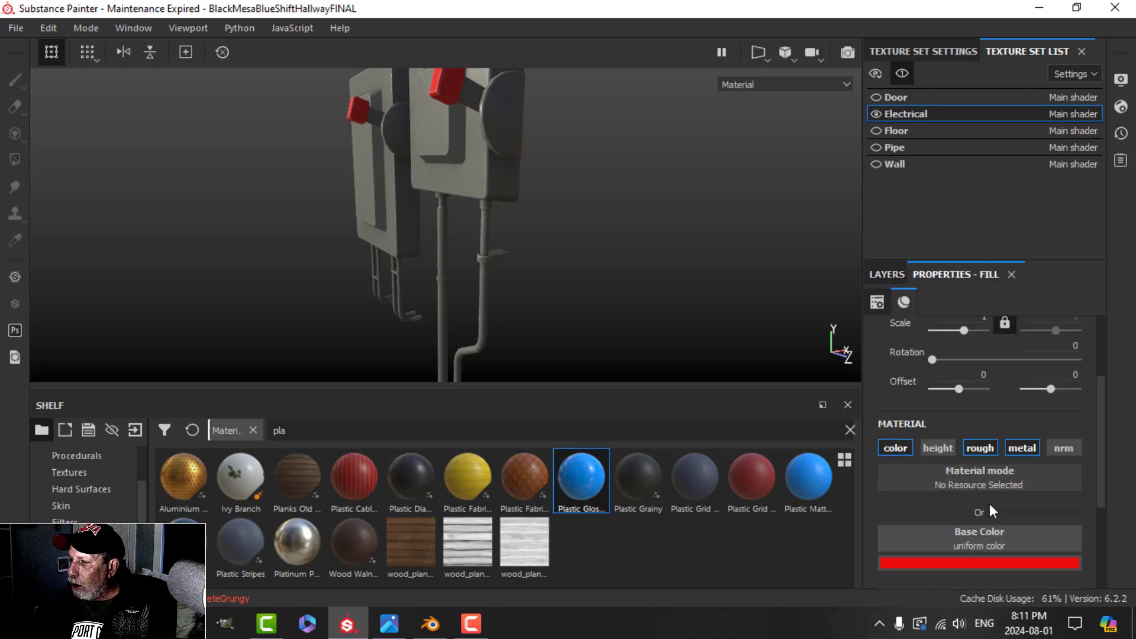
left_click(988, 565)
left_click_drag(921, 496, 903, 502)
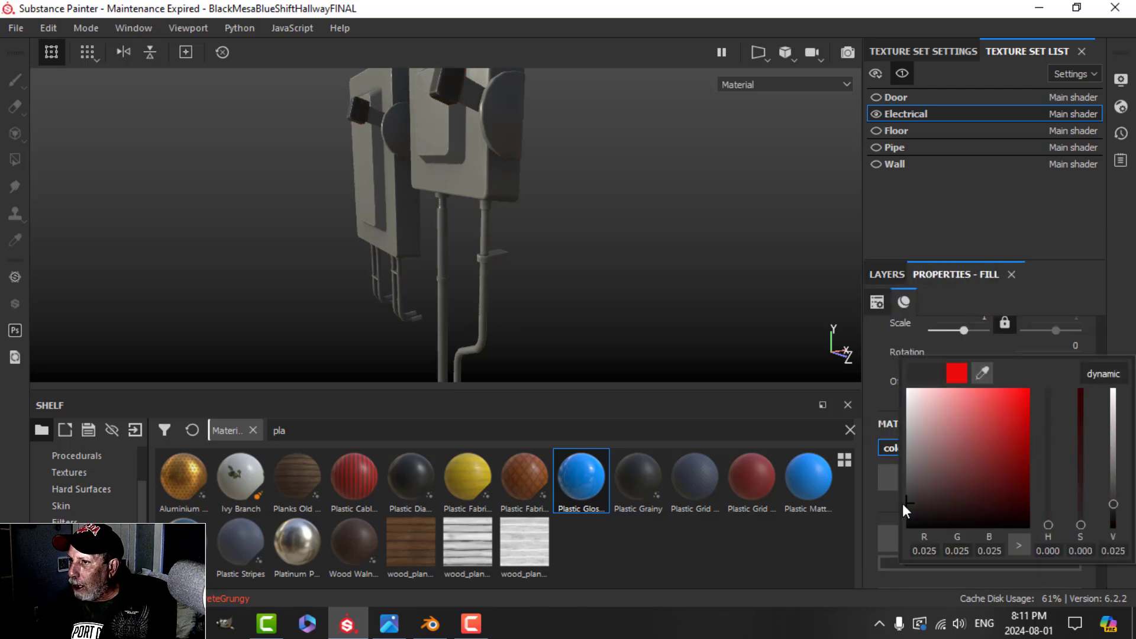
left_click(1089, 292)
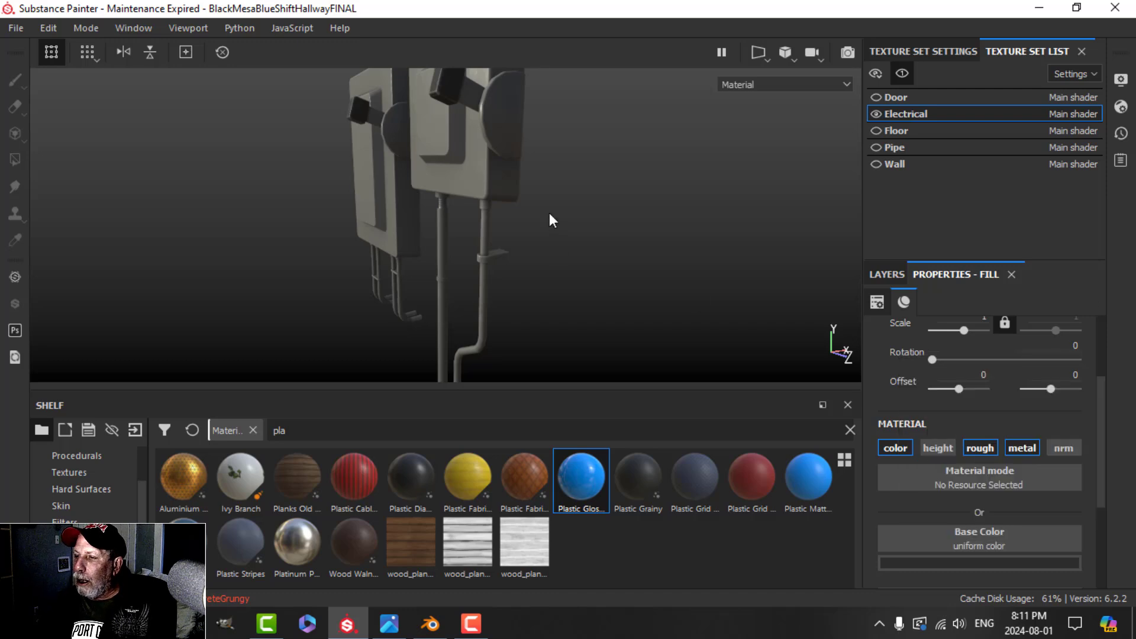
Clear the mask on the near-black Plastic Glossy Pure copy 2 layer.
scroll(562, 222, "up", 2)
left_click(879, 274)
left_click(925, 398)
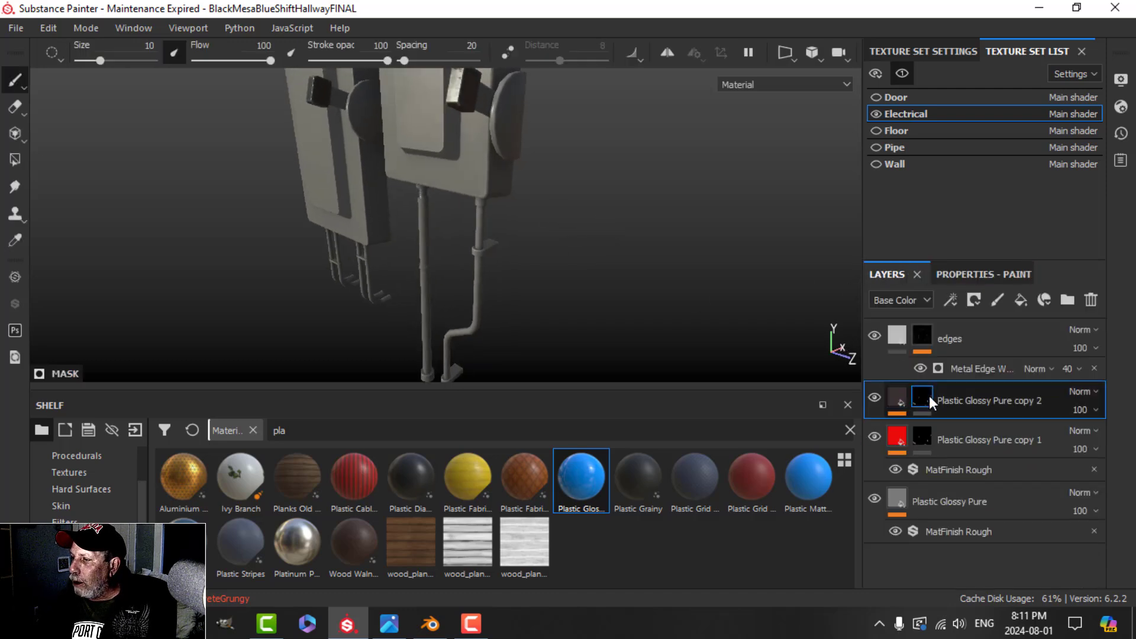
right_click(930, 396)
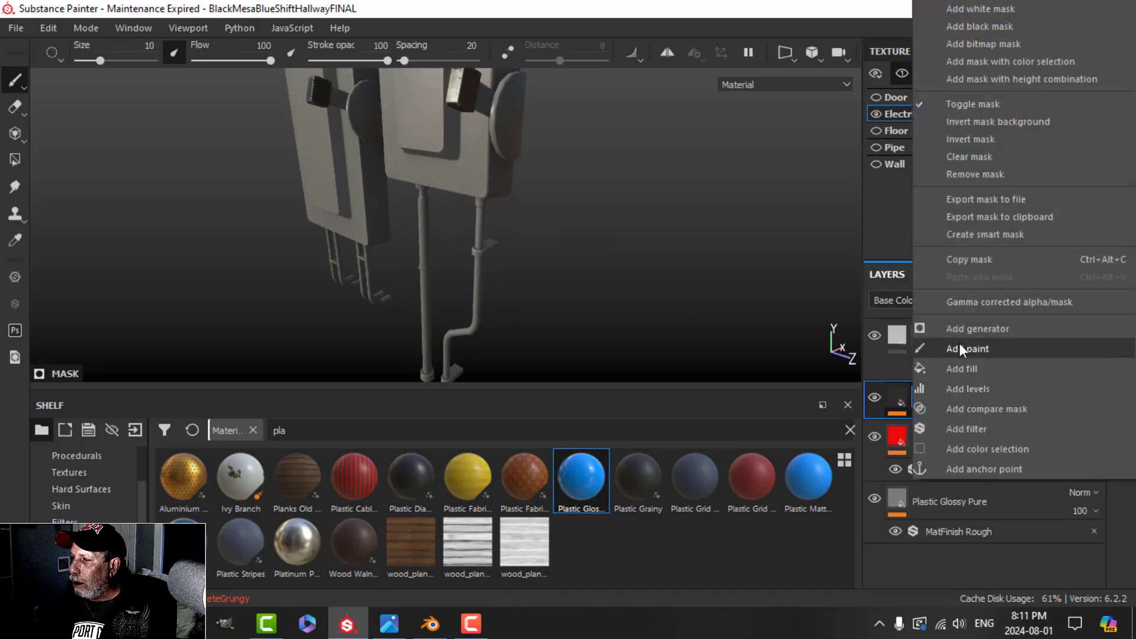
left_click(978, 158)
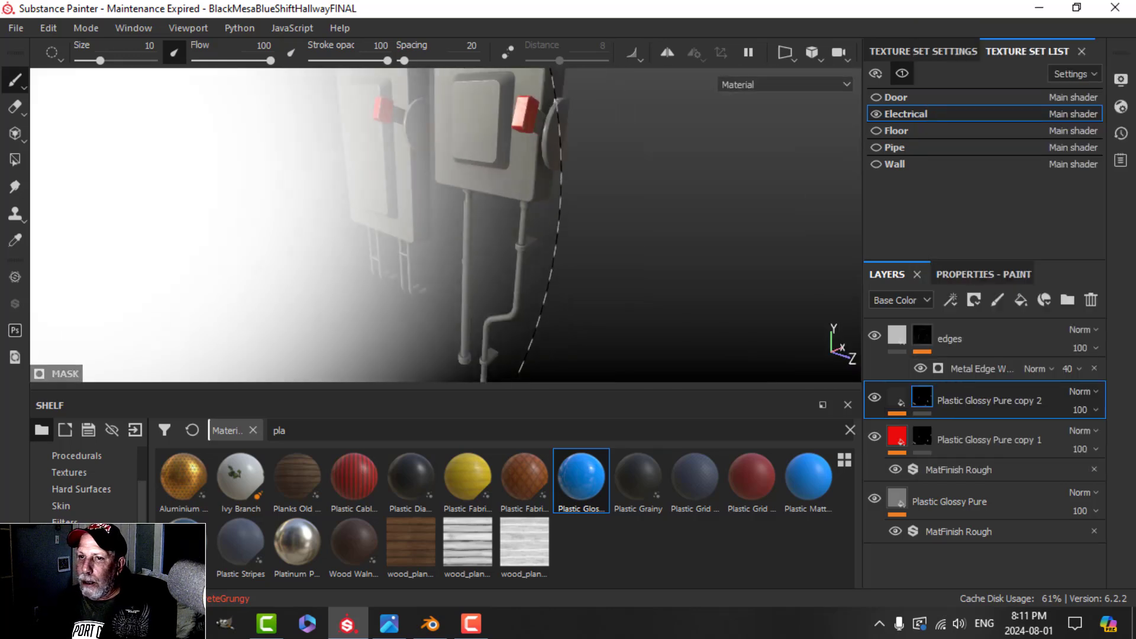
Reveal the near-black plastic on the conduit pipes and brackets below the nearer box, using Polygon Fill in mesh mode with color 1.
left_click(12, 135)
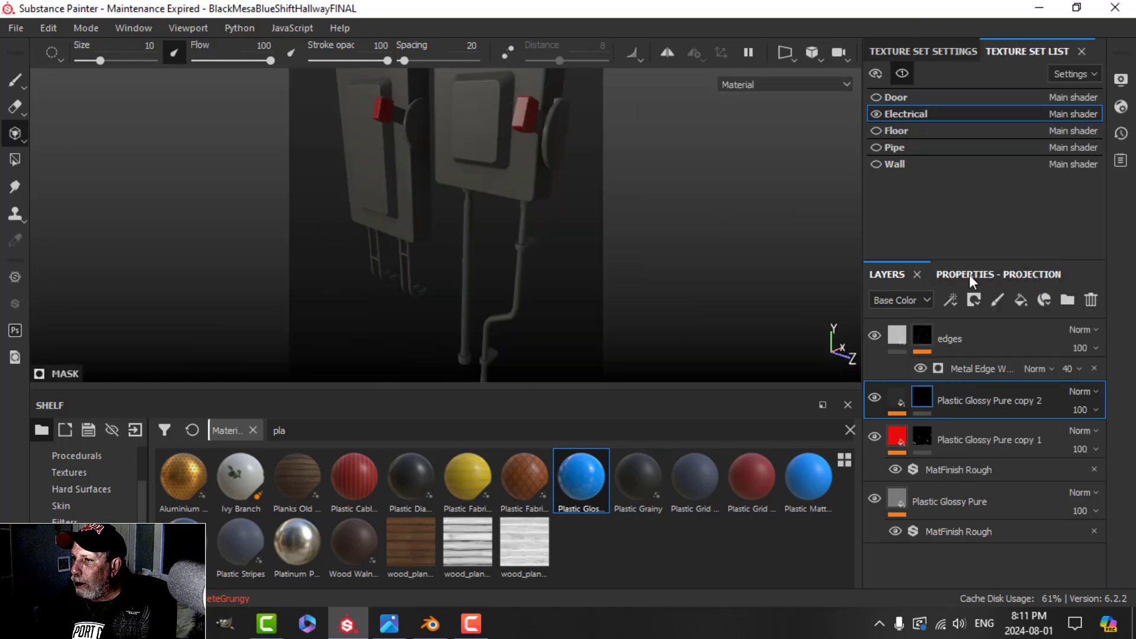
left_click(969, 275)
left_click(14, 160)
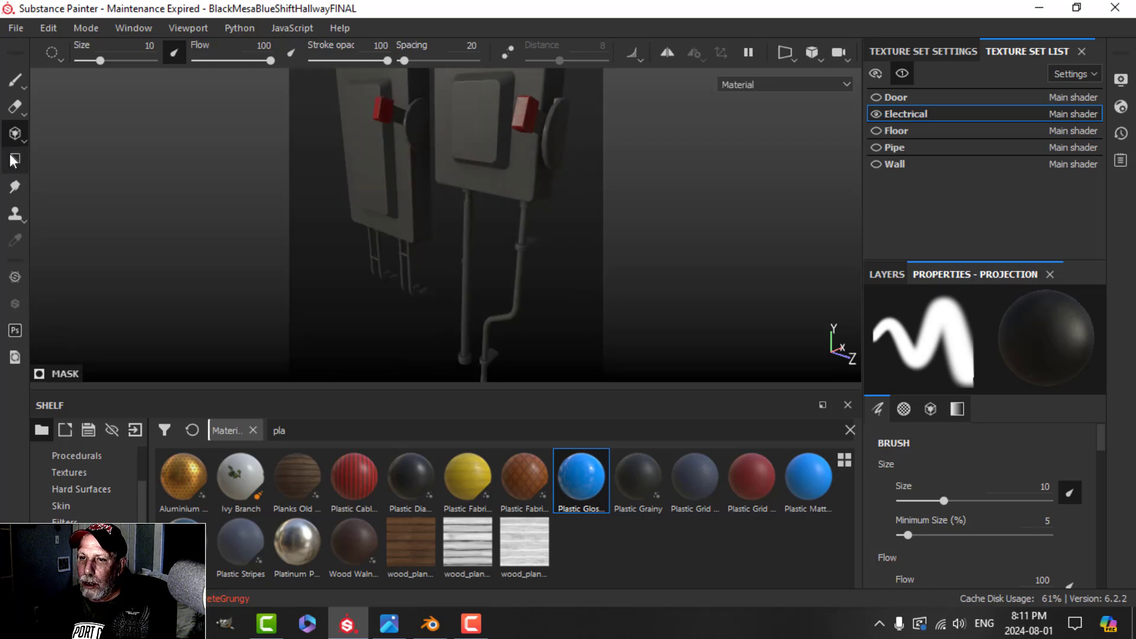
left_click(977, 302)
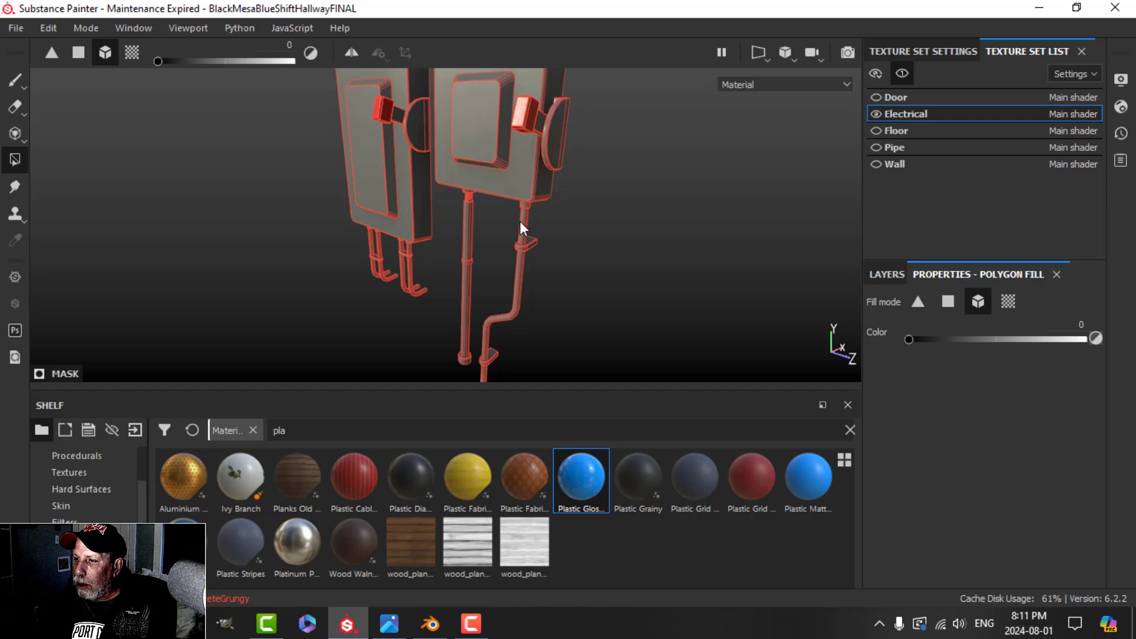
scroll(523, 224, "up", 5)
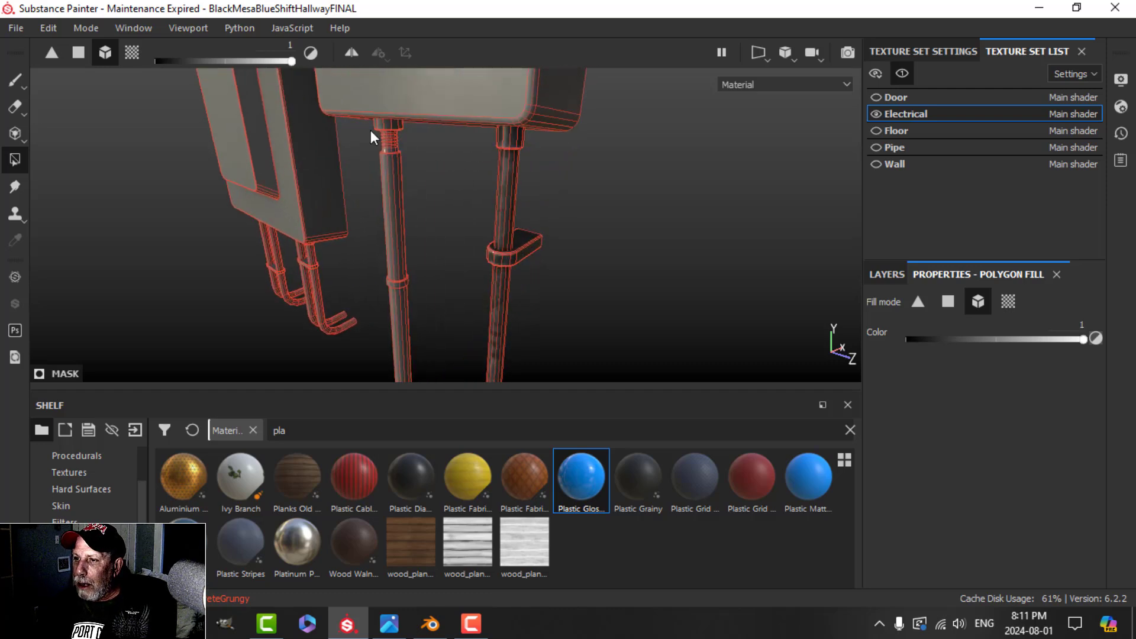
left_click(397, 181)
middle_click_drag(420, 290, 492, 148, "alt")
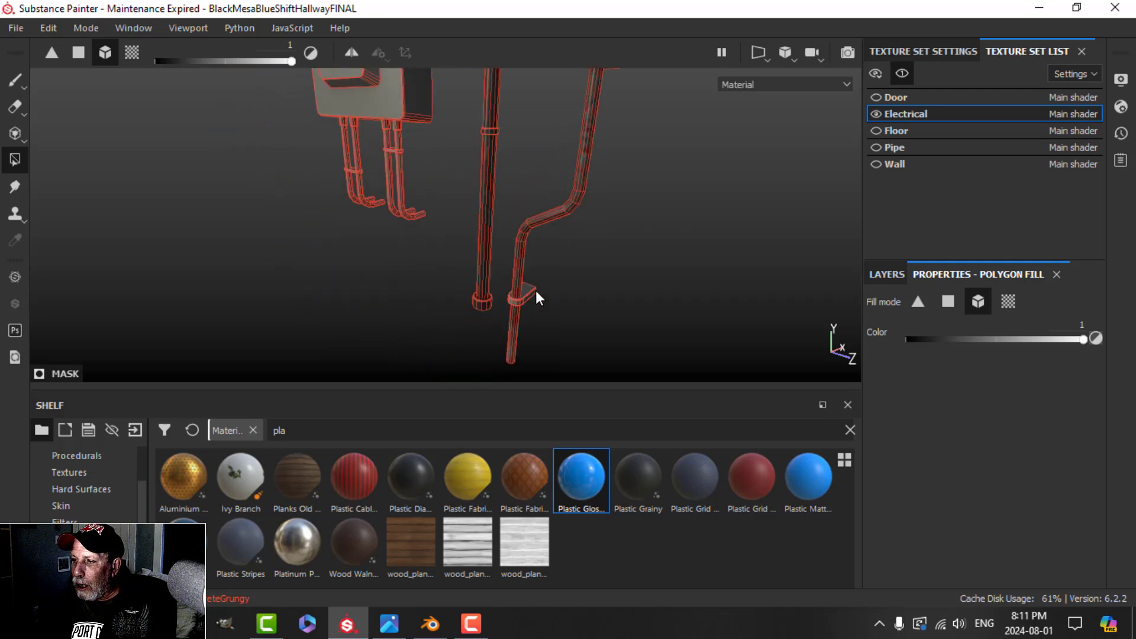
scroll(450, 305, "down", 2)
Fill the hooked pipes and their clamps below the farther electrical box into the near-black layer's mask.
middle_click_drag(372, 308, 385, 346, "alt")
scroll(418, 271, "up", 4)
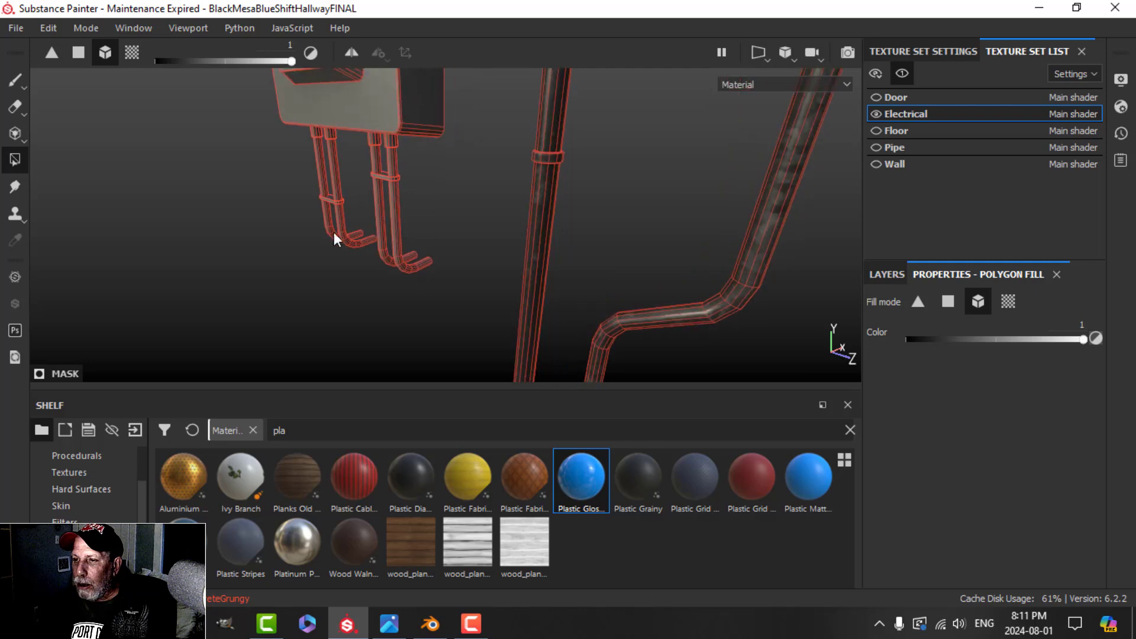
left_click_drag(334, 232, 378, 228, "alt")
left_click_drag(223, 187, 407, 299)
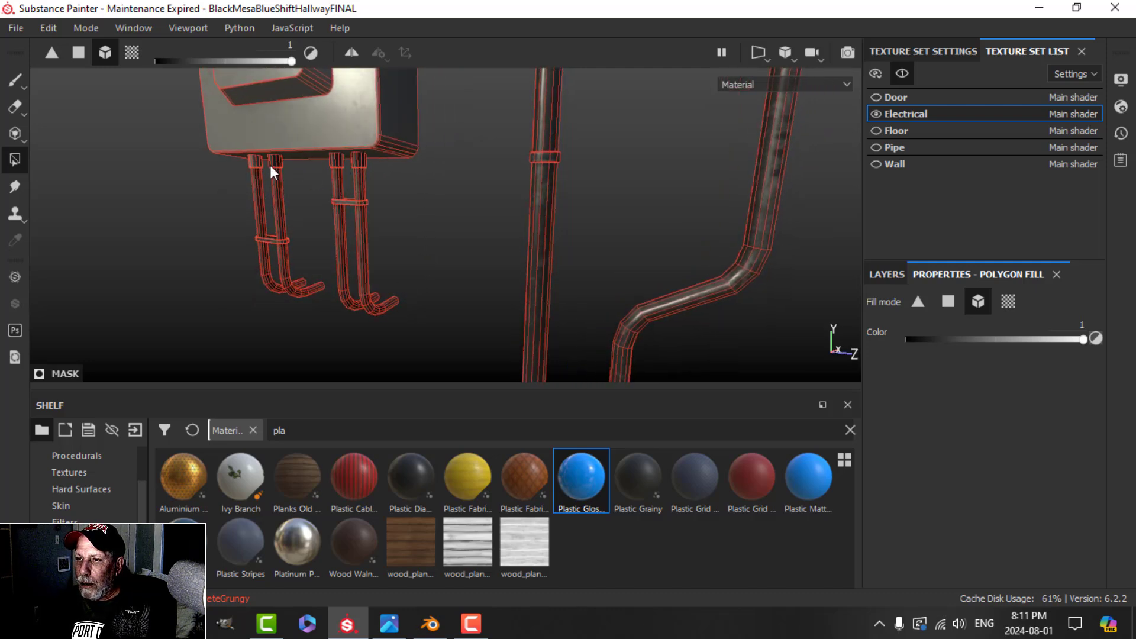
left_click_drag(255, 159, 502, 266, "alt")
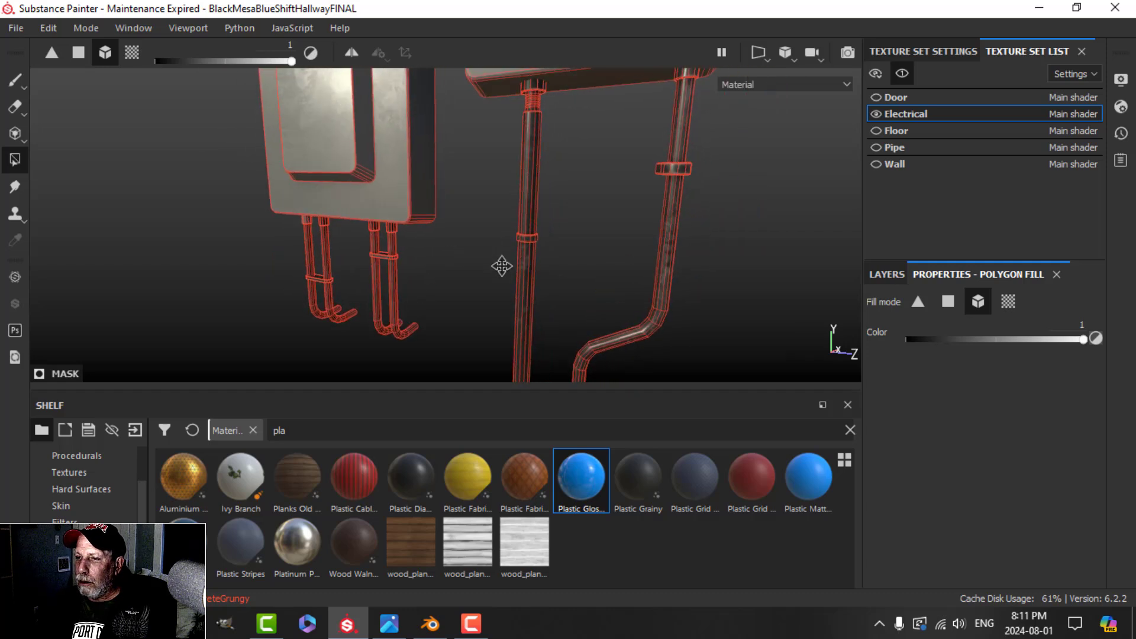
left_click(15, 80)
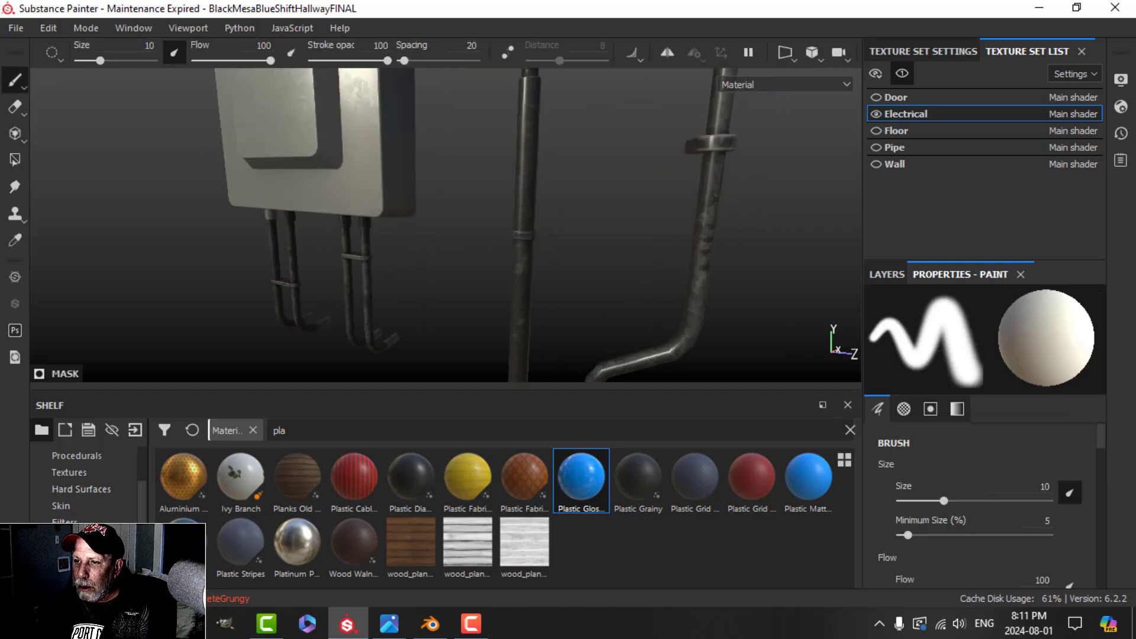
Polygon-fill the caged lamp's bent pipe, clamps and round base into the near-black plastic layer's mask.
left_click_drag(261, 285, 473, 211, "alt")
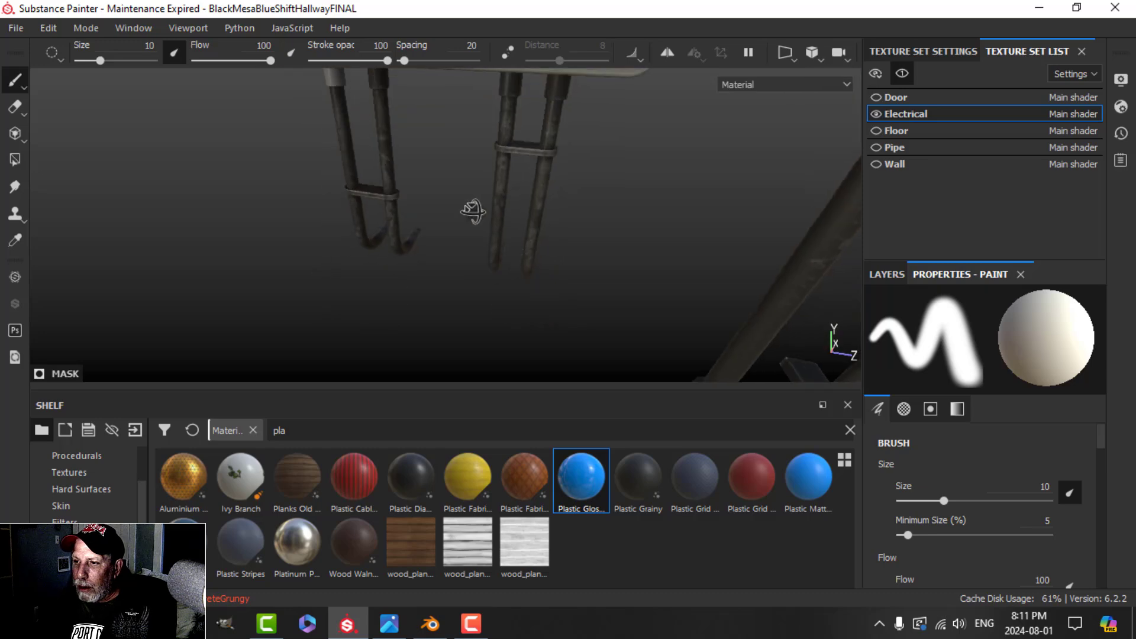
left_click(17, 159)
scroll(396, 176, "down", 3)
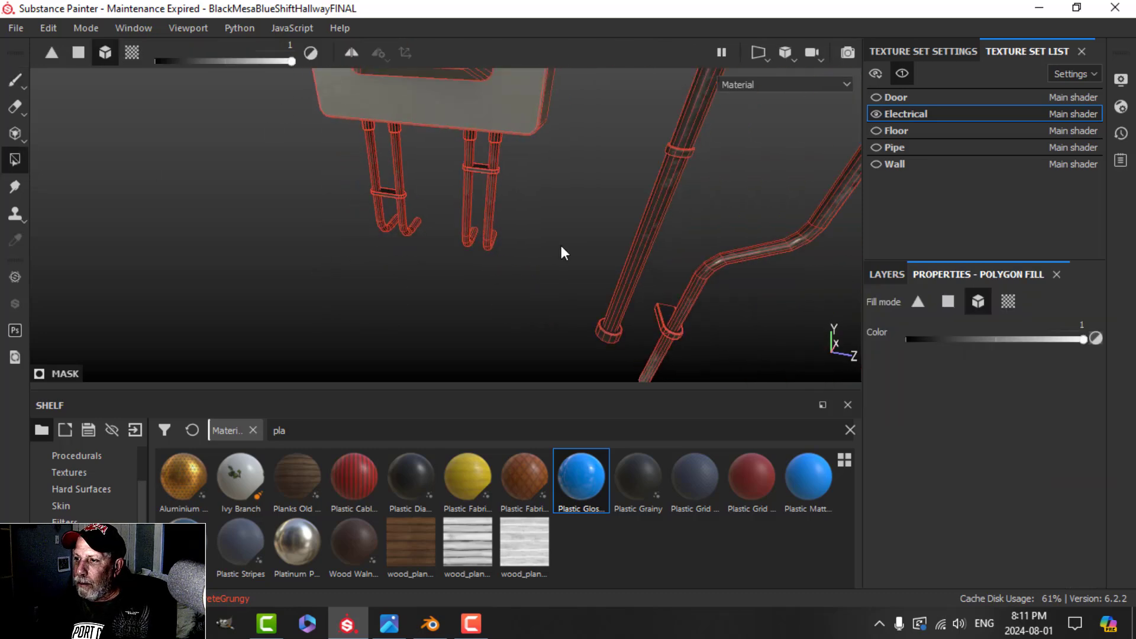
middle_click_drag(562, 246, 485, 267, "alt")
scroll(510, 268, "down", 2)
middle_click_drag(533, 204, 498, 263, "alt")
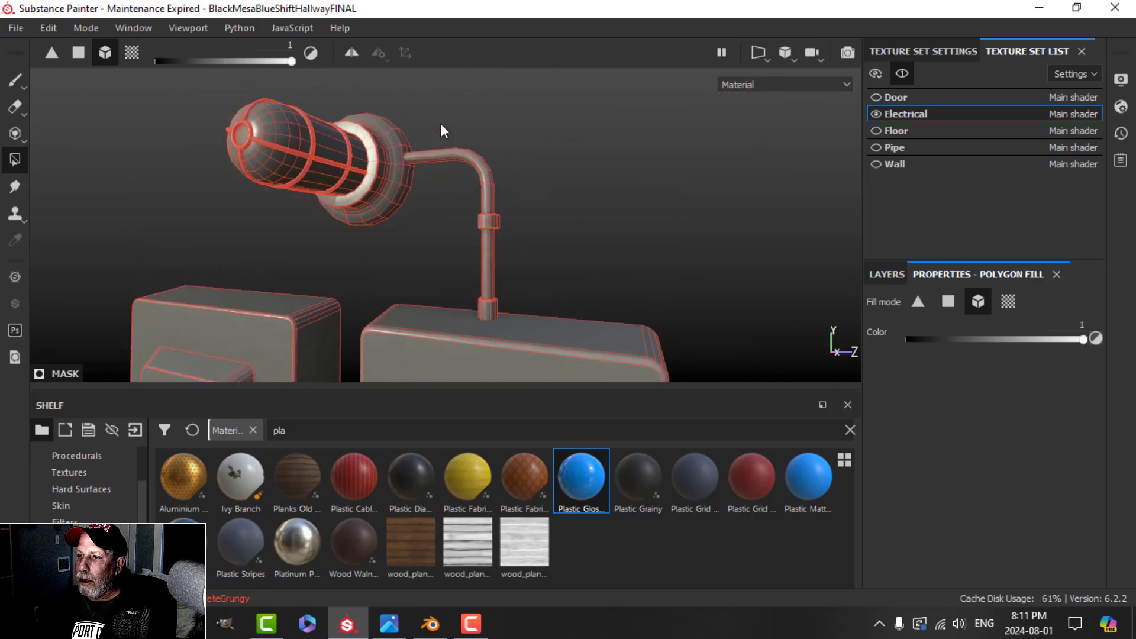
left_click_drag(440, 123, 546, 307)
key("ctrl+z")
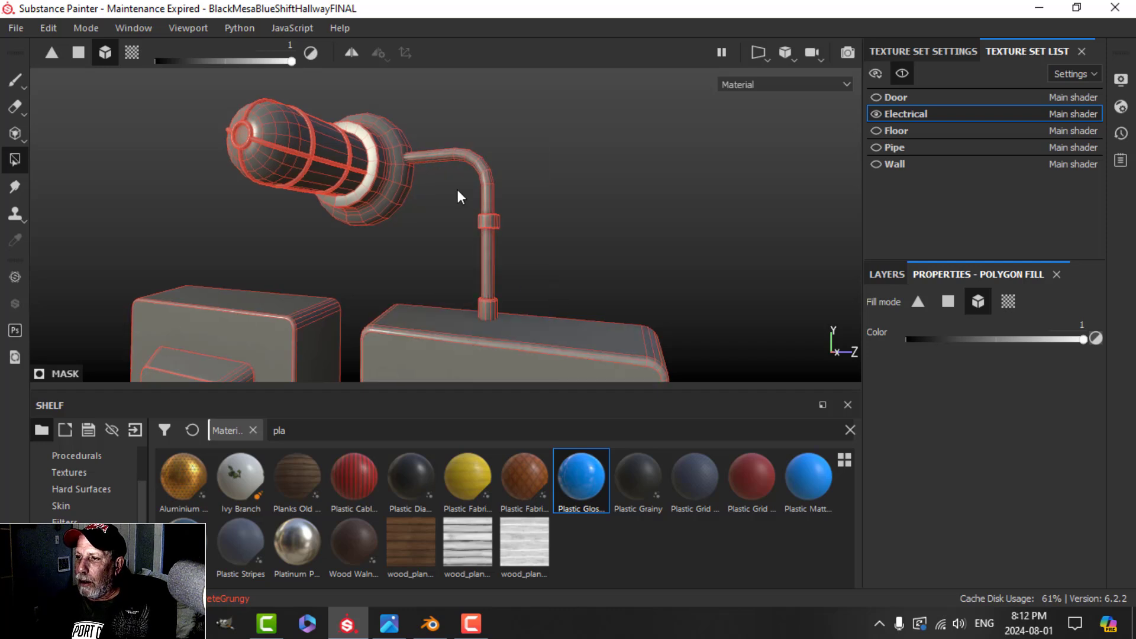
left_click_drag(447, 138, 494, 237)
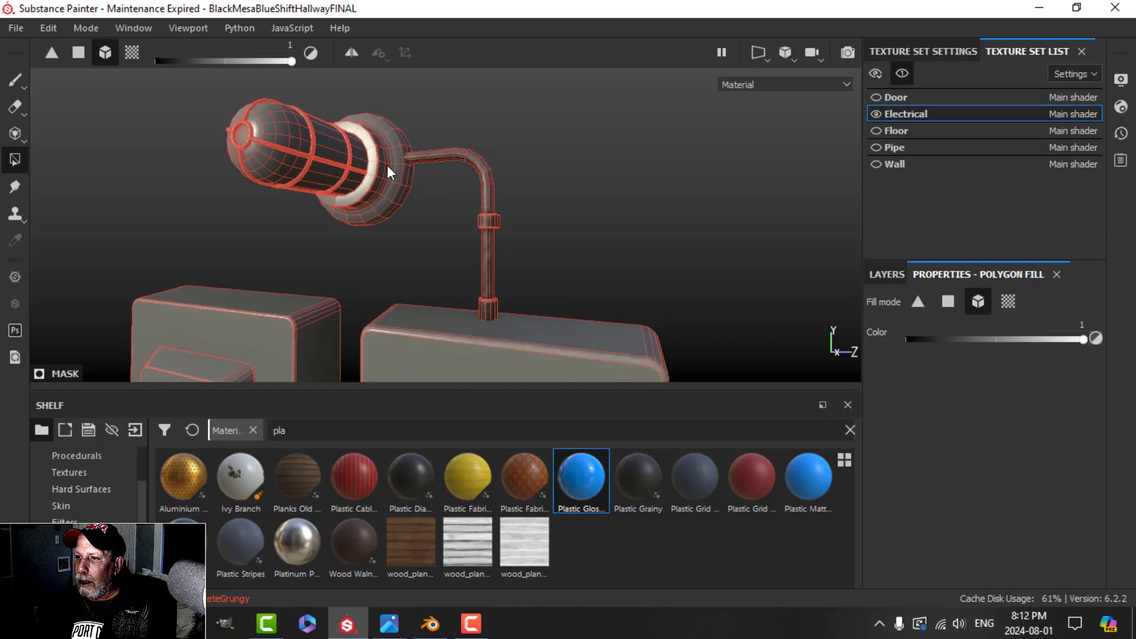
left_click_drag(455, 182, 387, 208, "alt")
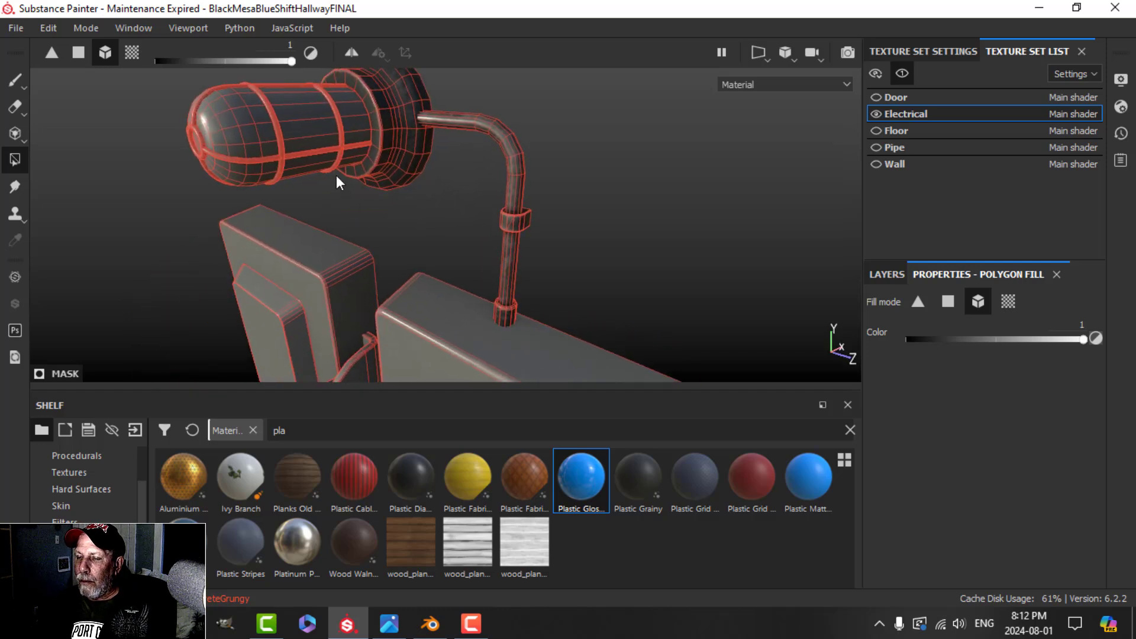
Examine the caged lamp, its base and bent pipe from several angles without the wireframe overlay.
left_click(15, 80)
mouse_move(490, 173)
left_mouse_down("alt")
mouse_move(419, 236)
mouse_move(406, 229)
left_mouse_up("alt")
scroll(393, 216, "up", 3)
left_click_drag(322, 165, 446, 256, "alt")
middle_click_drag(496, 312, 496, 194, "alt")
scroll(503, 237, "down", 6)
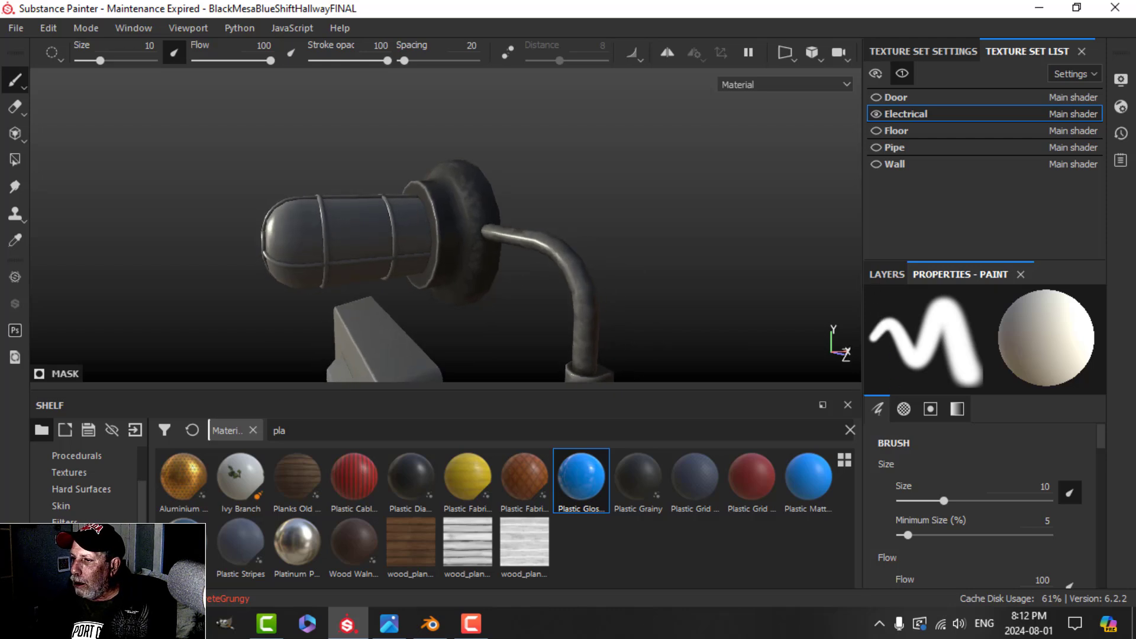
middle_click_drag(678, 303, 654, 238, "alt")
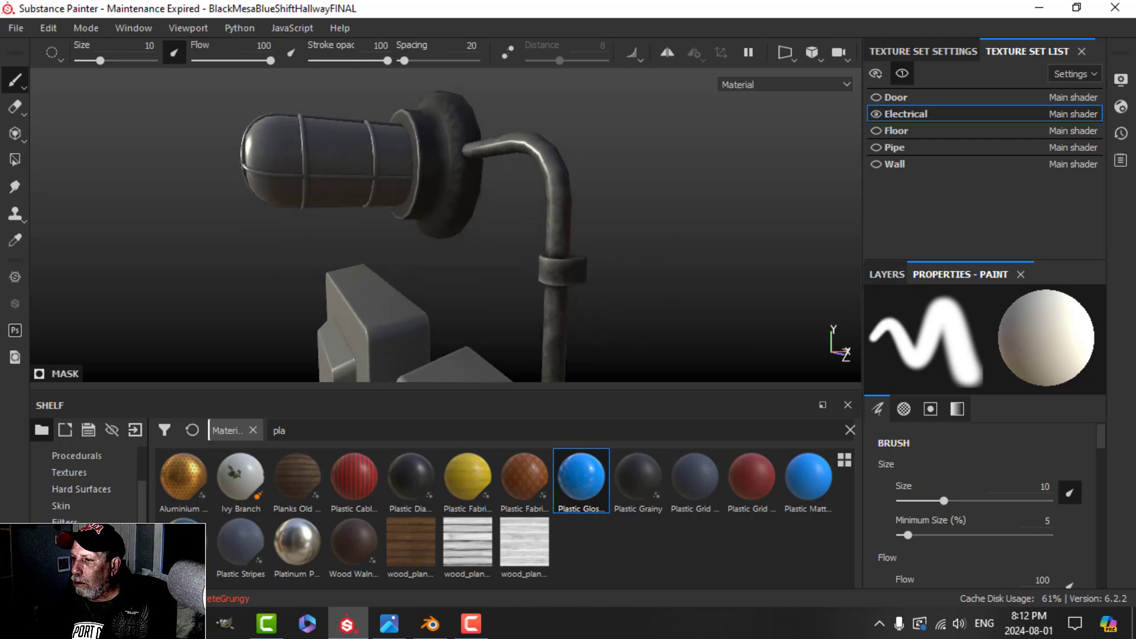
scroll(619, 286, "up", 1)
scroll(627, 297, "down", 4)
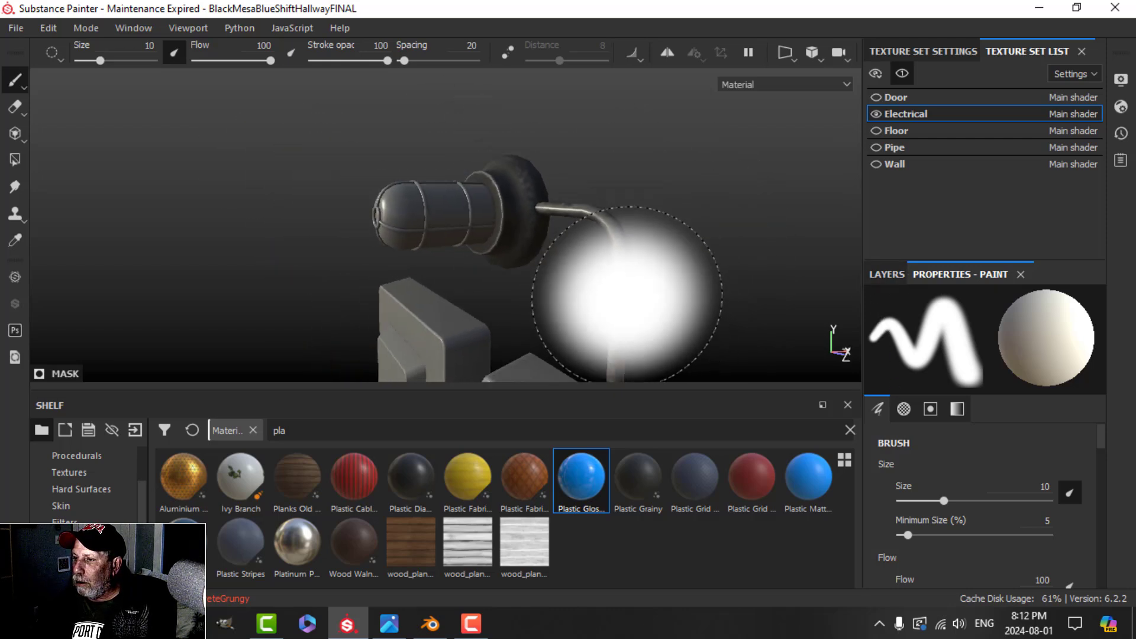
middle_click_drag(562, 290, 507, 226, "alt")
left_click_drag(507, 226, 564, 255, "alt")
Set the Wear Level of the edges layer's Metal Edge Wear generator to 0.45.
left_click(891, 275)
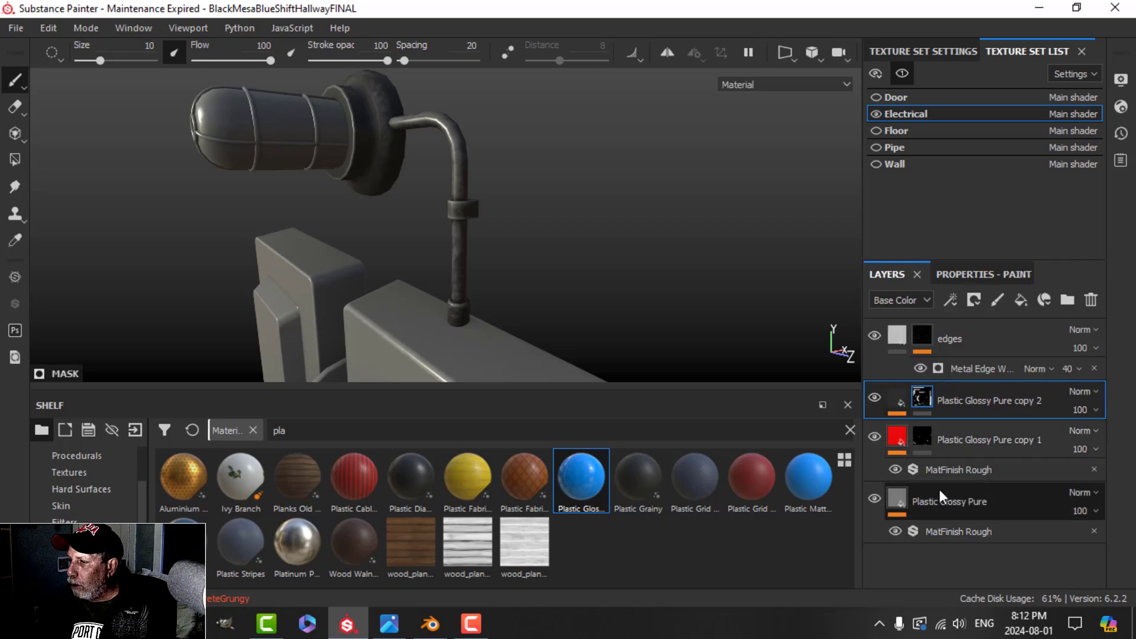
left_click(953, 368)
left_click(977, 274)
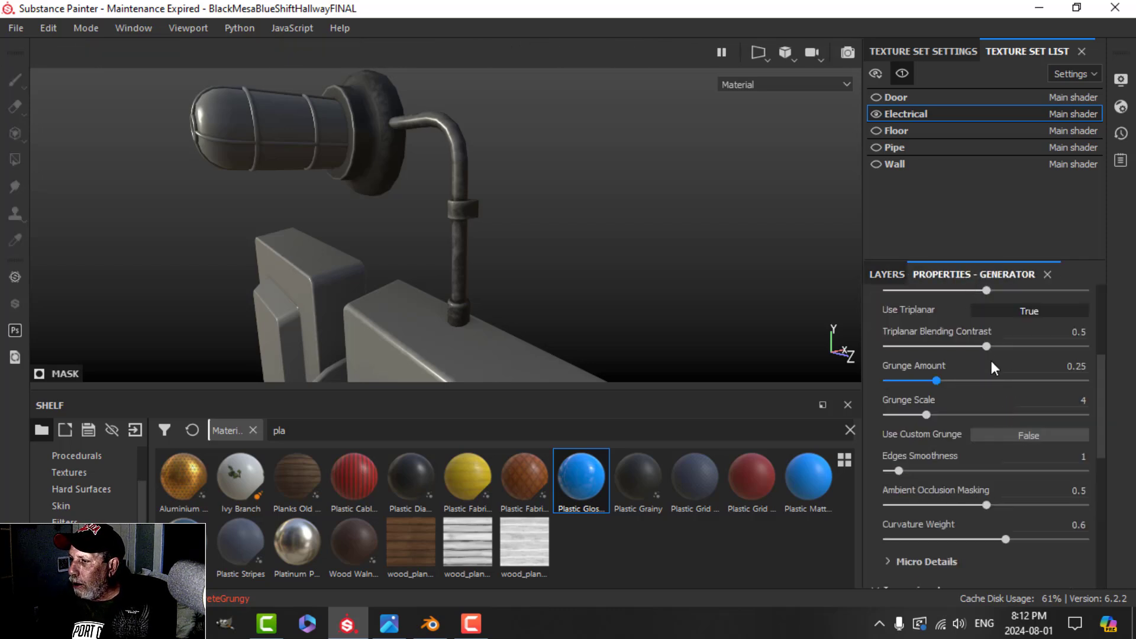
scroll(988, 362, "up", 4)
left_click_drag(992, 404, 977, 405)
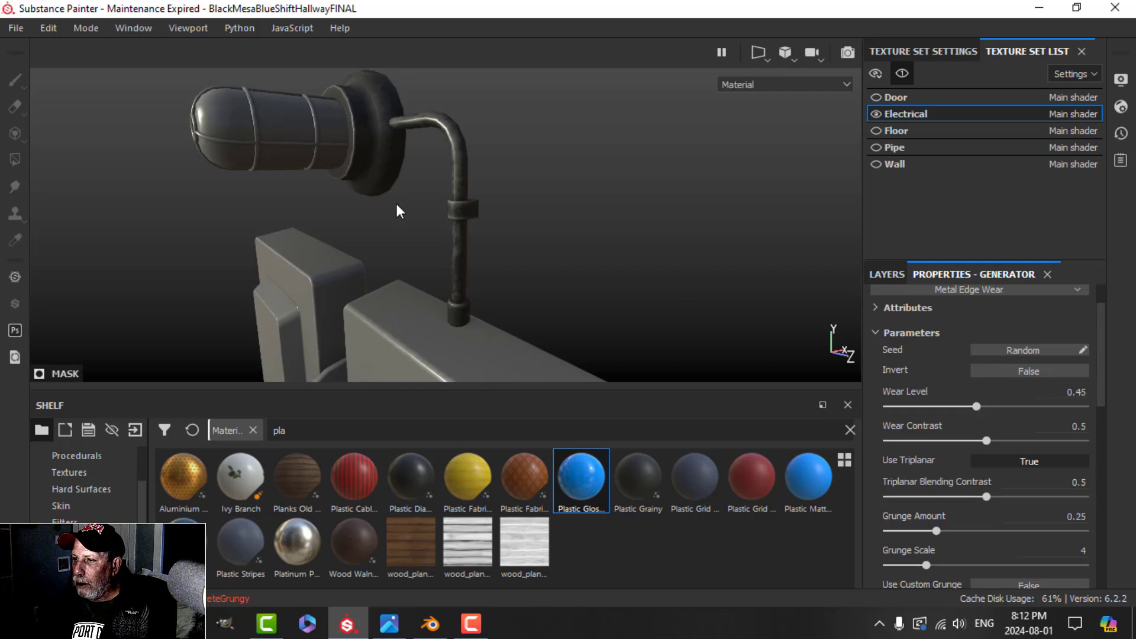
left_click_drag(566, 300, 537, 256, "alt")
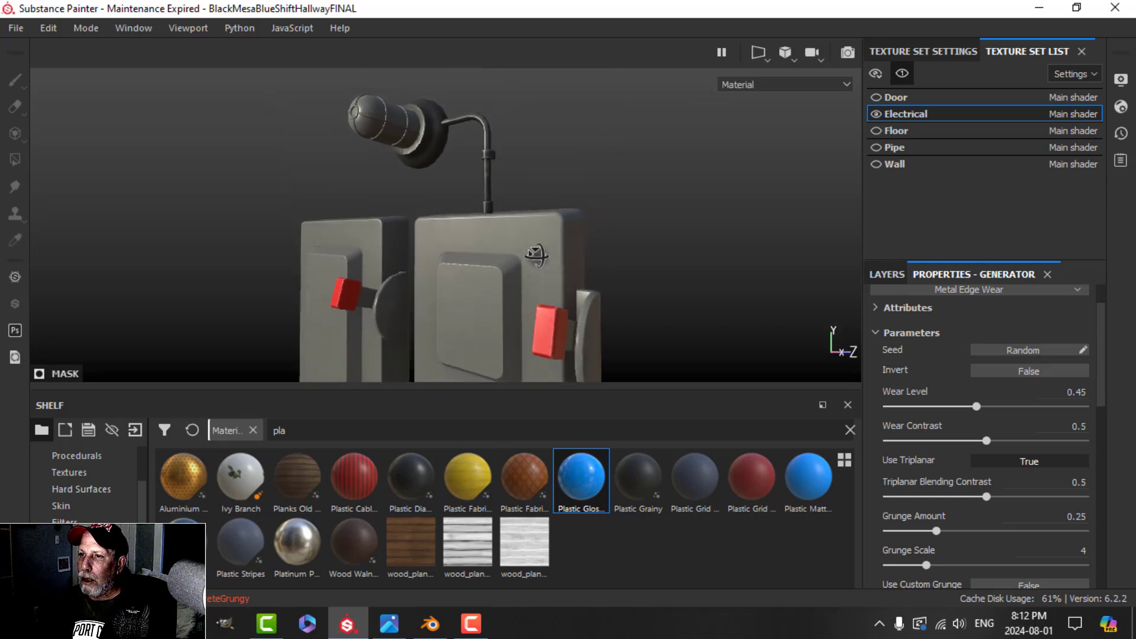
left_click_drag(541, 188, 532, 236, "alt")
middle_click_drag(419, 168, 437, 195, "alt")
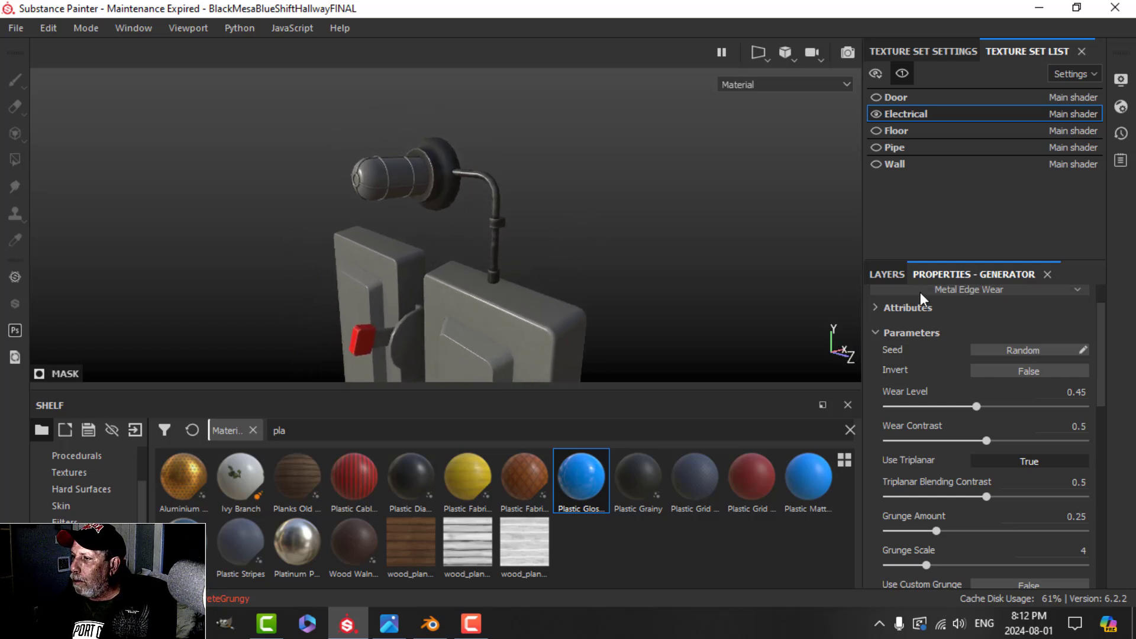
Add a fill layer above the edges layer with only color and roughness enabled, and set its roughness to 1.
left_click(888, 274)
left_click(897, 339)
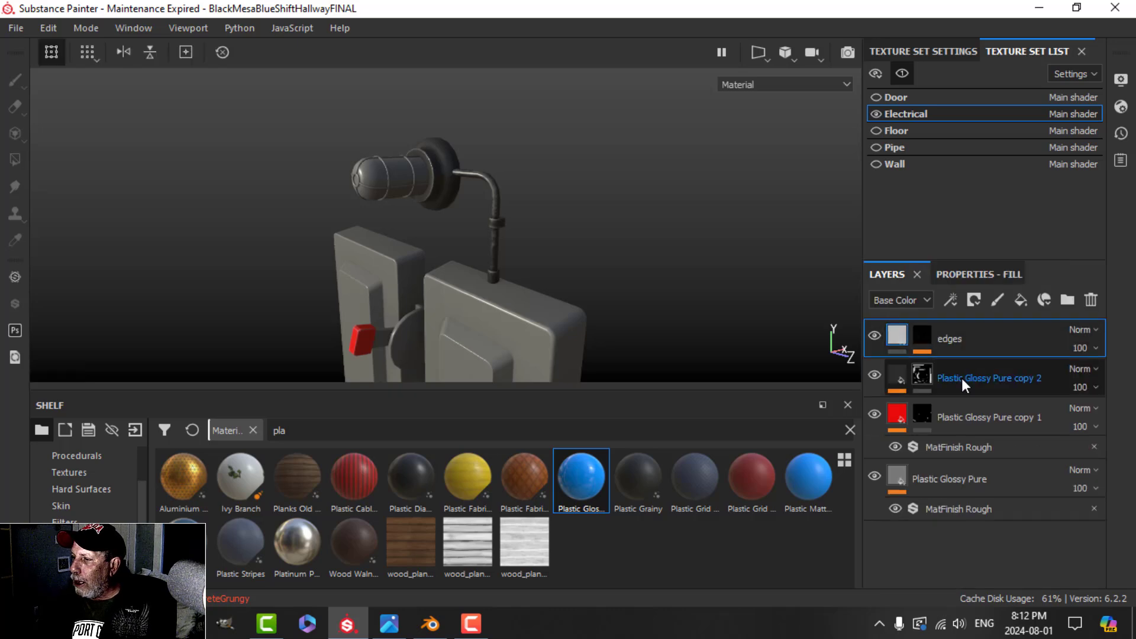
middle_click_drag(509, 297, 505, 249, "alt")
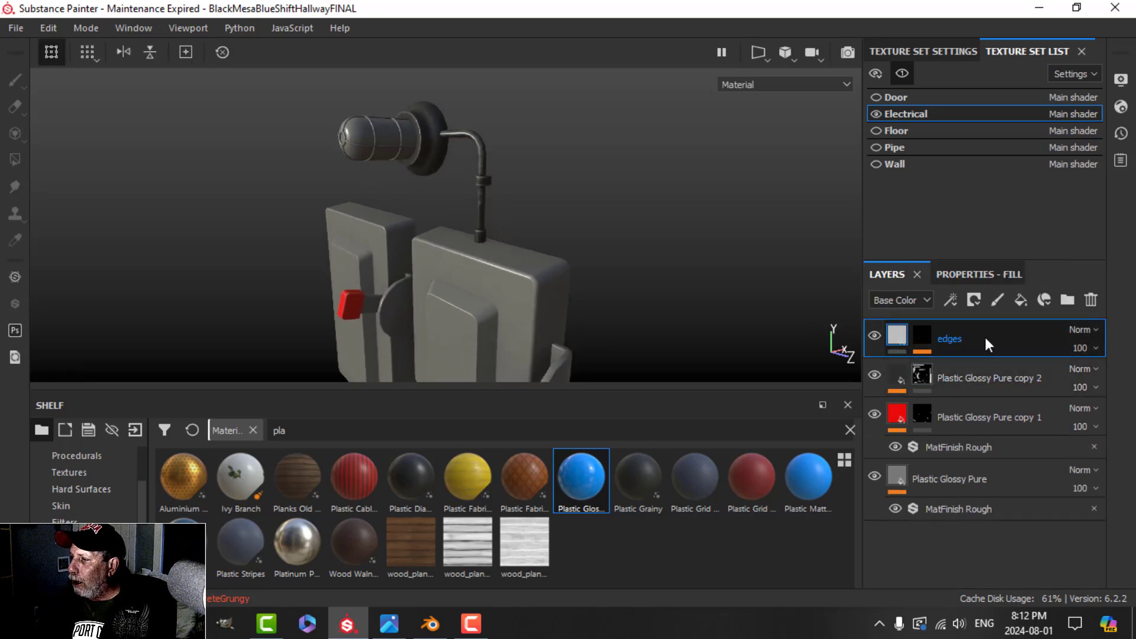
left_click(1020, 300)
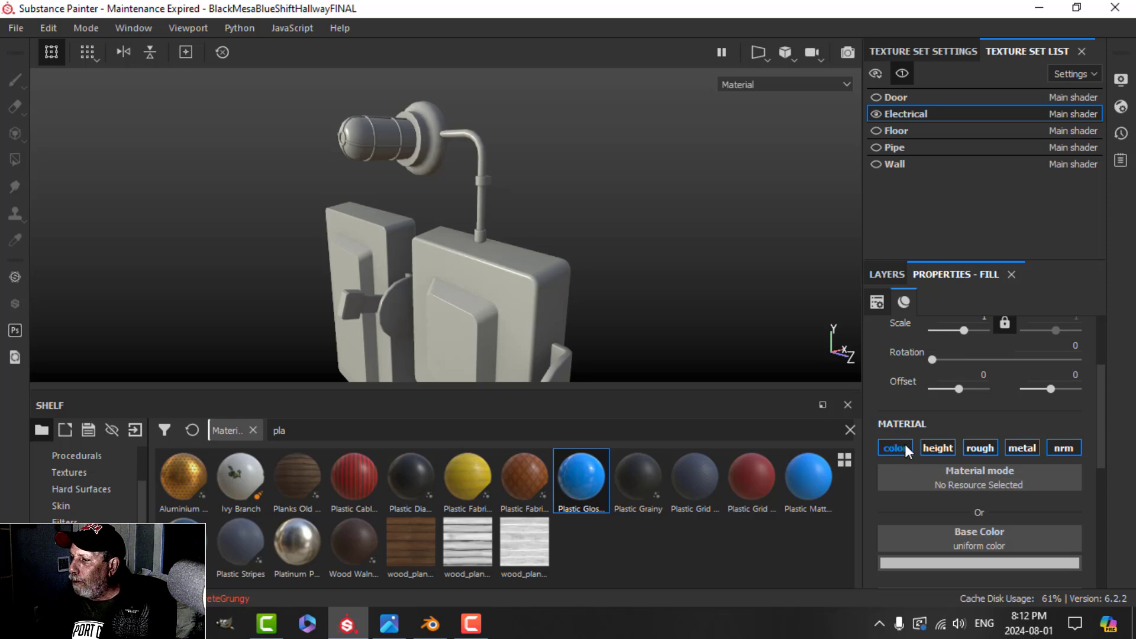
left_click(905, 446, "alt")
left_click(979, 449)
scroll(979, 451, "down", 3)
left_click_drag(938, 545, 983, 546)
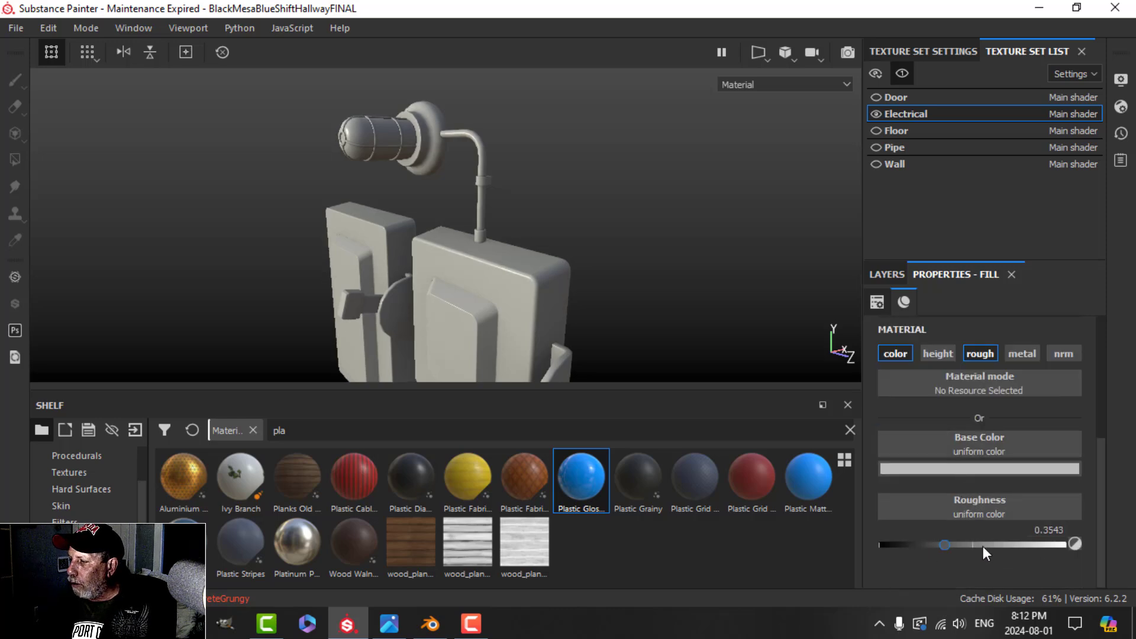
Set the new fill layer's base color to a very dark brown.
left_click(1017, 469)
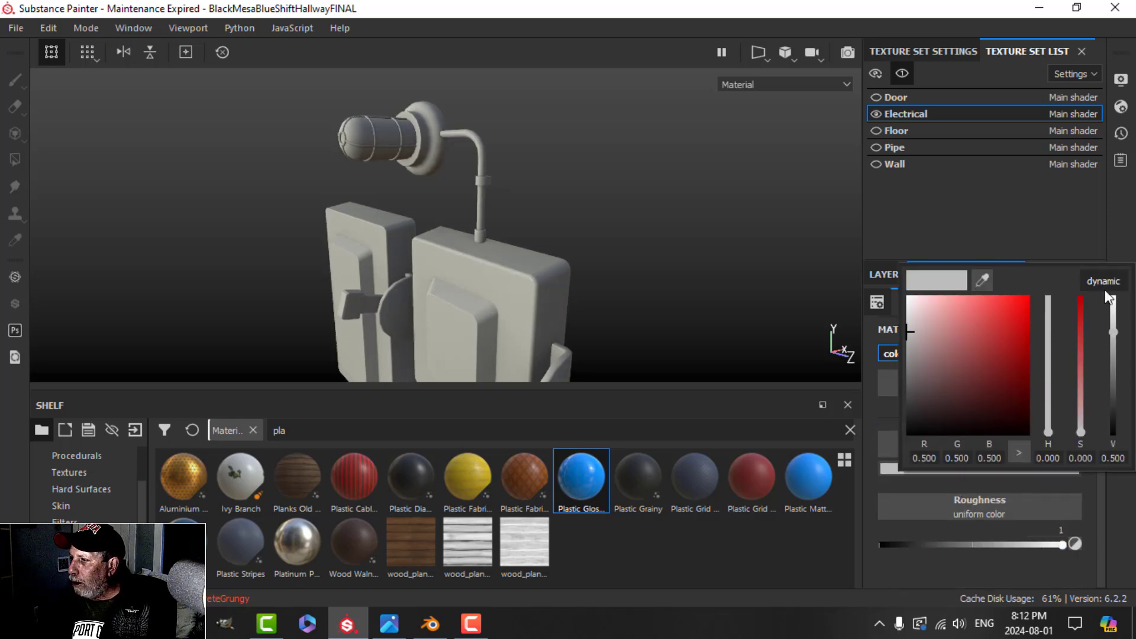
left_click_drag(1048, 438, 1047, 430)
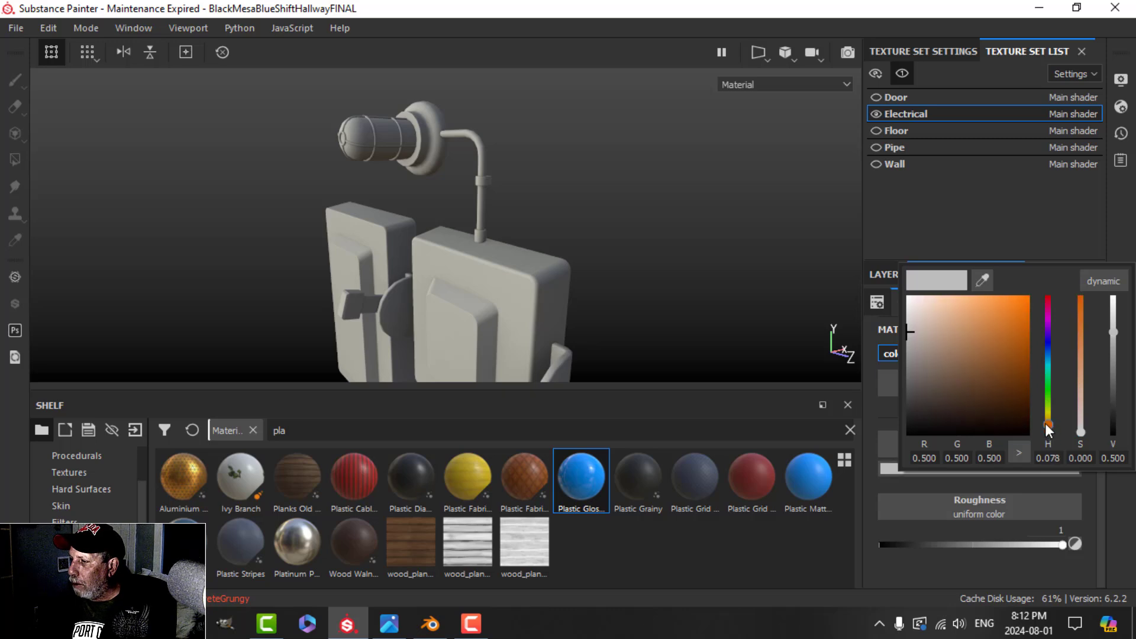
left_click(1002, 416)
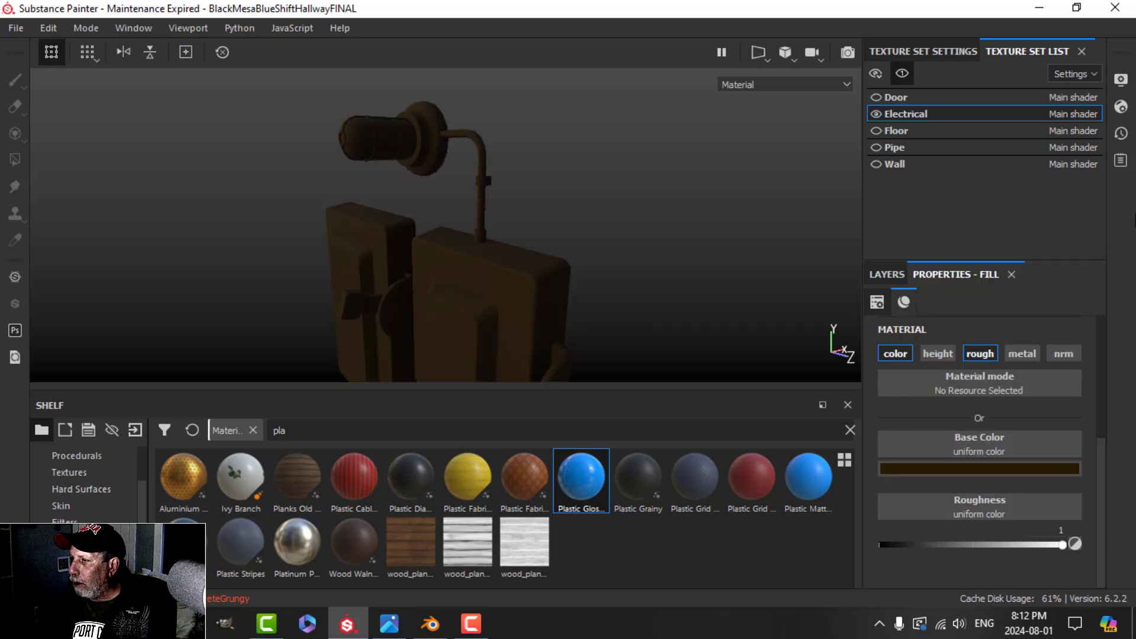
Add a black mask to the dark brown fill layer and apply the Dirt generator to it.
left_click(888, 275)
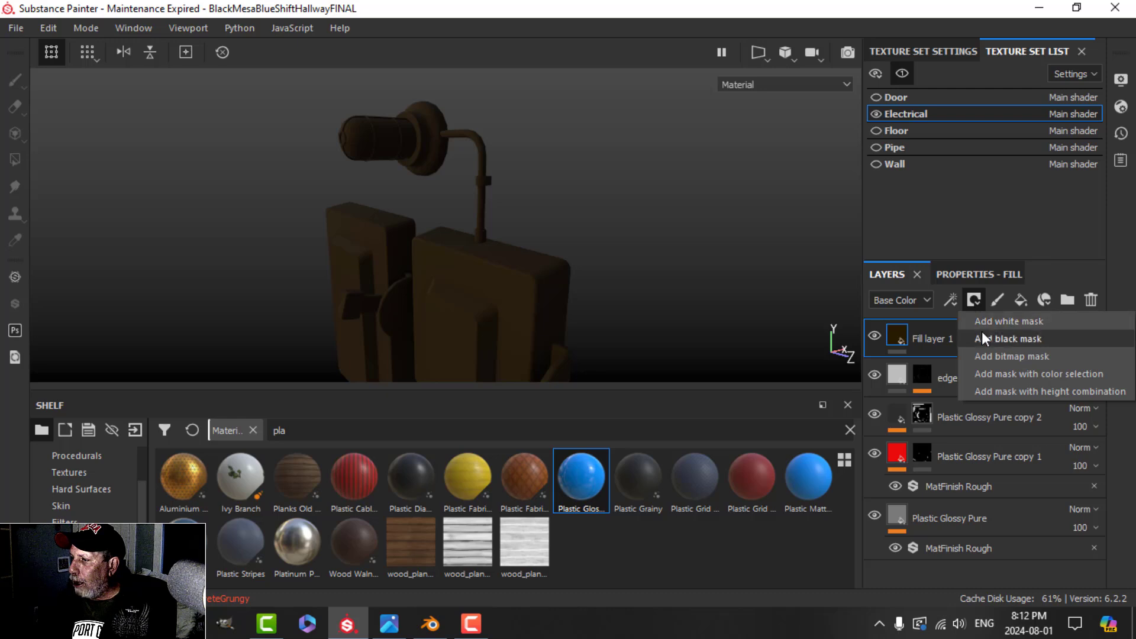
left_click(1008, 339)
left_click(974, 300)
left_click(998, 323)
left_click(976, 279)
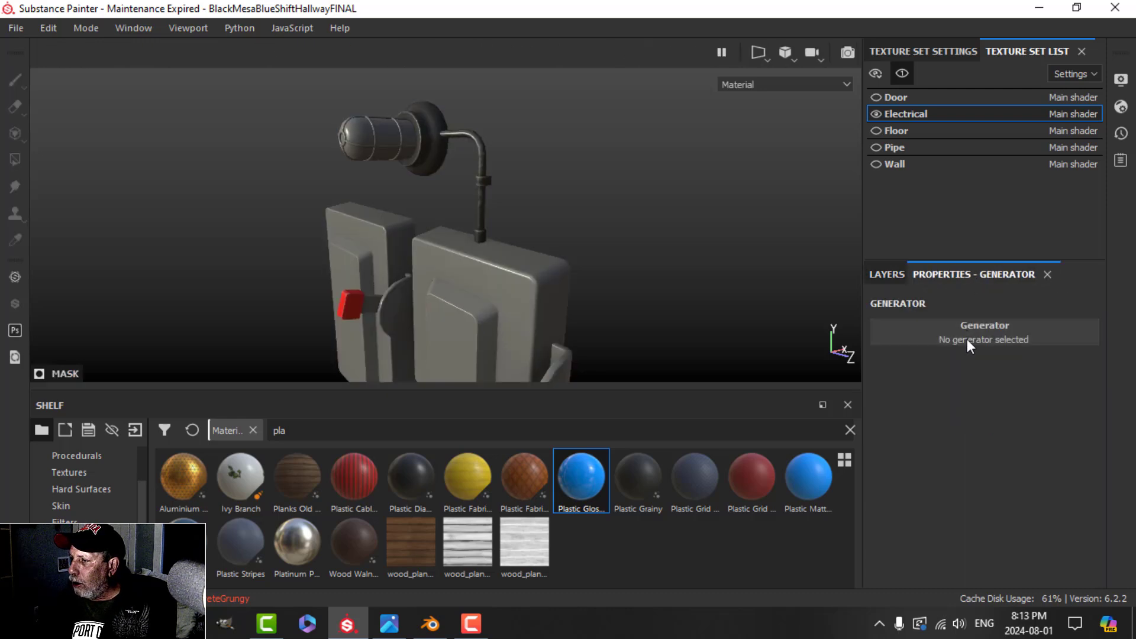
left_click(967, 339)
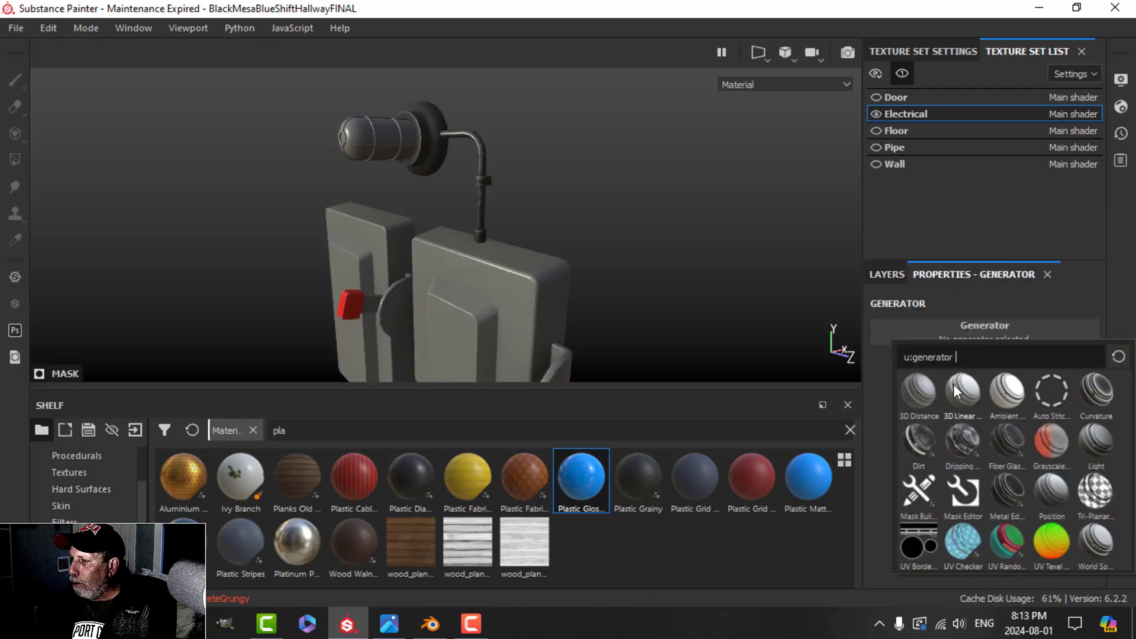
left_click(920, 443)
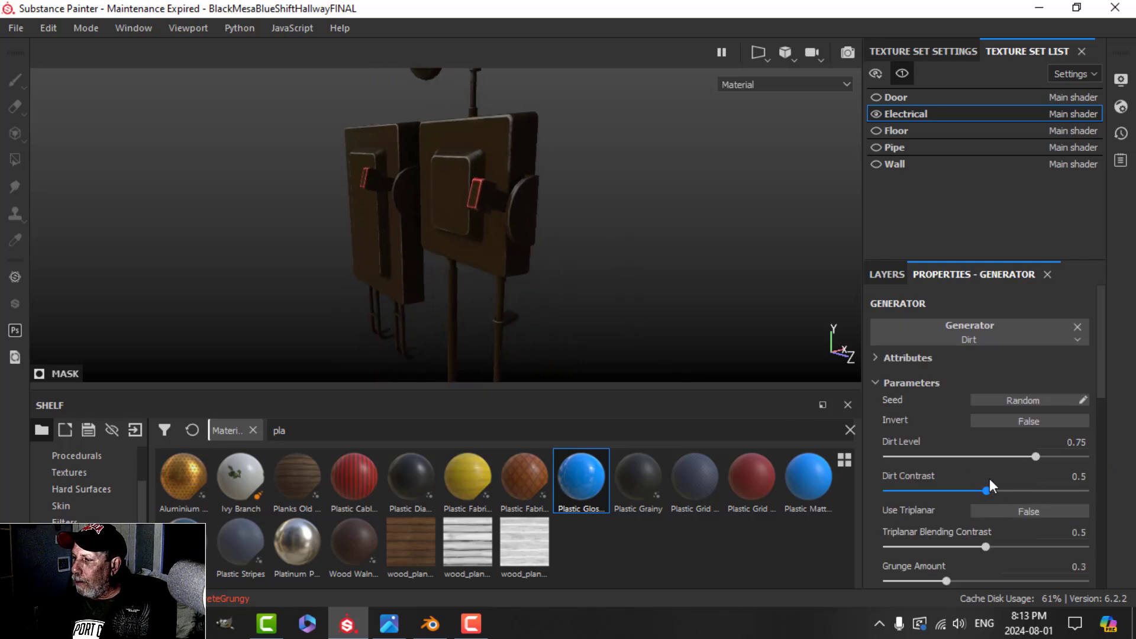
Set the generator's Dirt Level to 0.36.
left_click_drag(1035, 459, 971, 457)
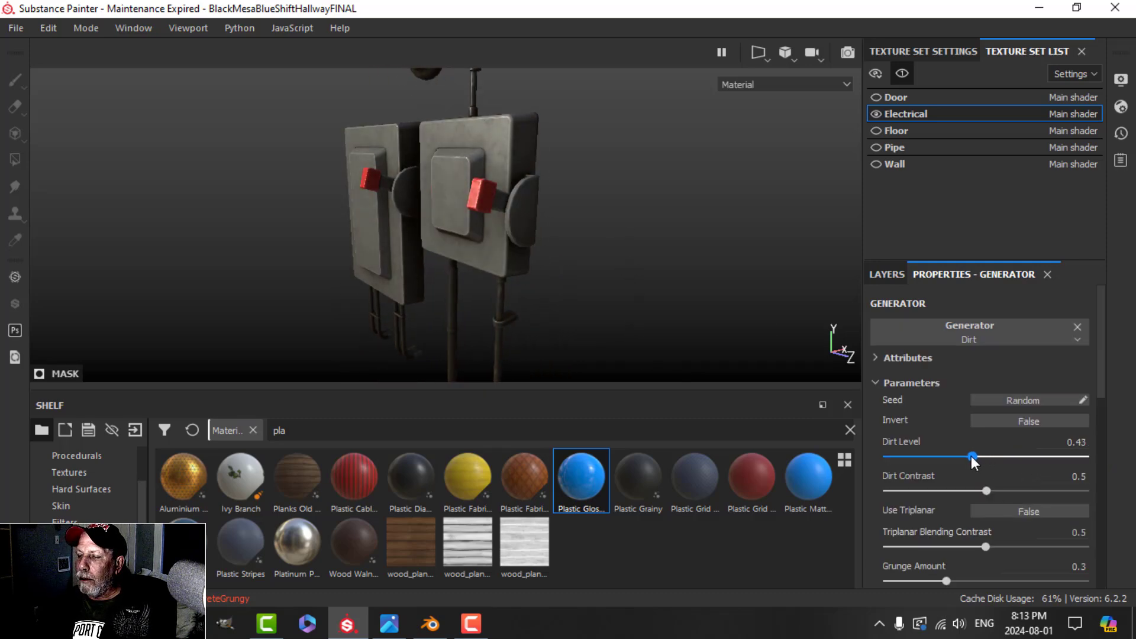
left_click_drag(457, 240, 530, 252, "alt")
middle_click_drag(534, 306, 533, 249, "alt")
left_click_drag(533, 249, 583, 262, "alt")
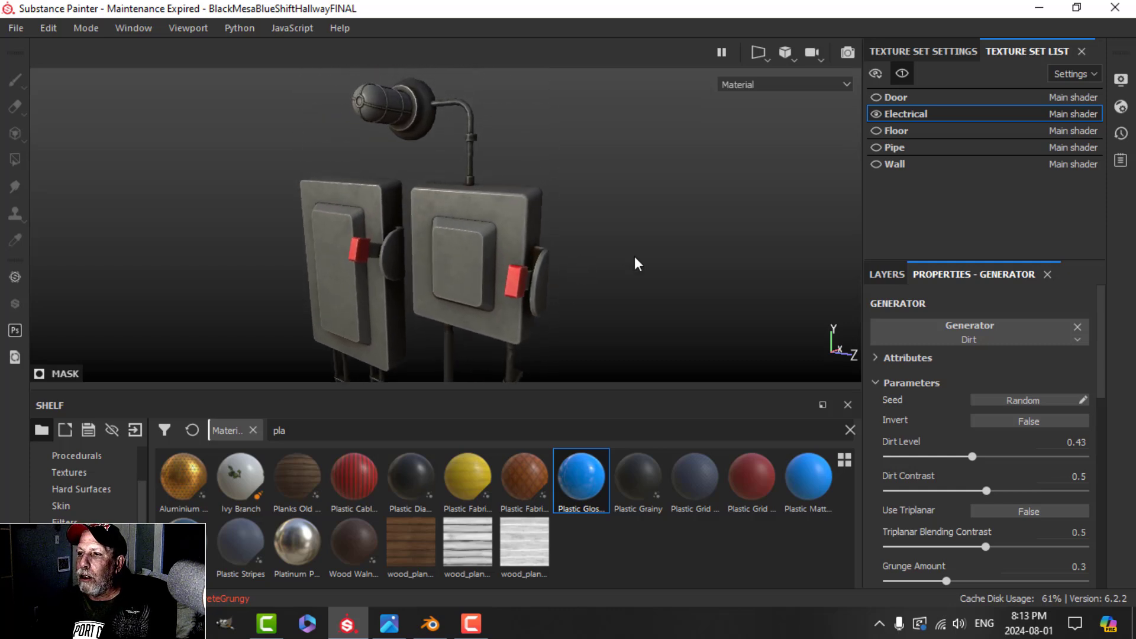
left_click_drag(966, 456, 957, 455)
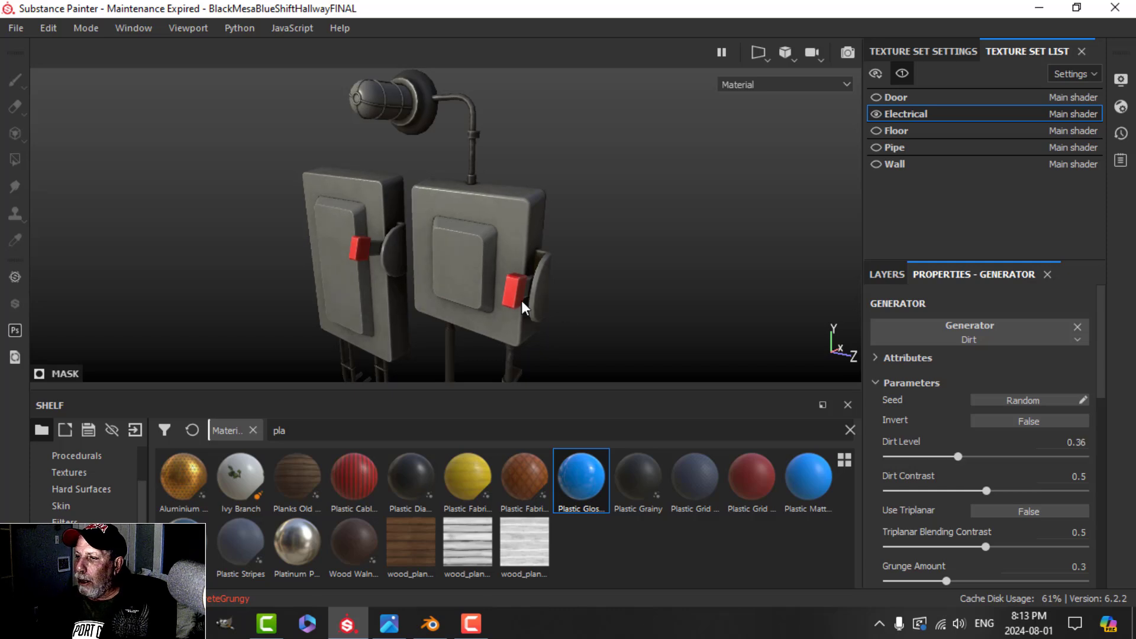
left_click_drag(521, 311, 568, 238, "alt")
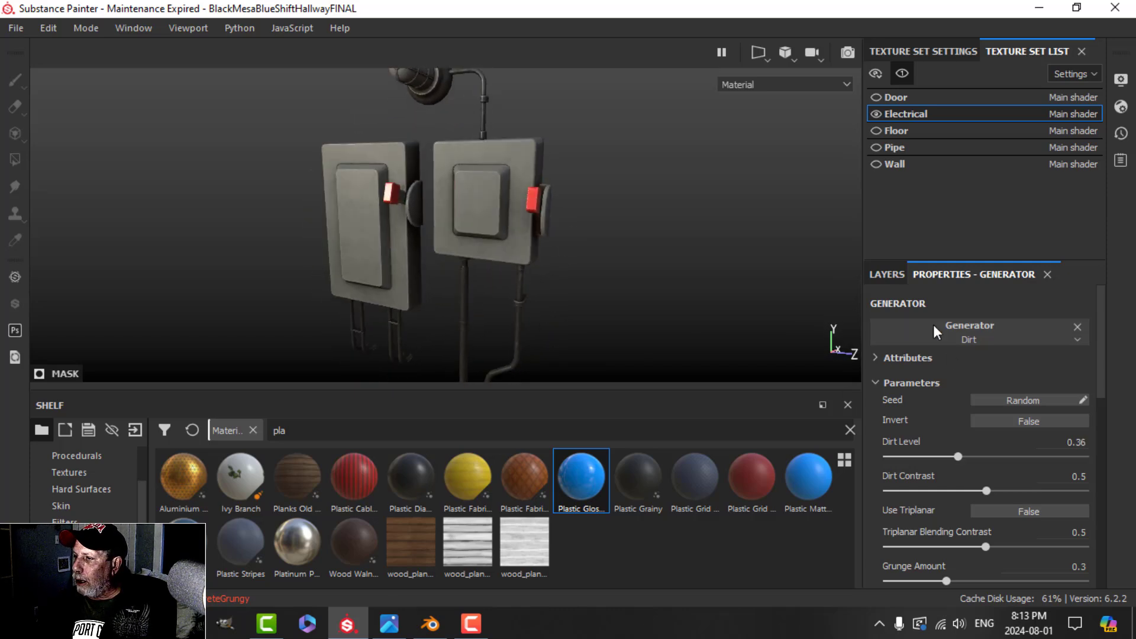
Rename the dark brown fill layer as dirt.
left_click(887, 274)
double_click(962, 338)
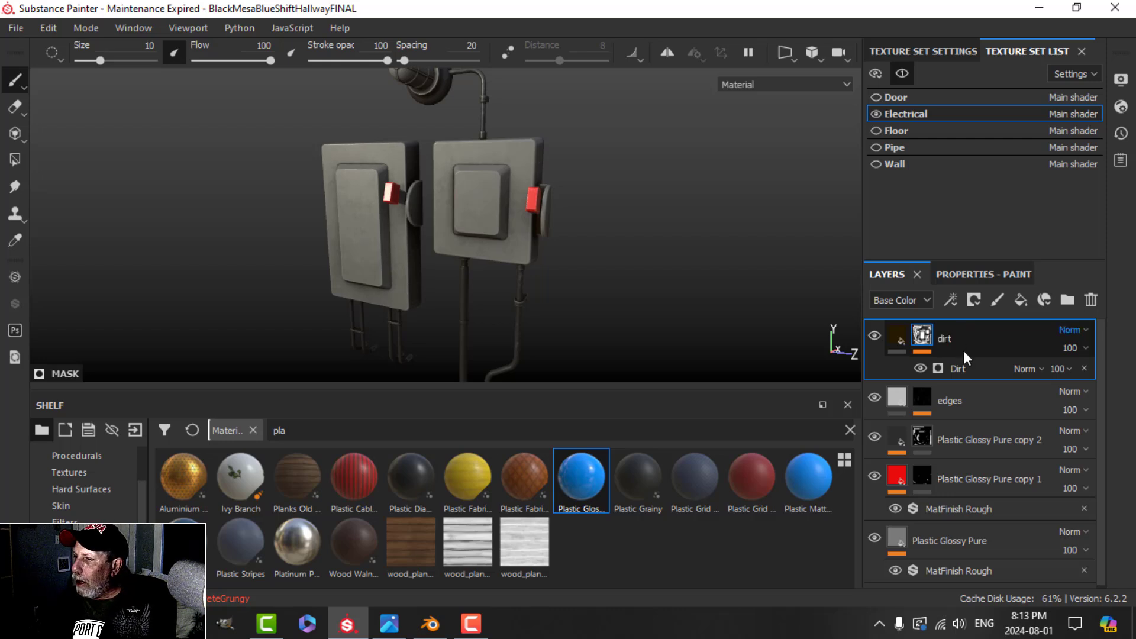
scroll(532, 259, "up", 2)
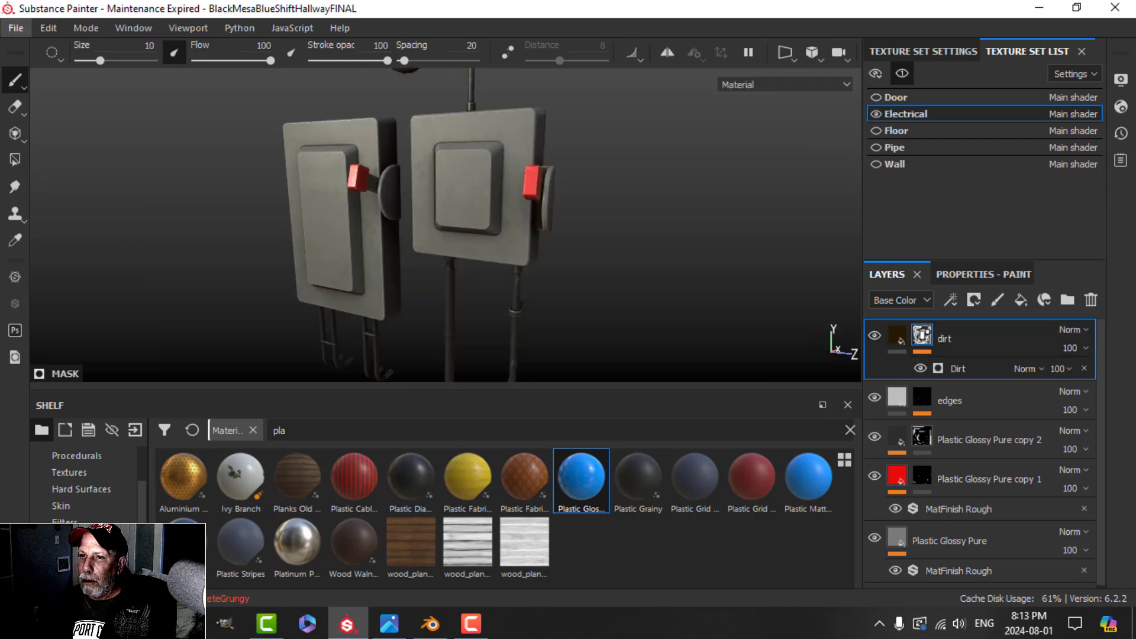
left_click_drag(708, 236, 644, 230, "alt")
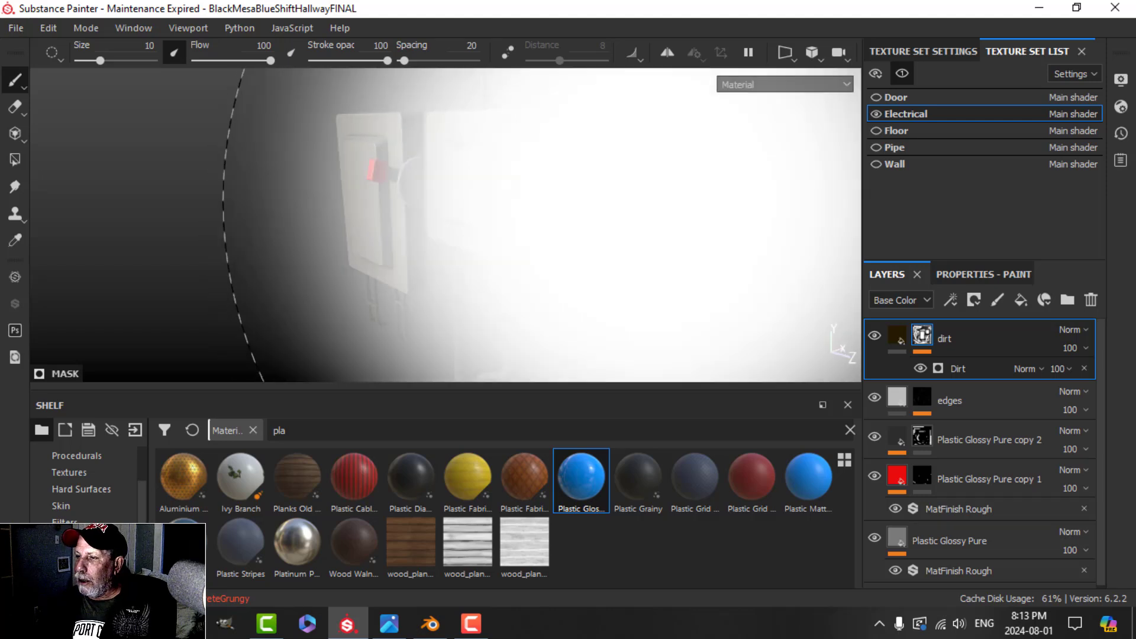
middle_click_drag(644, 229, 649, 297, "alt")
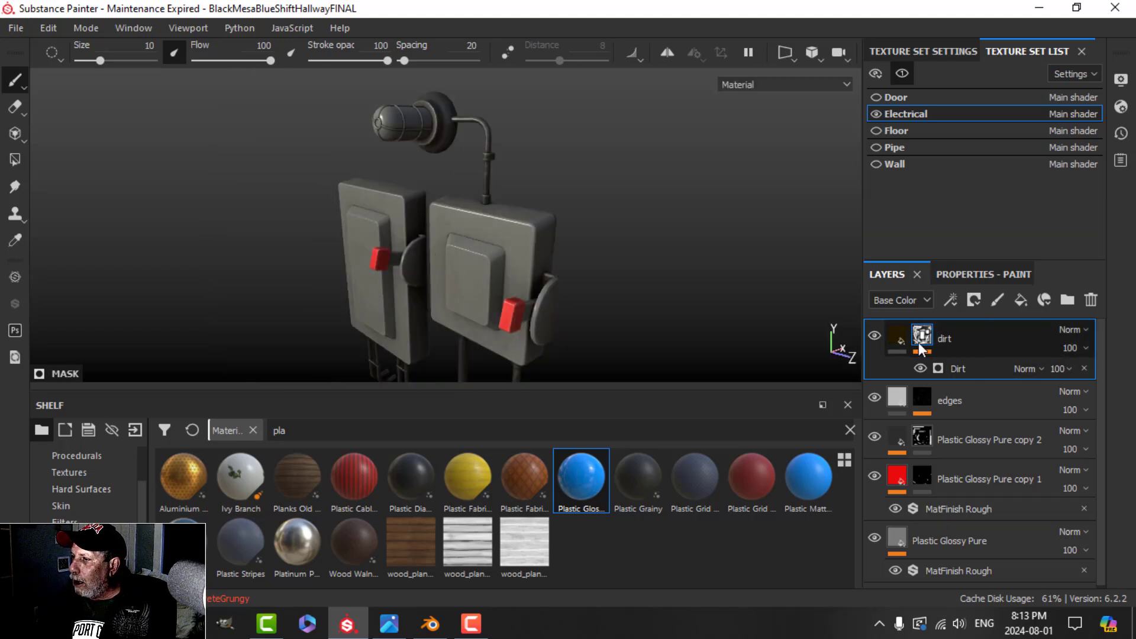
Add an Emissive channel to the Electrical texture set.
left_click(903, 341)
left_click(947, 52)
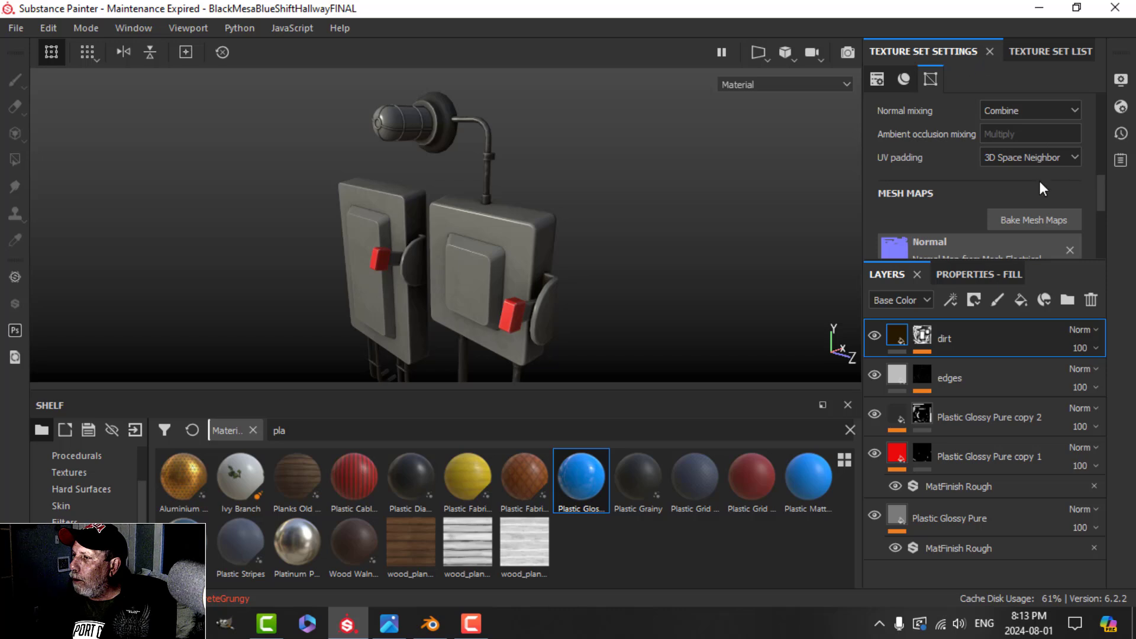
scroll(1057, 183, "down", 5)
scroll(1057, 182, "up", 8)
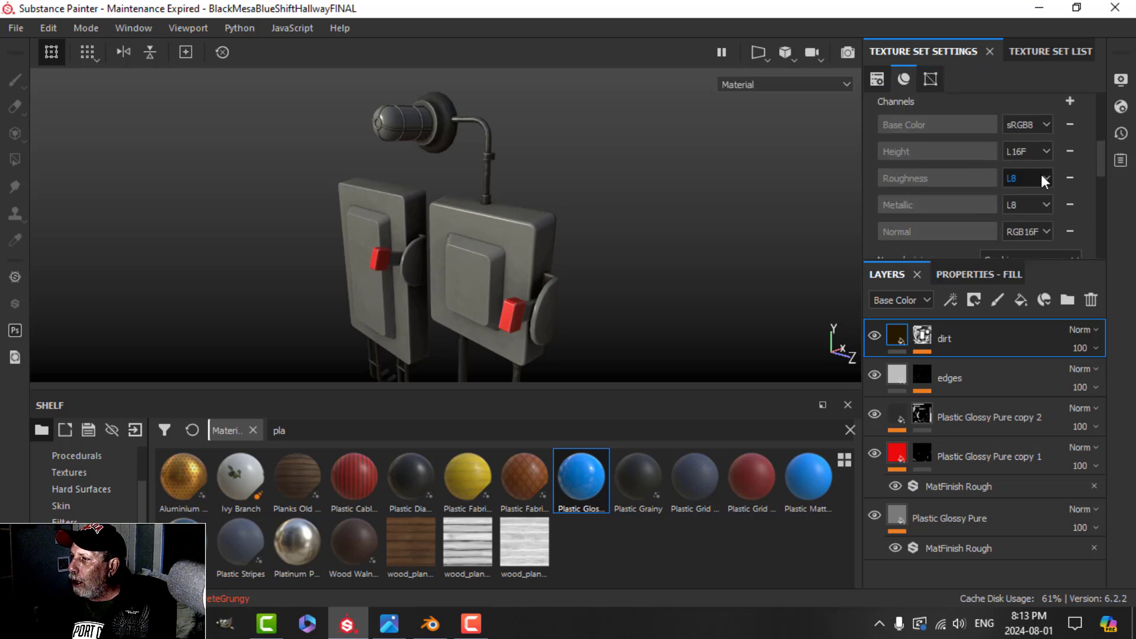
left_click(1070, 101)
left_click(1064, 227)
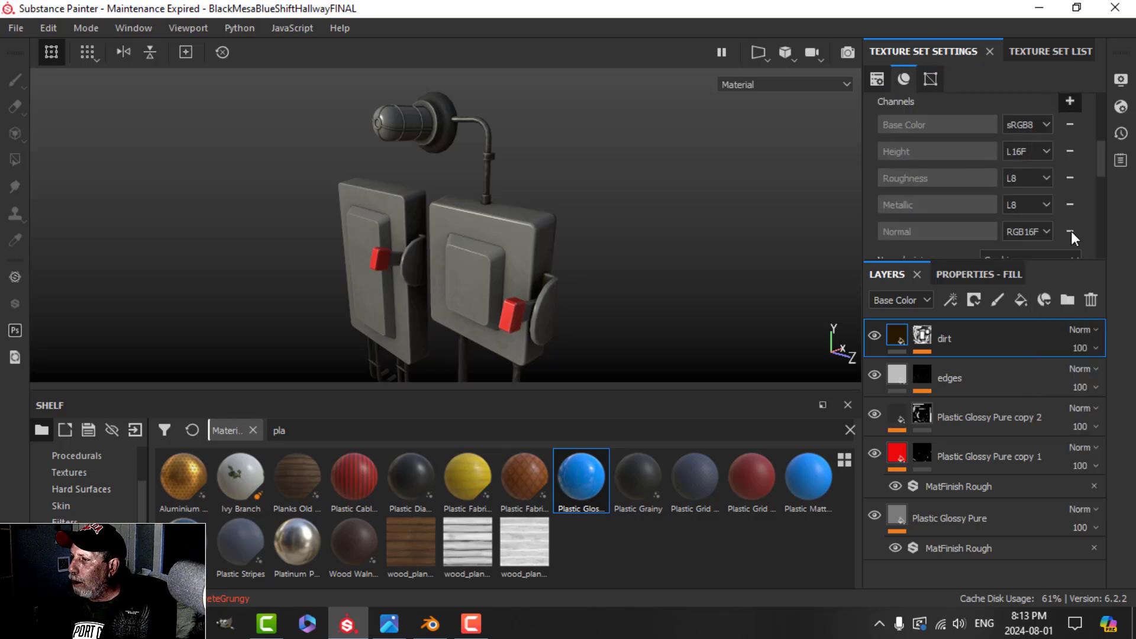
Add a fill layer that affects only the emissive channel and set its emissive color to bright red (R 0.760, G 0.007, B 0.007).
left_click(1021, 300)
left_click(996, 276)
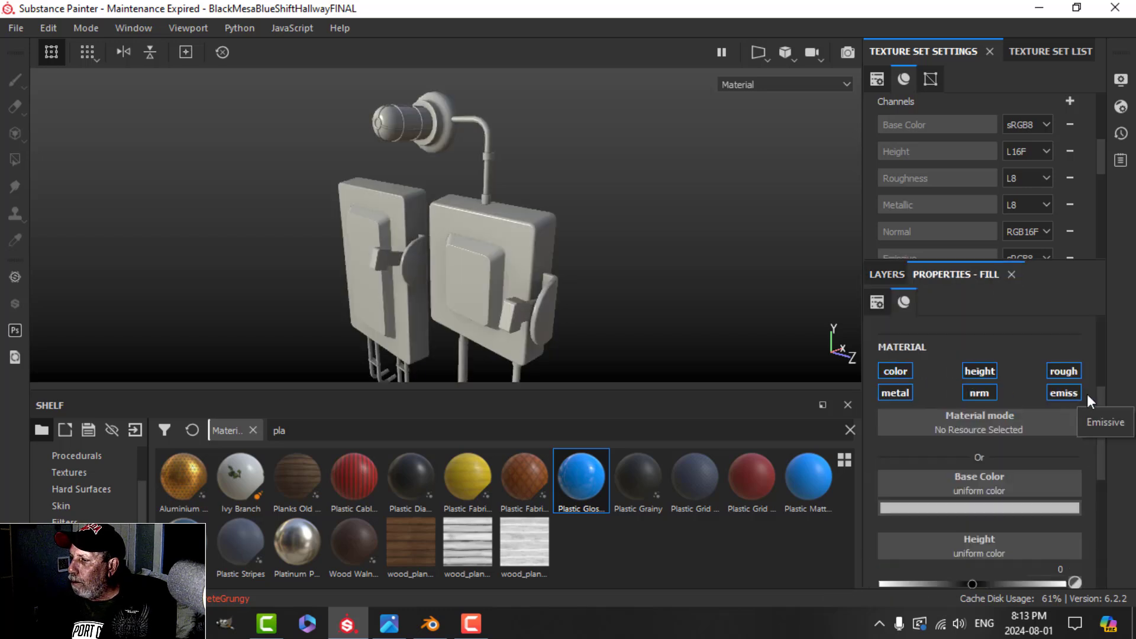
left_click(1067, 391, "alt")
left_click(1020, 507)
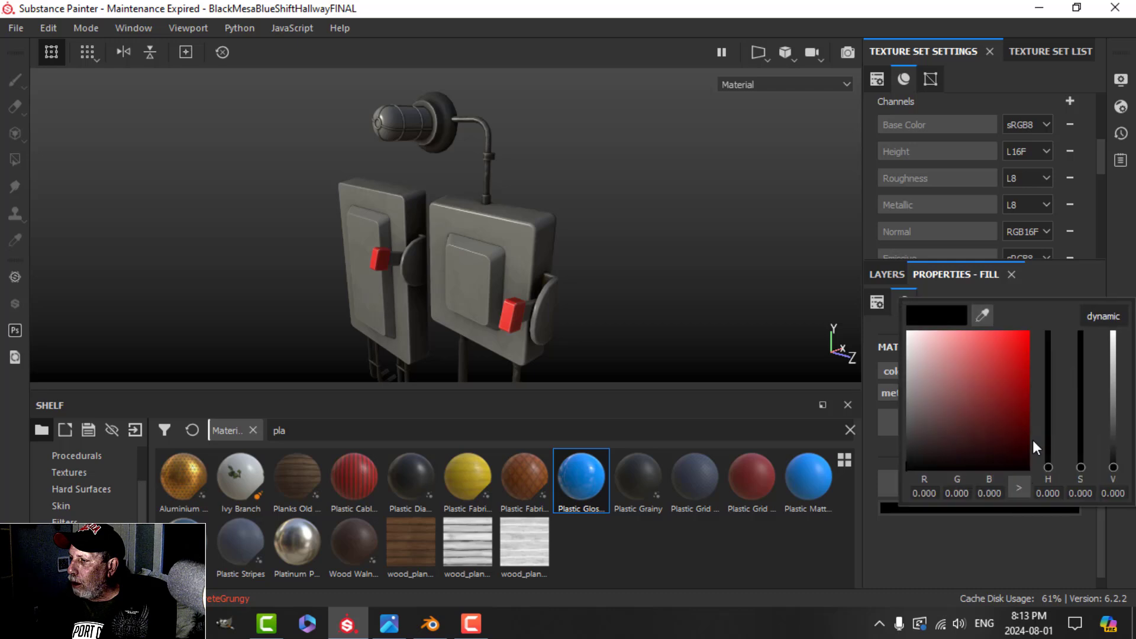
left_click_drag(1021, 362, 1018, 346)
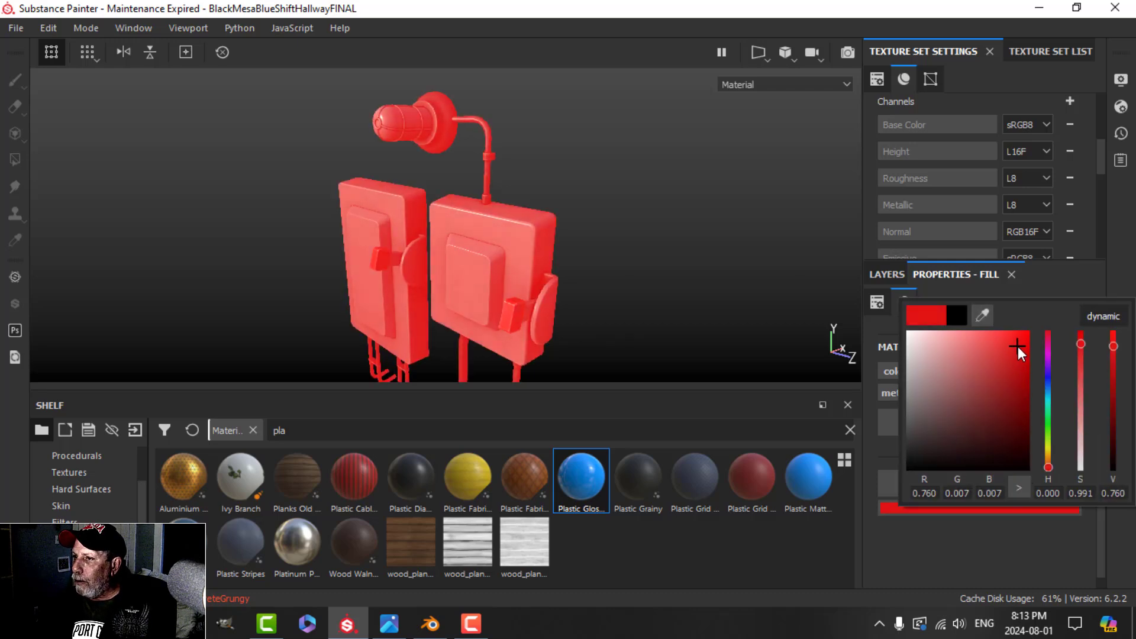
Add a black mask to the red emissive fill layer and reveal it on the lamp's glass using mesh polygon fill.
left_click(888, 274)
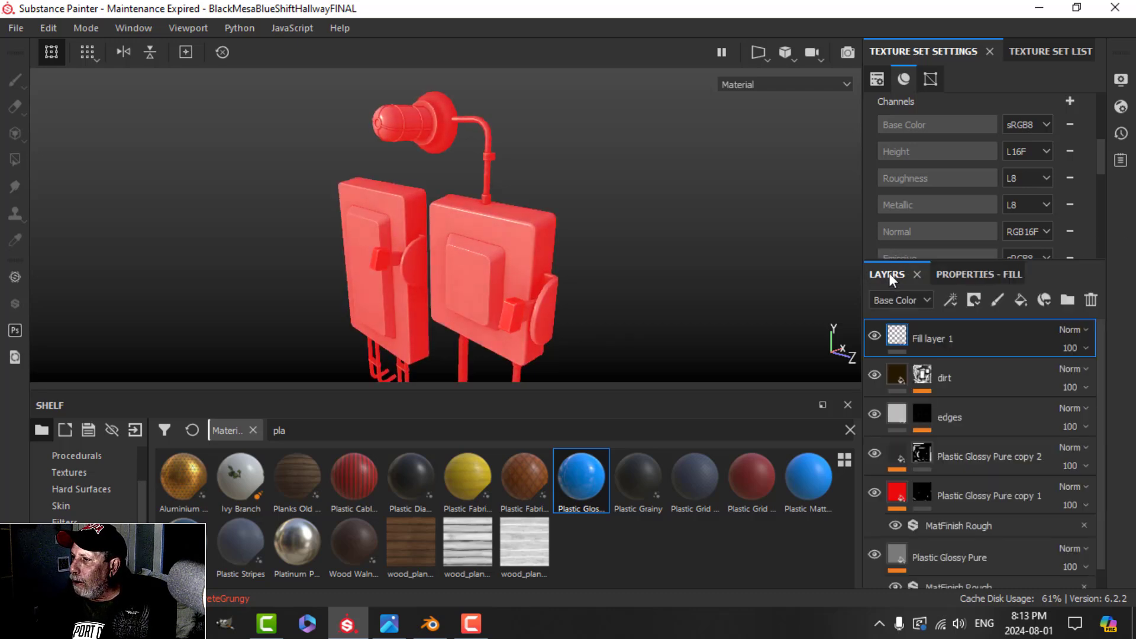
left_click(974, 300)
left_click(995, 336)
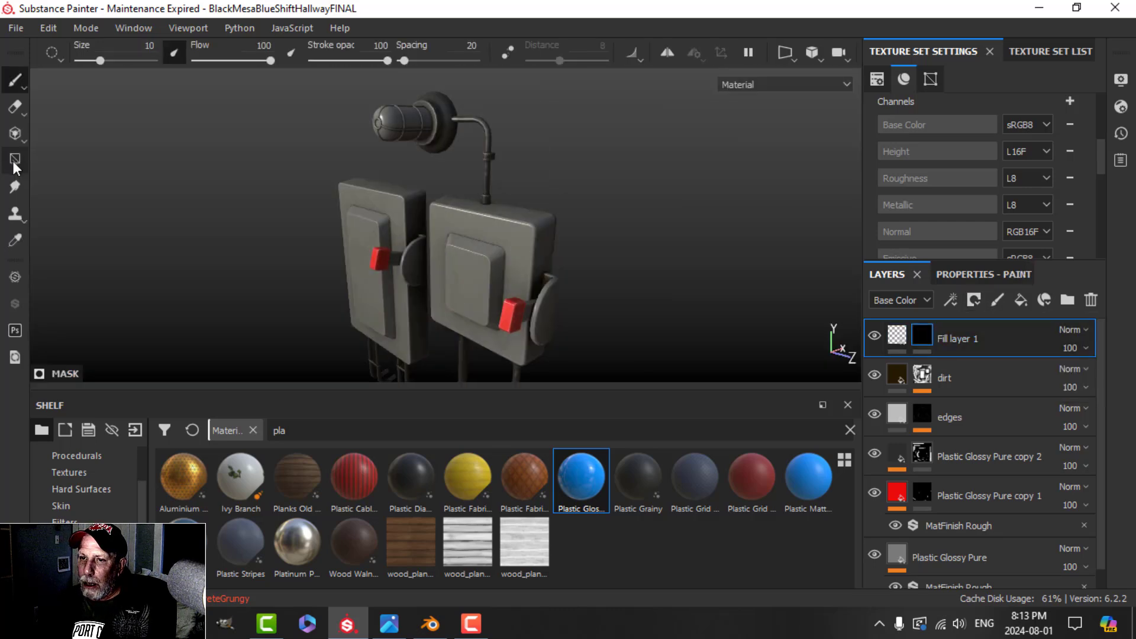
left_click(15, 160)
left_click(963, 274)
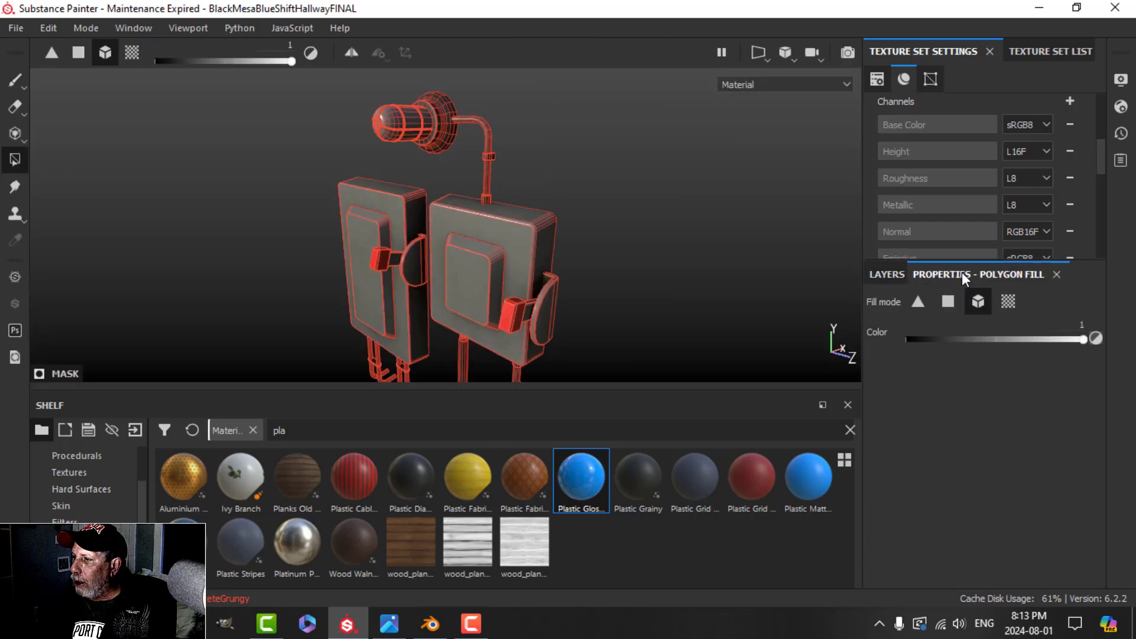
left_click(392, 123)
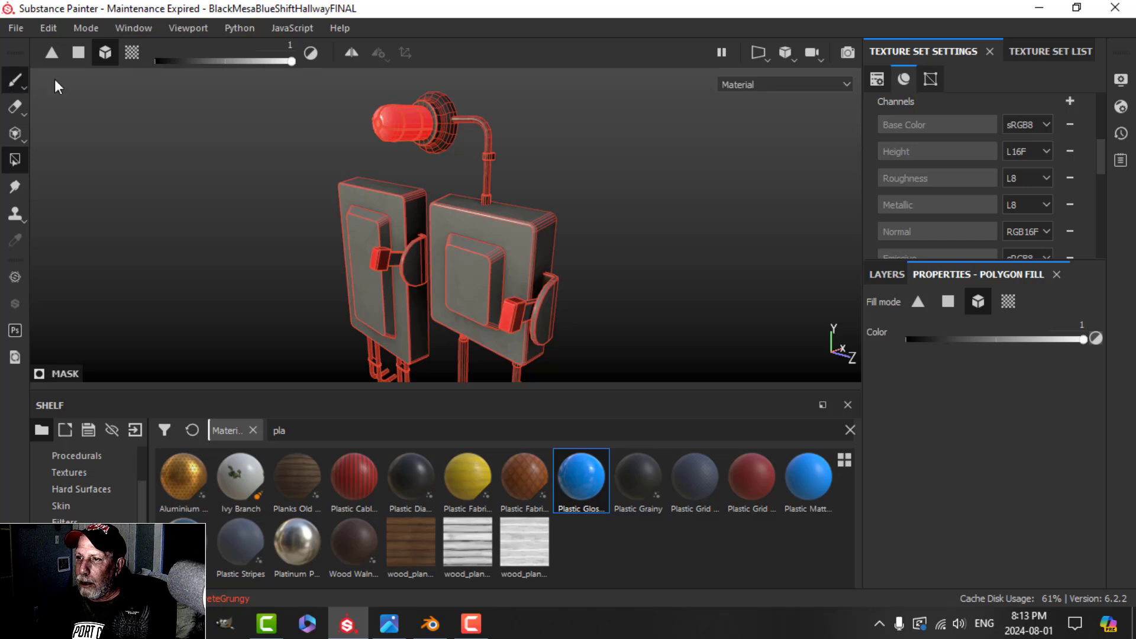
left_click(14, 80)
left_click_drag(577, 172, 512, 195, "alt")
scroll(627, 140, "down", 3)
middle_click_drag(561, 178, 550, 153, "alt")
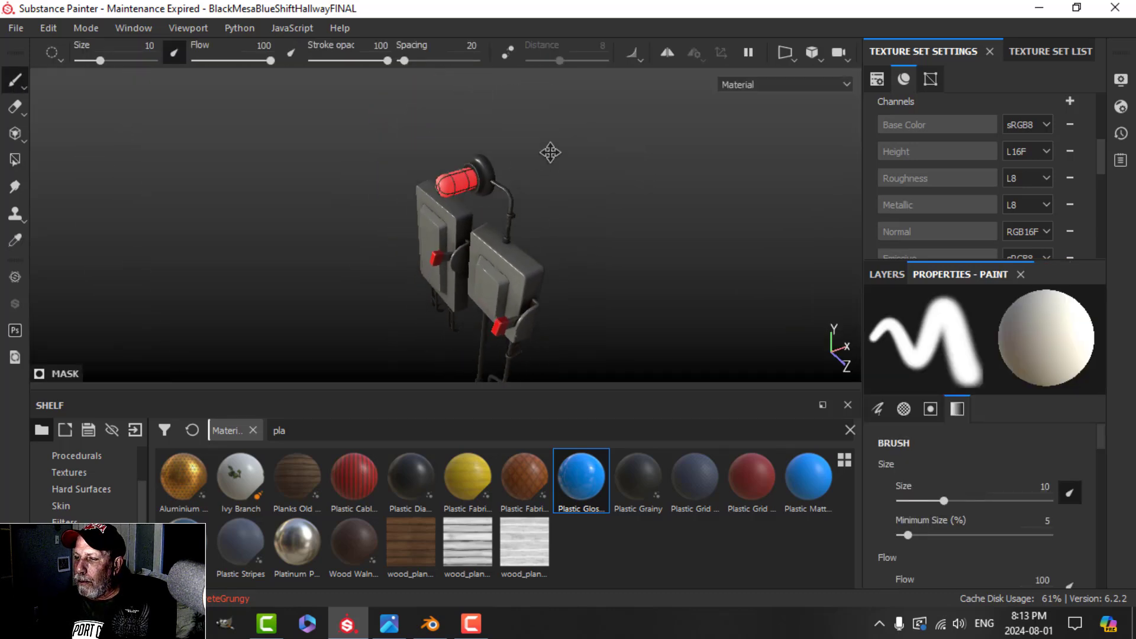
left_click_drag(551, 153, 607, 226, "alt")
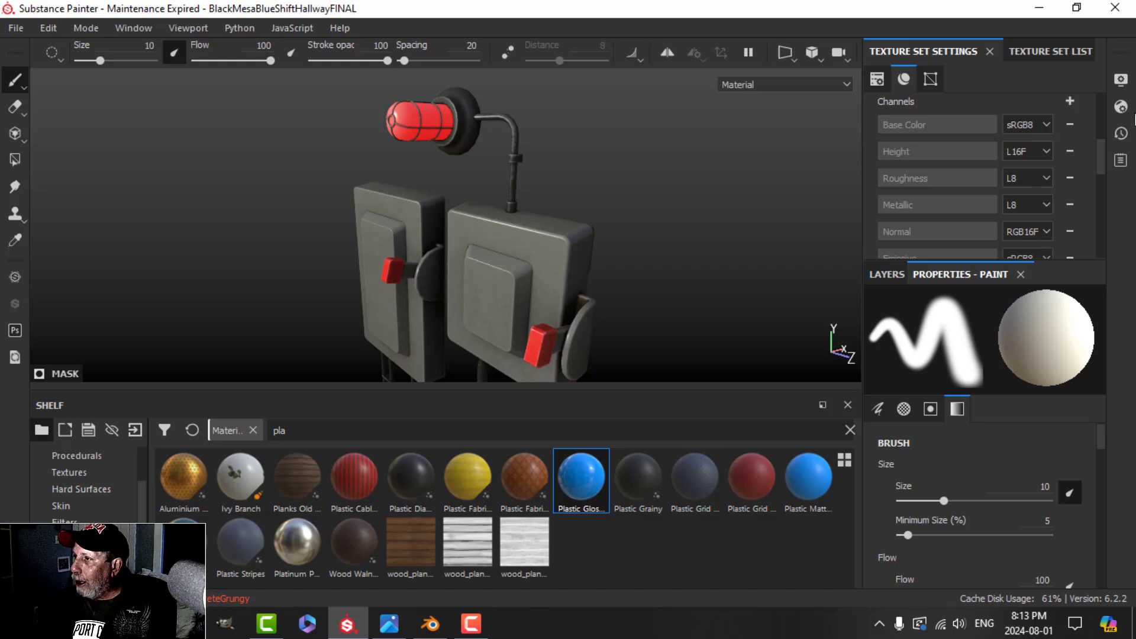
Set the main shader's Emissive Intensity to 6.17.
left_click(1122, 106)
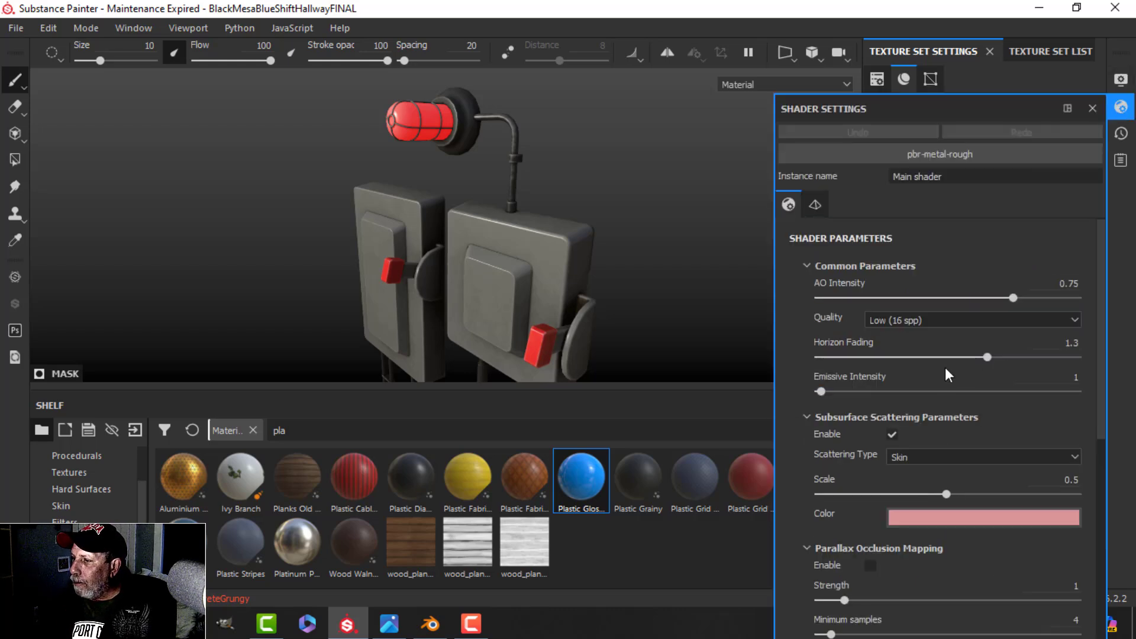
left_click_drag(820, 391, 832, 391)
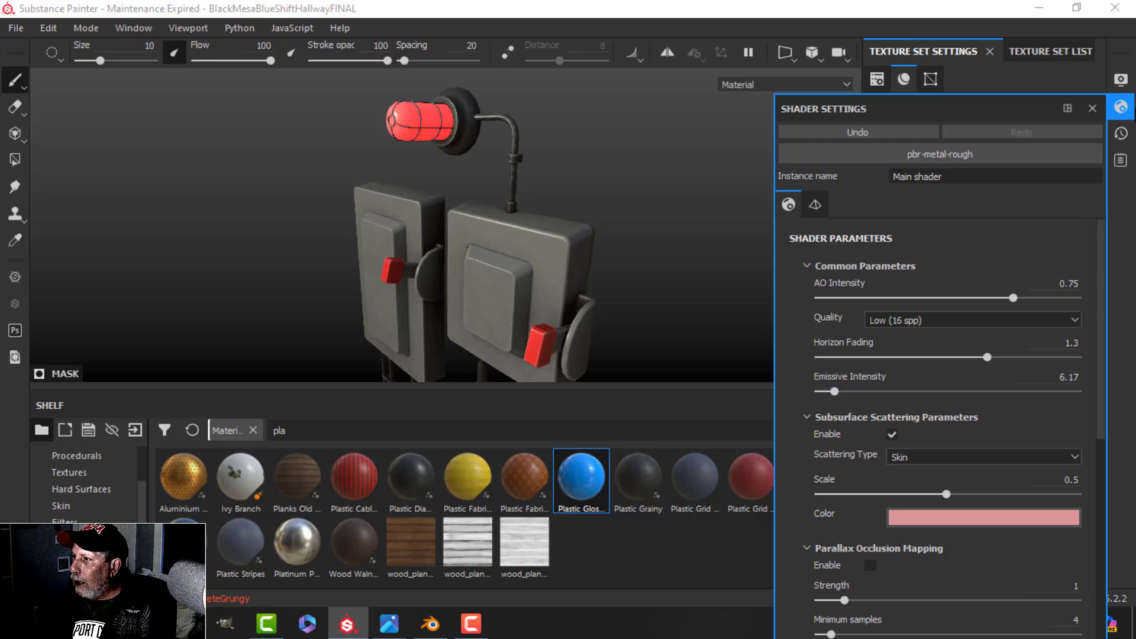
scroll(907, 368, "down", 3)
scroll(907, 368, "down", 2)
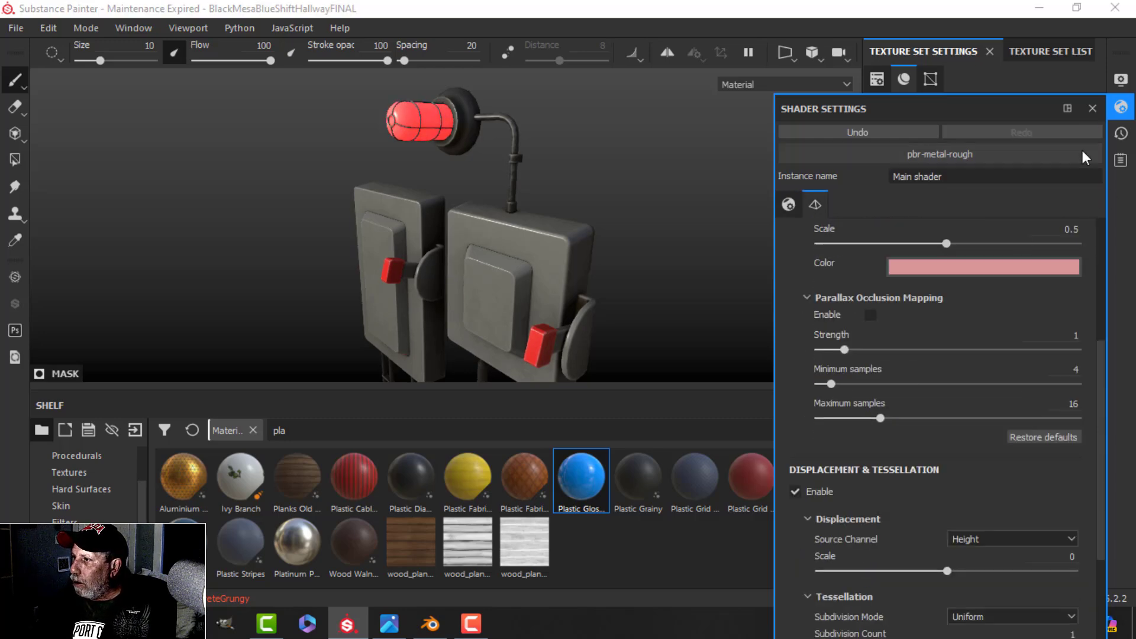
Activate the camera post effects and set the Glare shape to Bloom.
left_click(1121, 81)
scroll(876, 415, "down", 4)
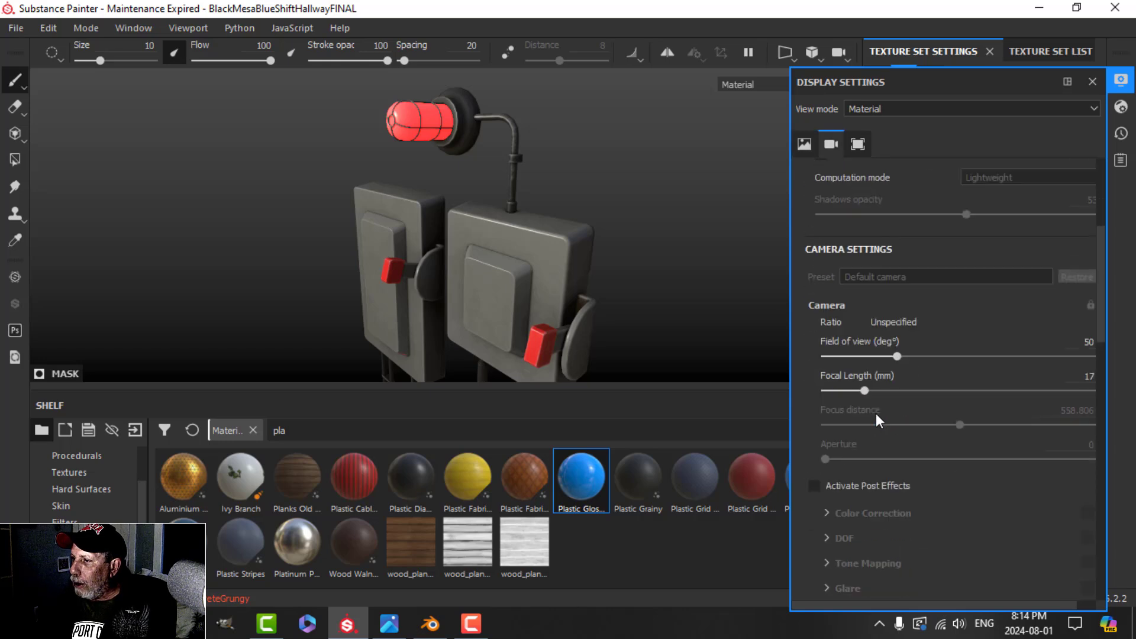
scroll(876, 414, "down", 3)
left_click(816, 335)
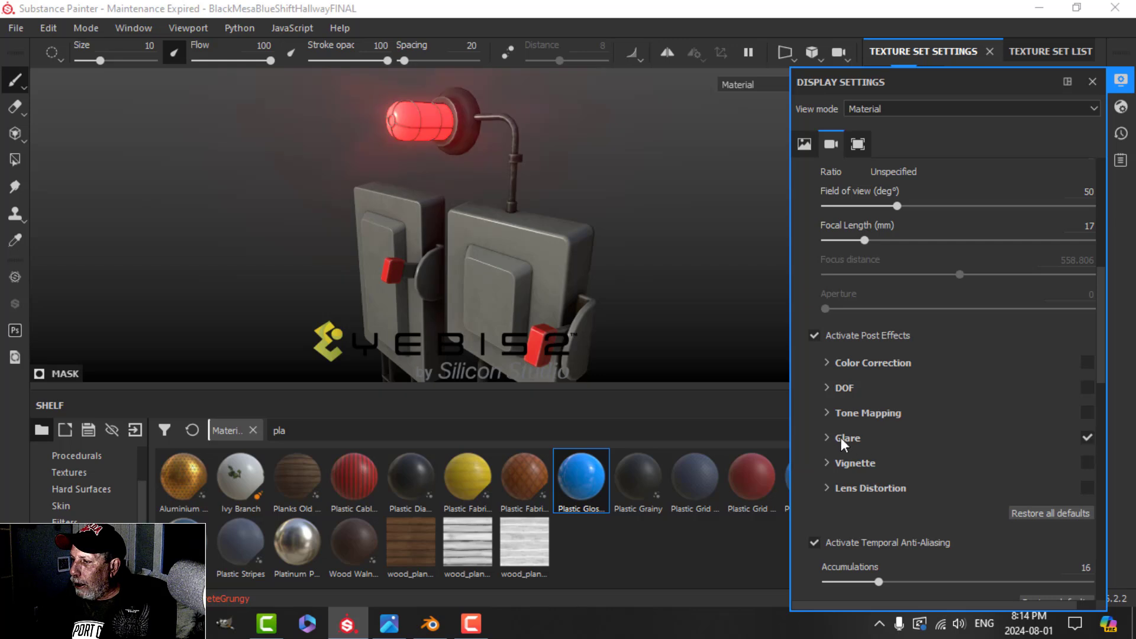
left_click(836, 437)
scroll(1006, 473, "down", 2)
left_click(1017, 464)
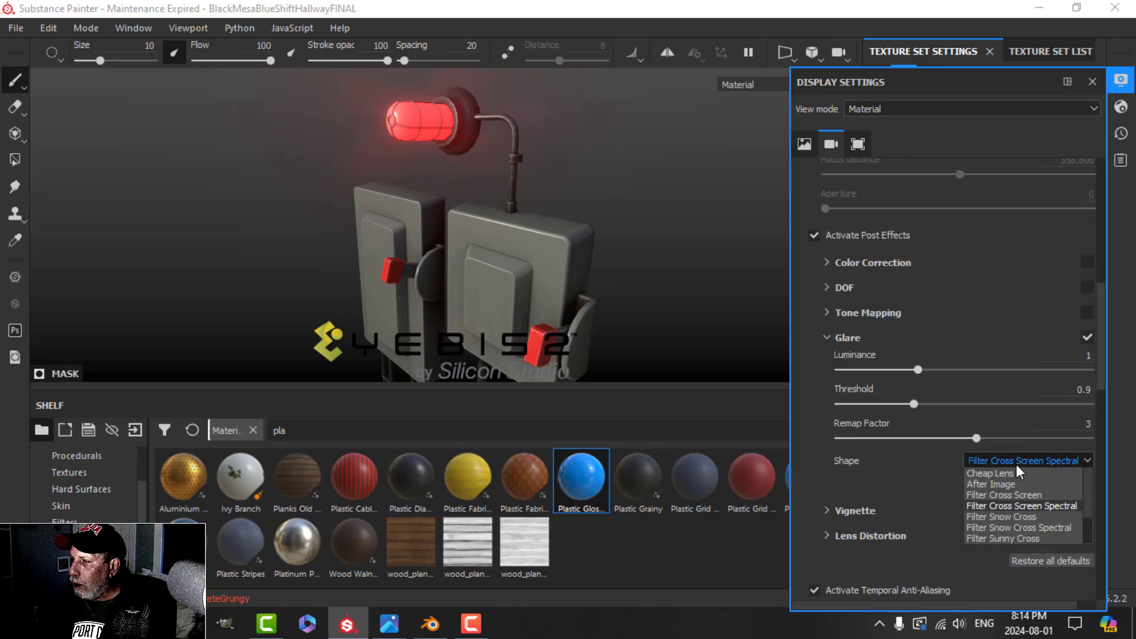
left_click(994, 472)
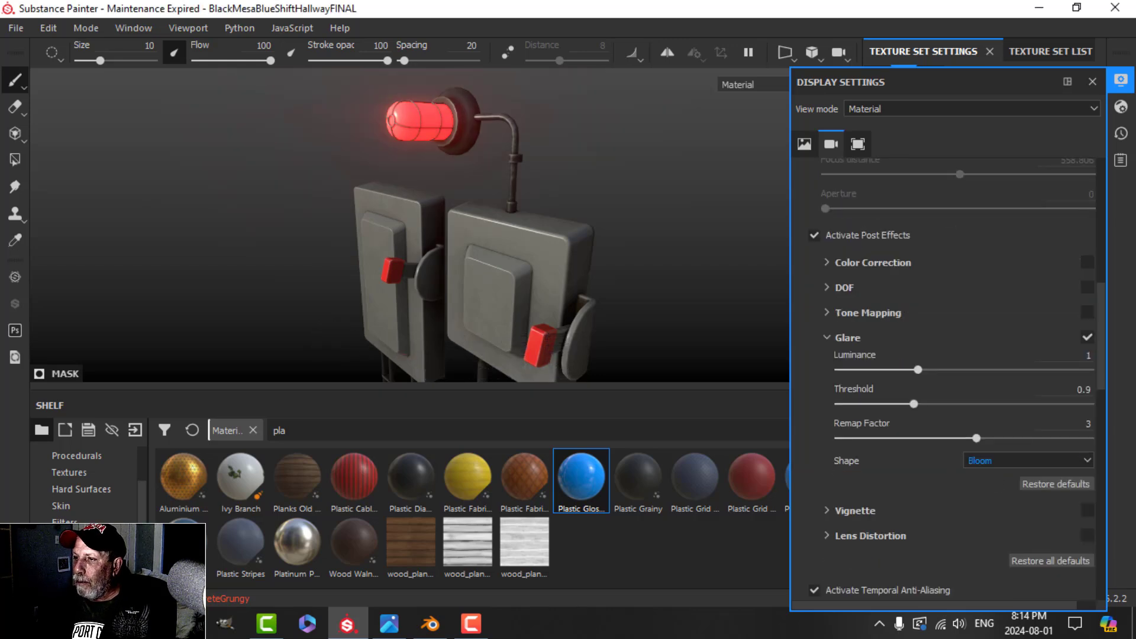
left_click_drag(548, 201, 639, 296, "alt")
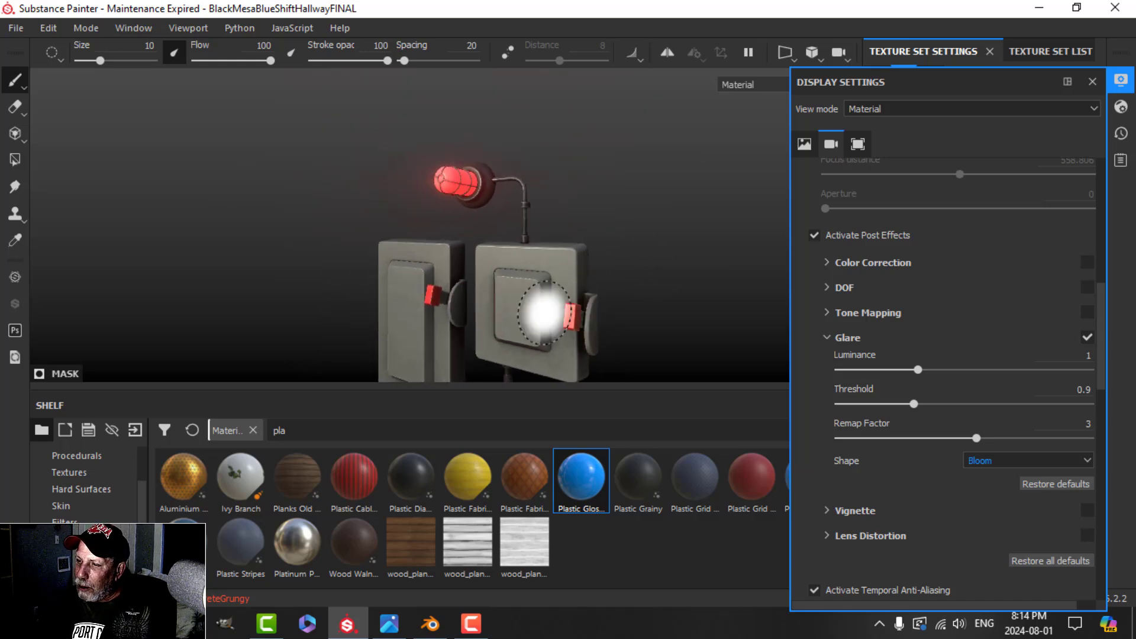
left_click(1121, 80)
Examine the glowing lamp, red handles, boxes and pipes from several angles and under different lighting.
left_click_drag(659, 240, 474, 272, "alt")
scroll(610, 256, "down", 1)
scroll(608, 255, "up", 3)
scroll(464, 261, "up", 2)
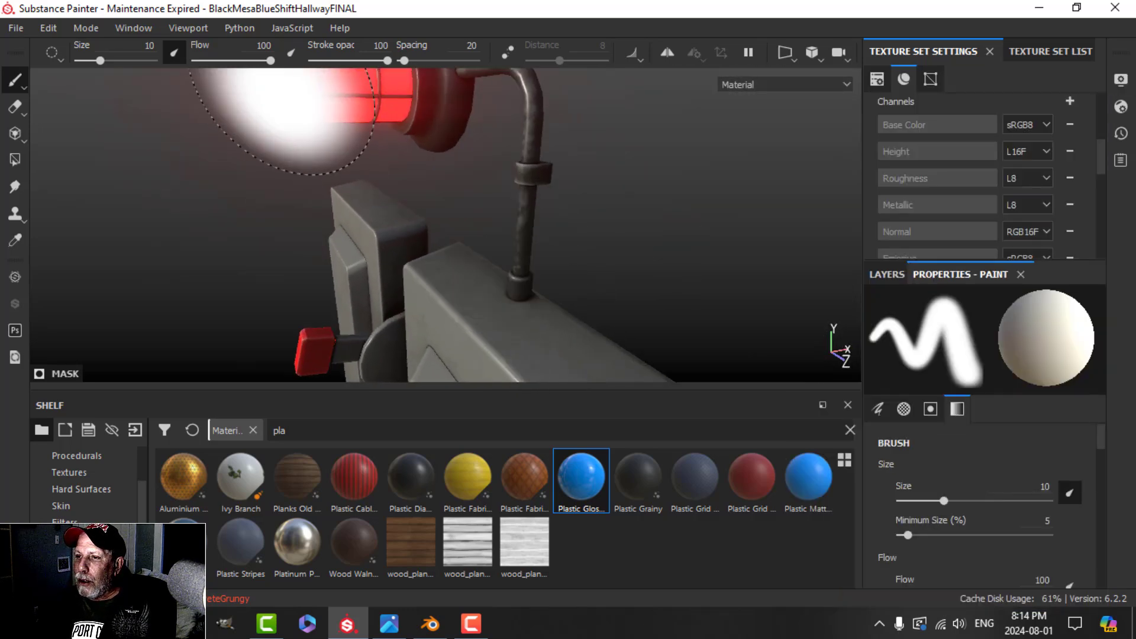
scroll(450, 107, "down", 3)
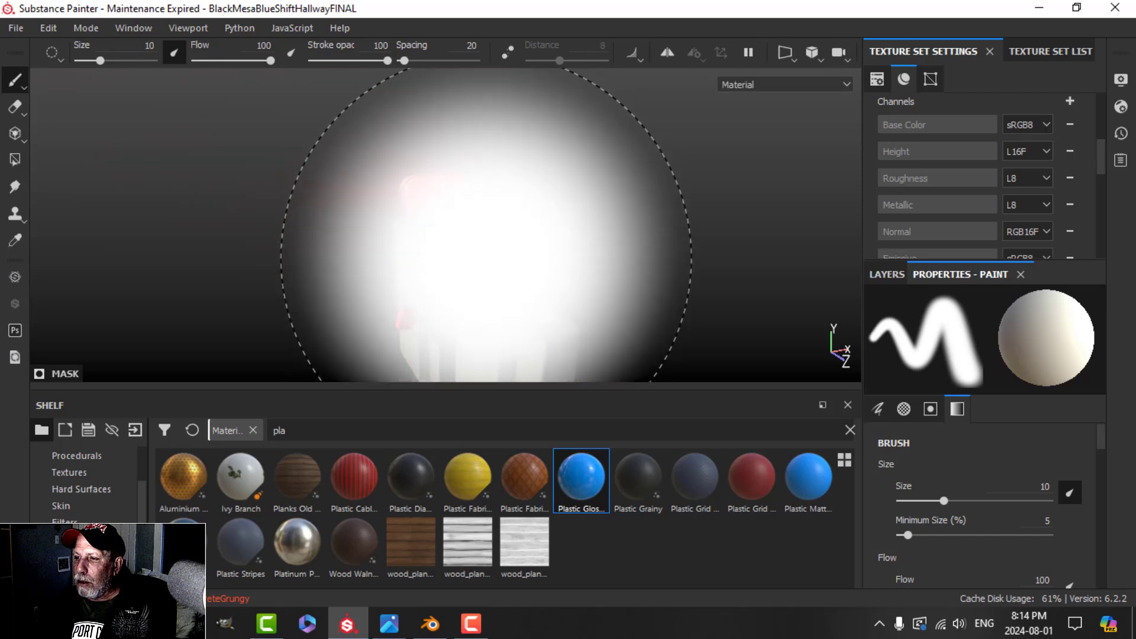
mouse_move(485, 264)
left_mouse_down("alt")
mouse_move(432, 207)
mouse_move(449, 220)
left_mouse_up("alt")
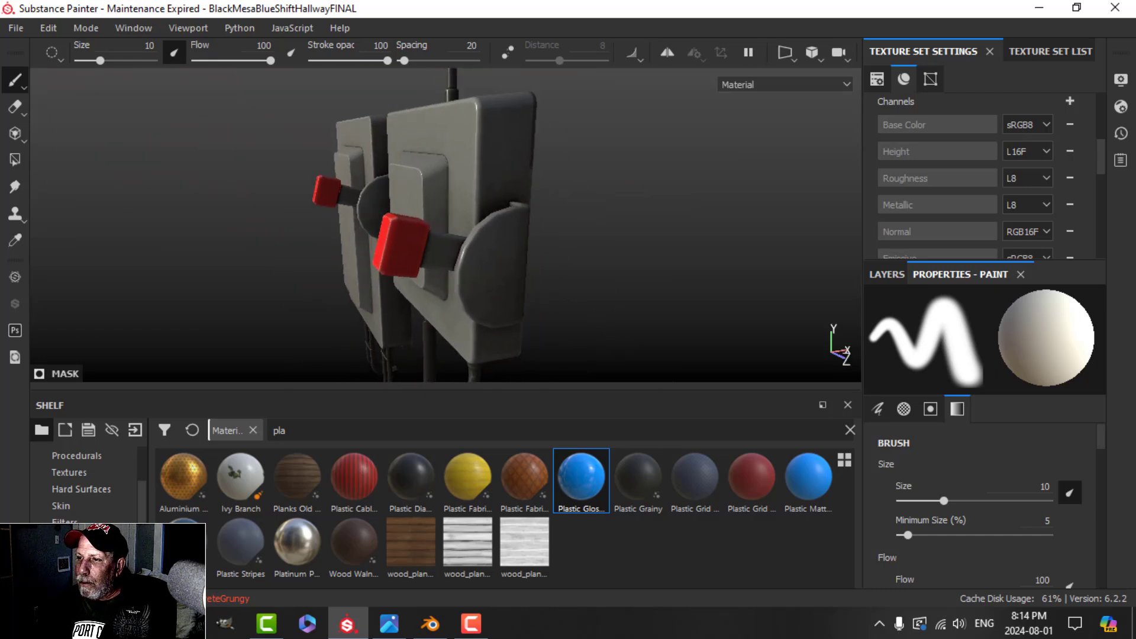
right_click_drag(638, 217, 660, 220, "shift")
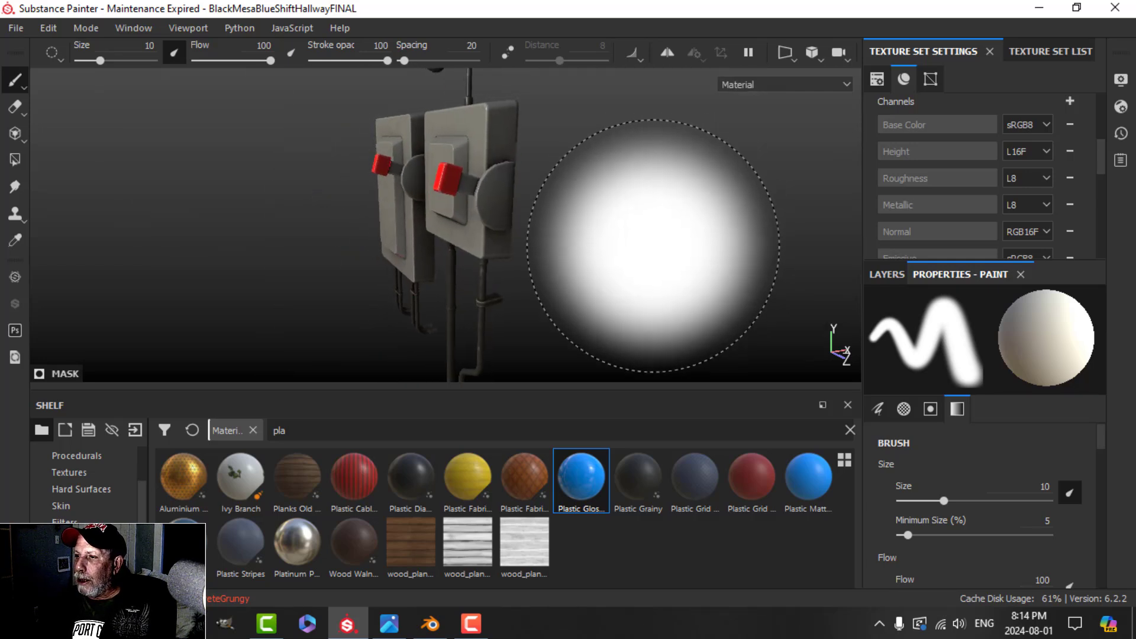
mouse_move(634, 223)
left_mouse_down("alt")
mouse_move(740, 249)
mouse_move(759, 246)
mouse_move(765, 223)
mouse_move(740, 259)
mouse_move(715, 259)
left_mouse_up("alt")
mouse_move(627, 258)
left_mouse_down("alt")
mouse_move(612, 307)
mouse_move(641, 281)
mouse_move(677, 279)
mouse_move(680, 244)
mouse_move(655, 274)
left_mouse_up("alt")
Rename the masked red glow fill layer as emissive.
left_click(882, 275)
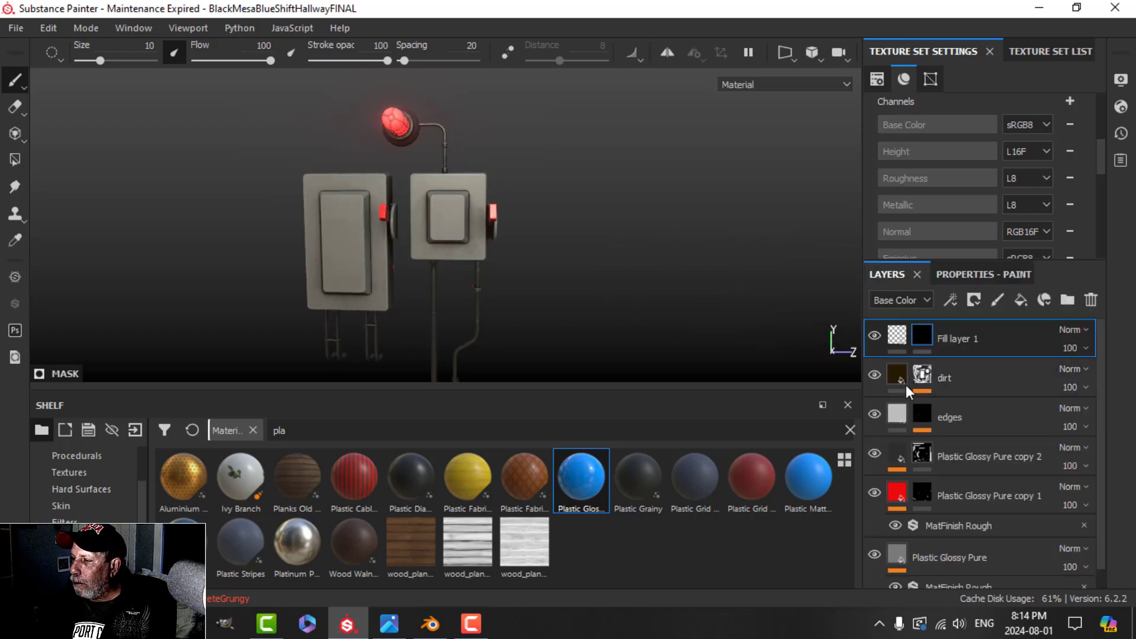
left_click(958, 344)
type("emissive")
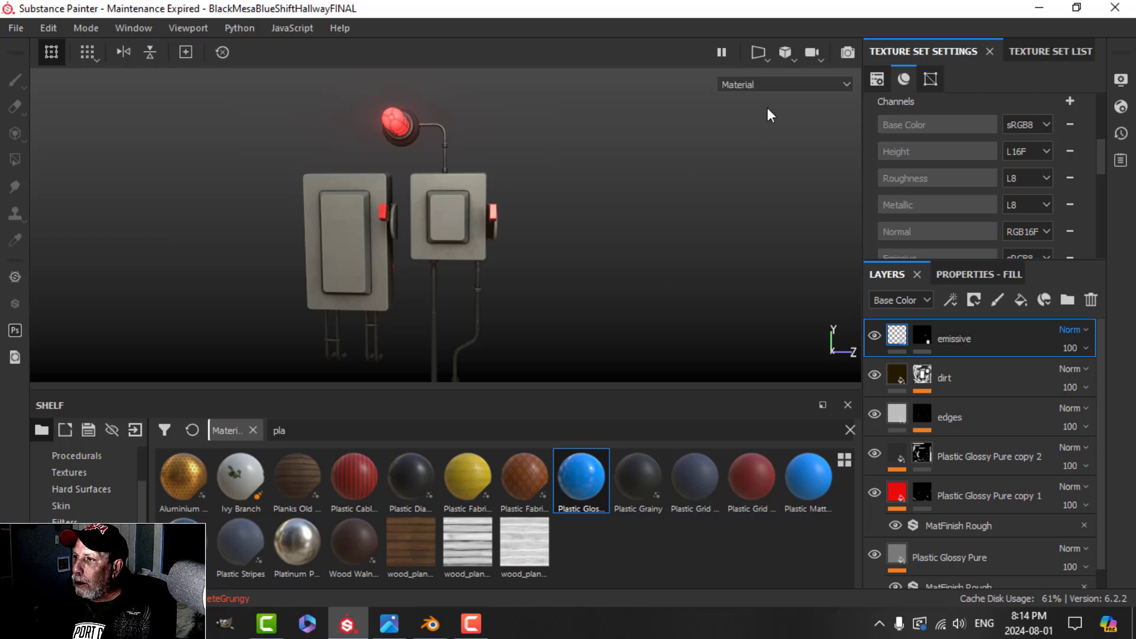
Switch the viewport to orthographic projection and frame the fronts of the two electrical boxes closely.
left_click(786, 52)
left_click(820, 97)
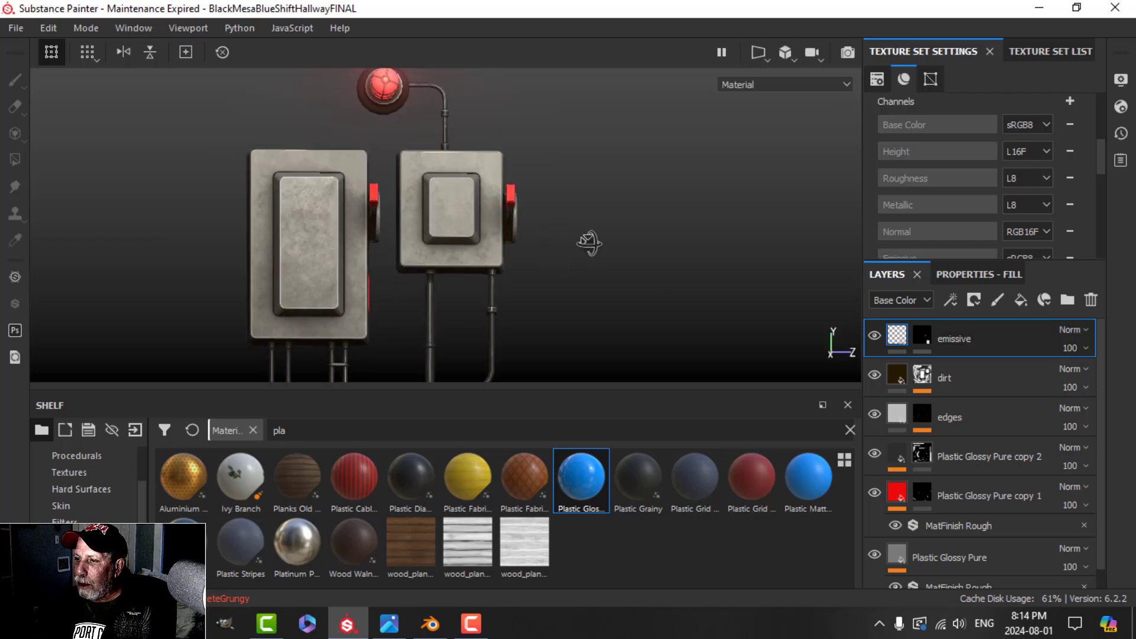
left_click_drag(589, 244, 589, 258, "alt+shift")
scroll(588, 258, "up", 2)
middle_click_drag(589, 258, 657, 226, "alt")
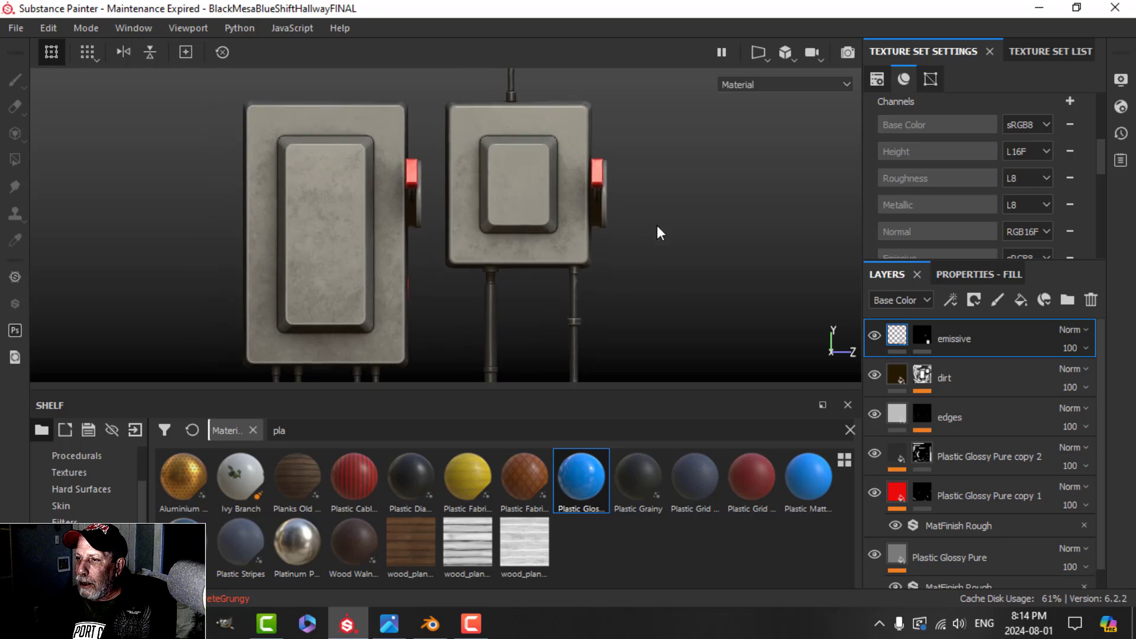
scroll(661, 228, "up", 3)
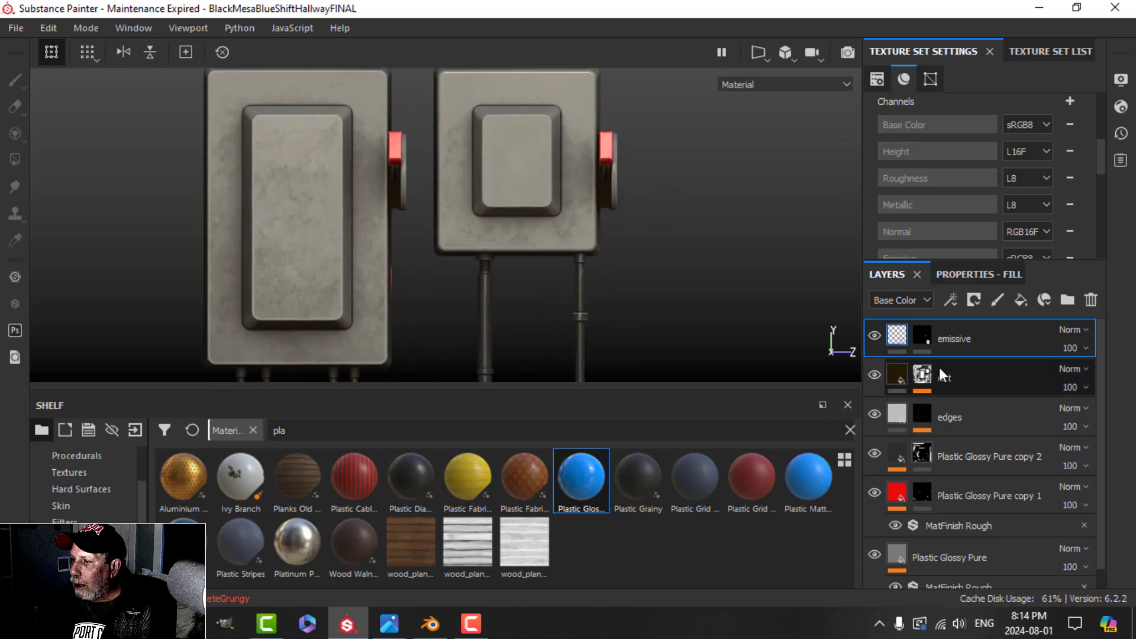
Set the Dirt Level of the dirt layer's Dirt generator to 0.3.
left_click(928, 379)
left_click(965, 411)
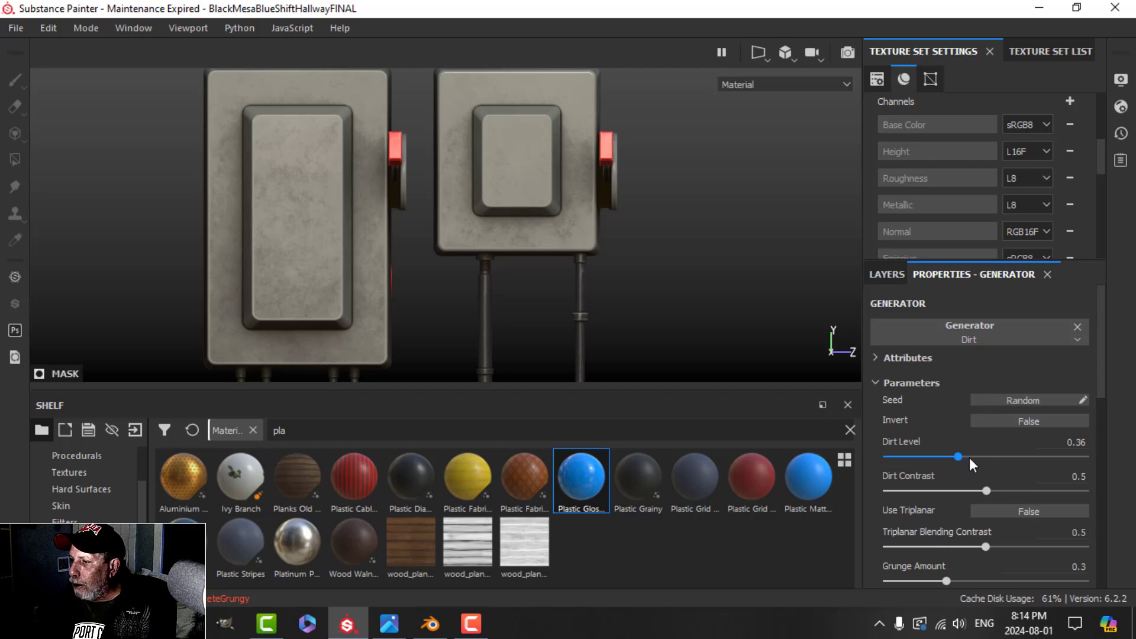
left_click_drag(957, 455, 946, 453)
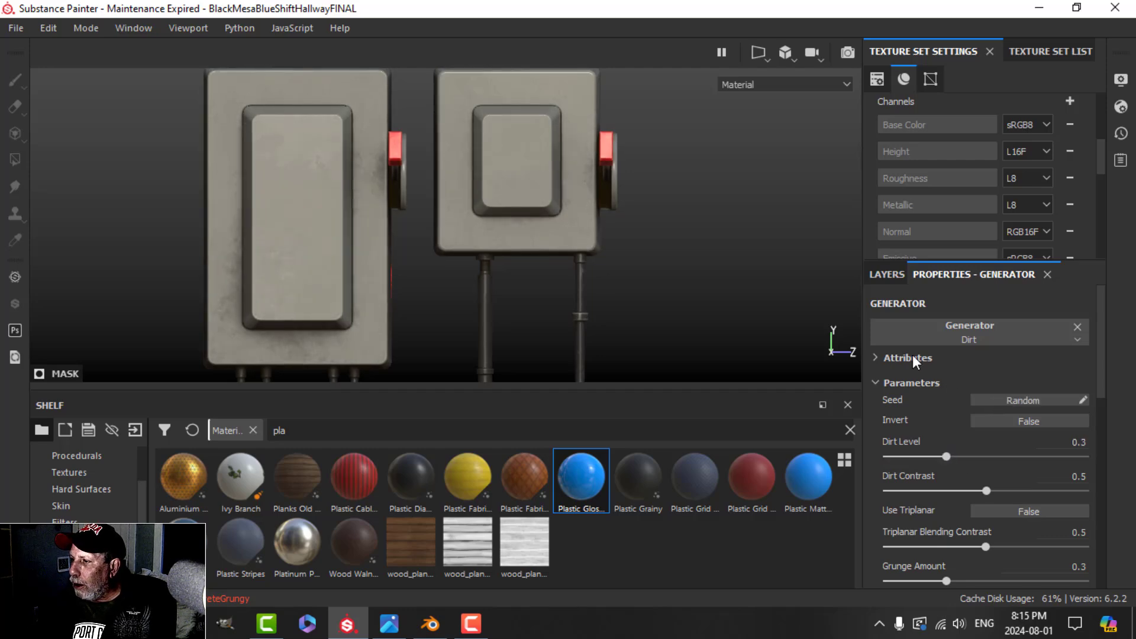
Try hand-painting dirt onto the smaller box's front through a paint effect in the dirt layer's mask.
left_click(883, 273)
left_click(950, 300)
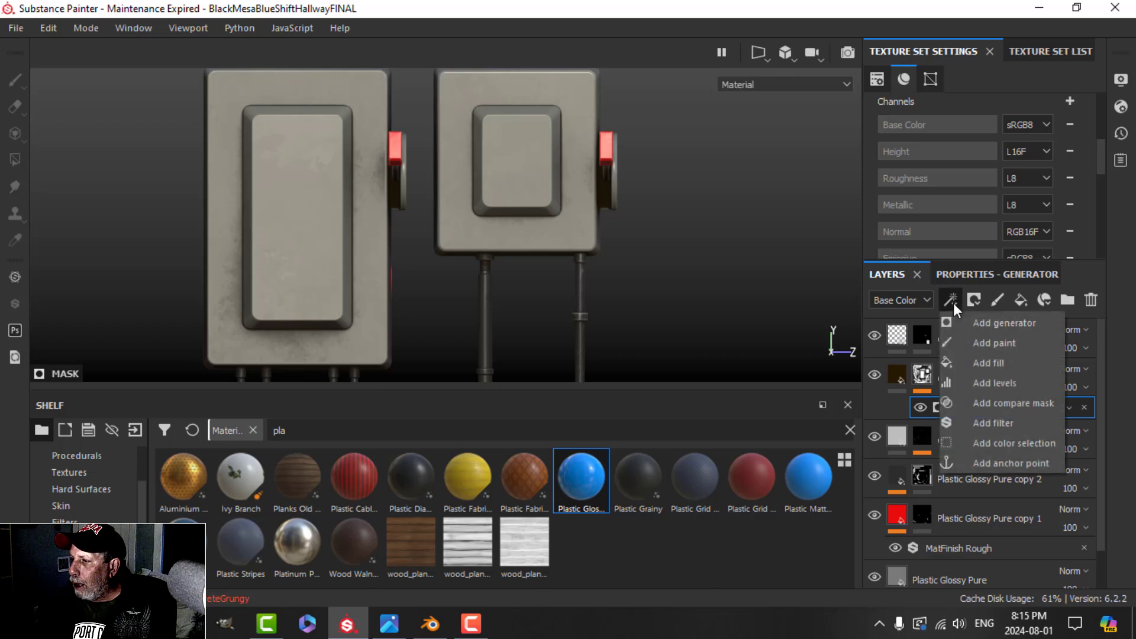
left_click(994, 343)
mouse_move(583, 261)
left_mouse_down()
mouse_move(525, 223)
mouse_move(545, 233)
left_mouse_up()
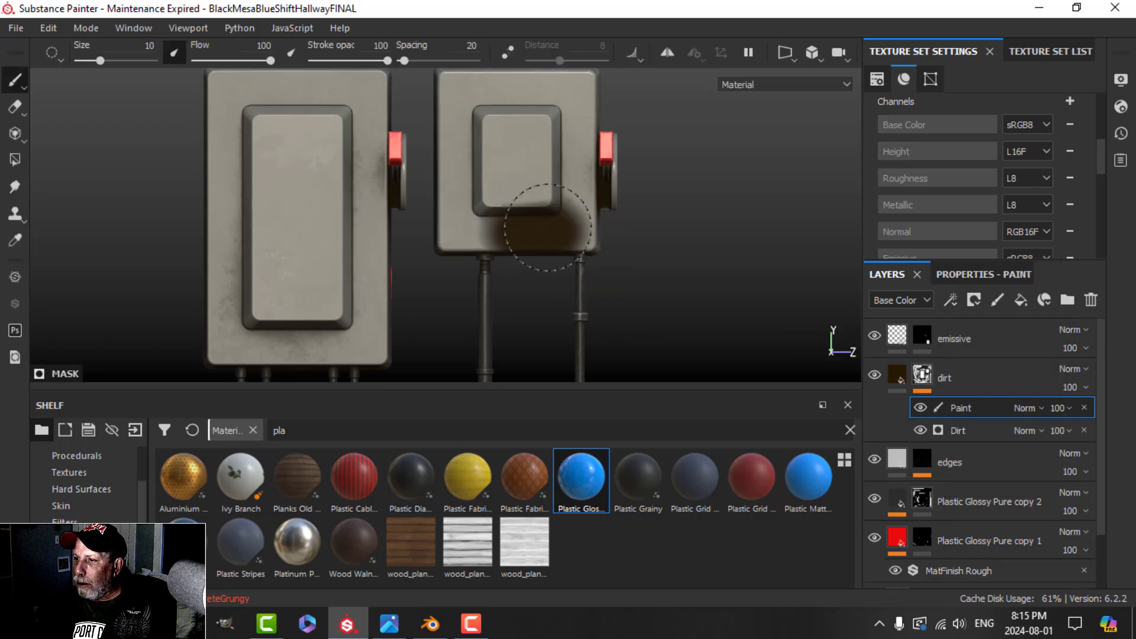
key("ctrl+z")
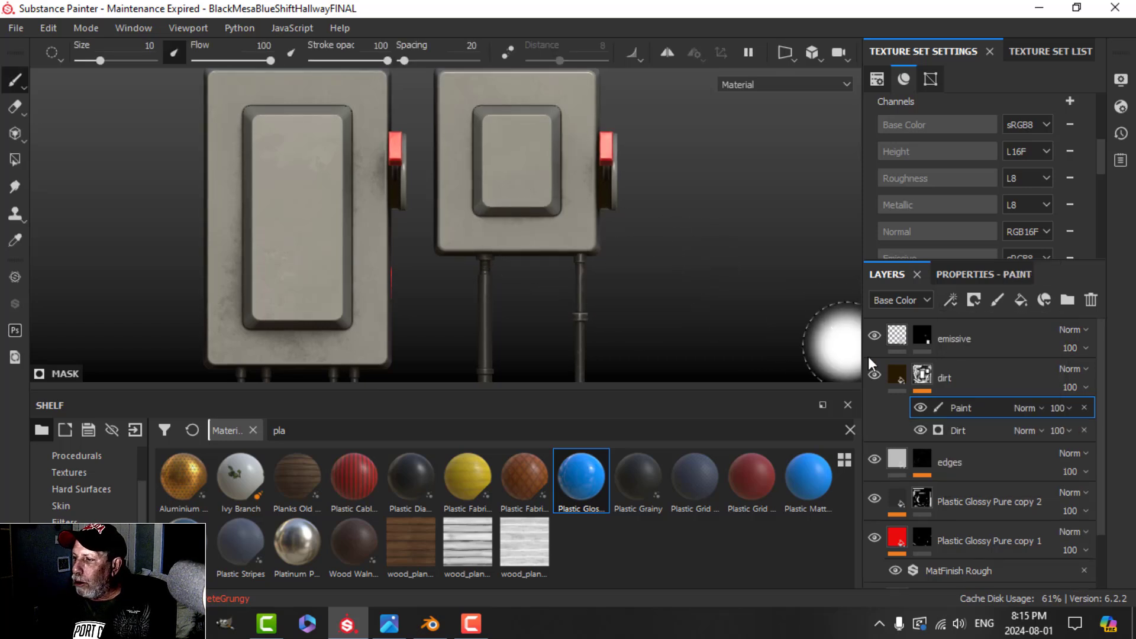
left_click(1085, 408)
left_click(932, 341)
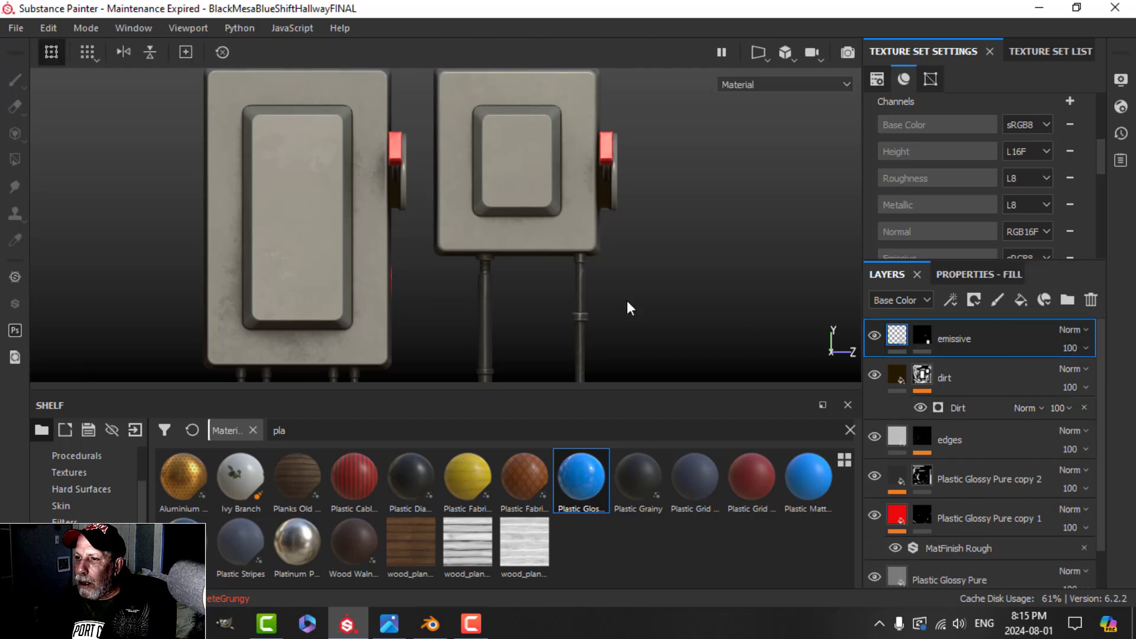
Add a paint layer above the emissive layer and limit its brush to the color and height channels.
left_click(997, 300)
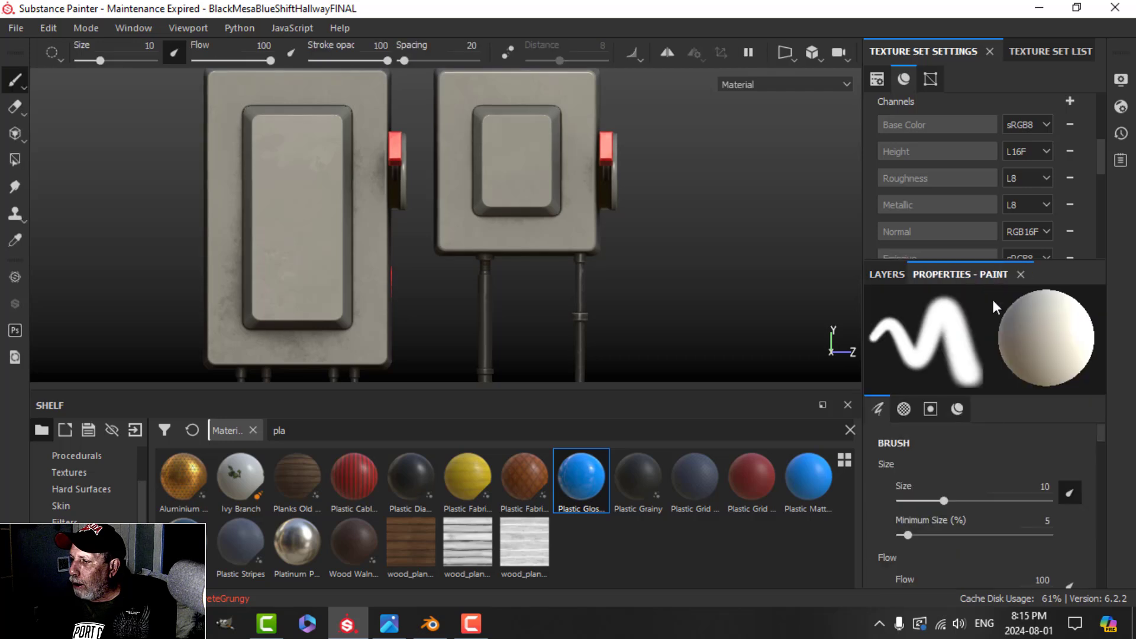
scroll(968, 503, "down", 12)
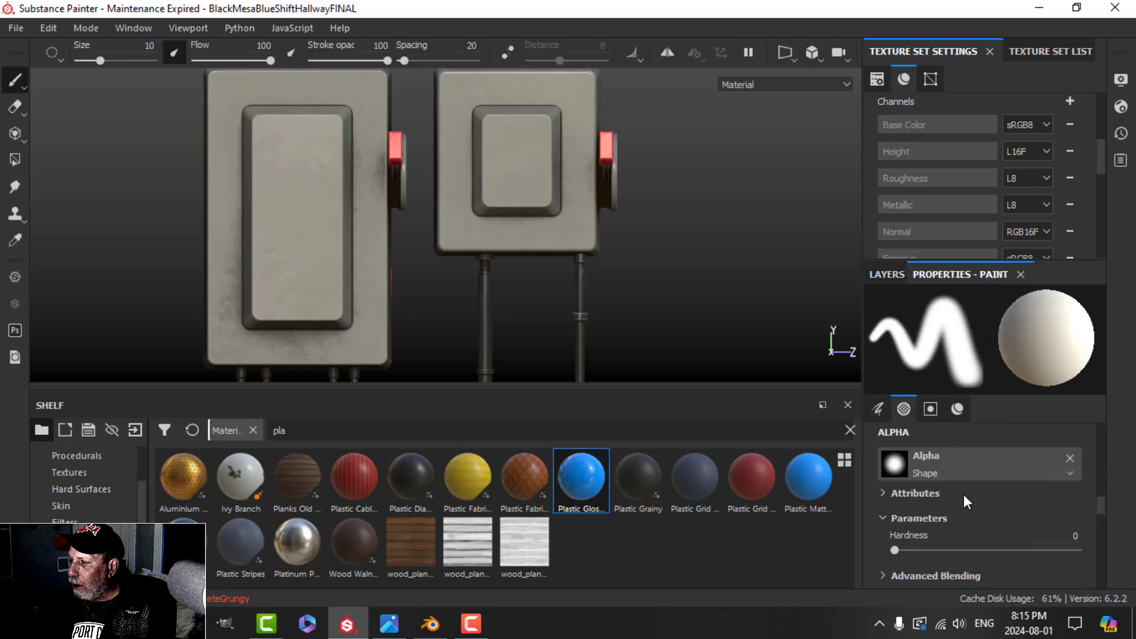
scroll(960, 492, "down", 3)
left_click(903, 429, "alt")
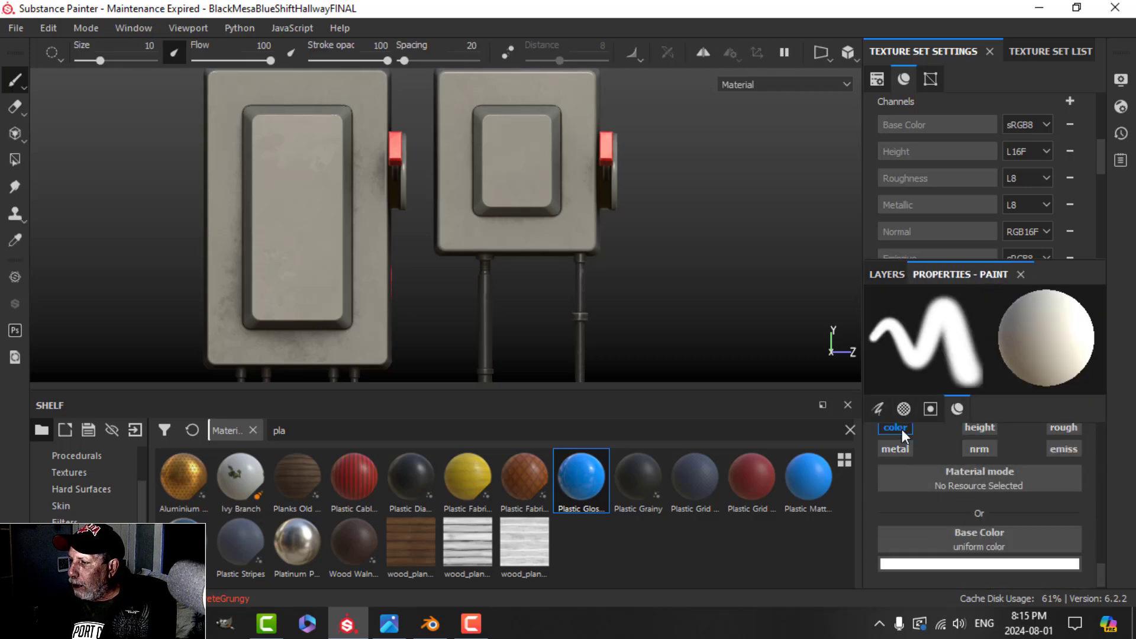
left_click(973, 432)
Set the paint brush's base color to a very dark grey and its height to 0.3901.
scroll(978, 520, "down", 1)
left_click(969, 516)
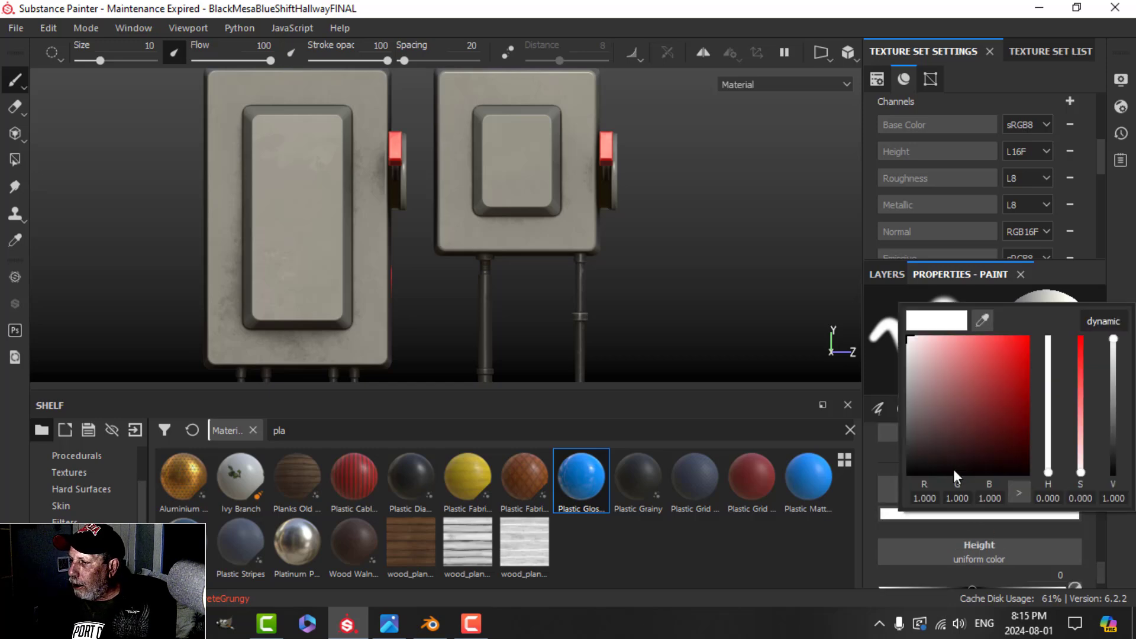
left_click(925, 452)
left_click_drag(924, 454, 898, 456)
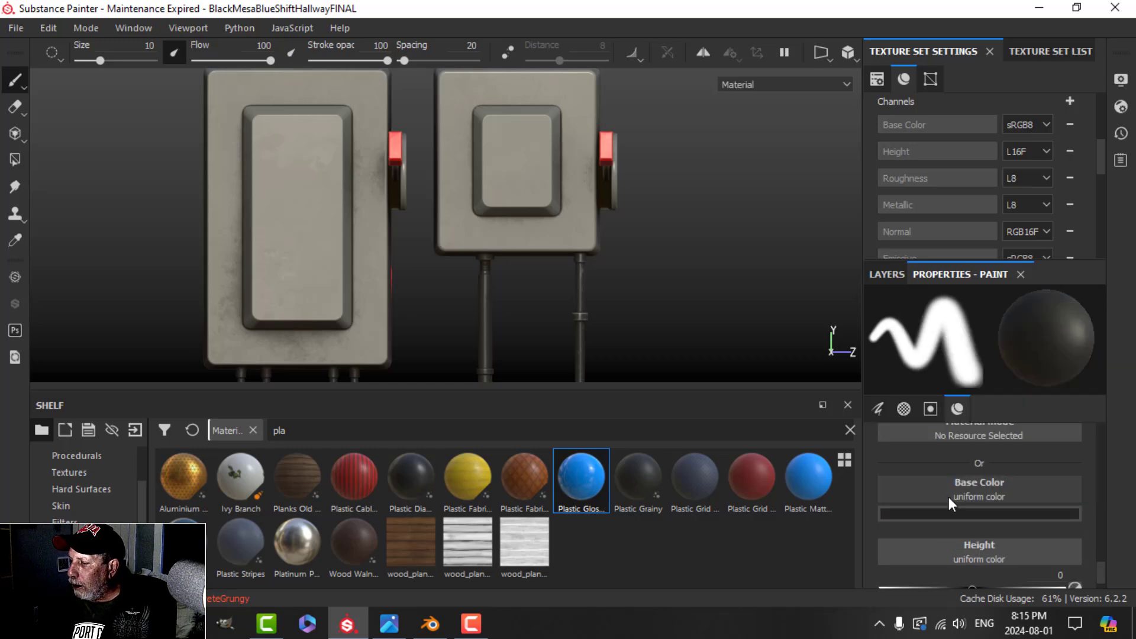
scroll(948, 510, "down", 1)
left_click_drag(974, 563, 1009, 561)
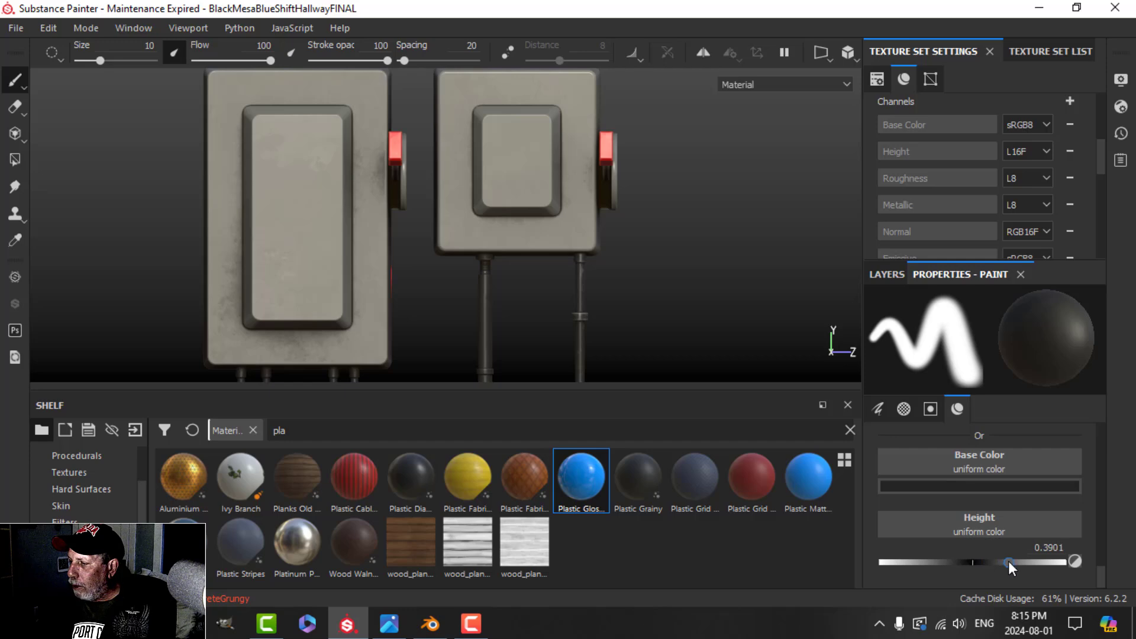
Search the shelf's alphas for "bolt" and load the cross-head bolt alpha onto the brush.
scroll(66, 485, "up", 2)
left_click(66, 489)
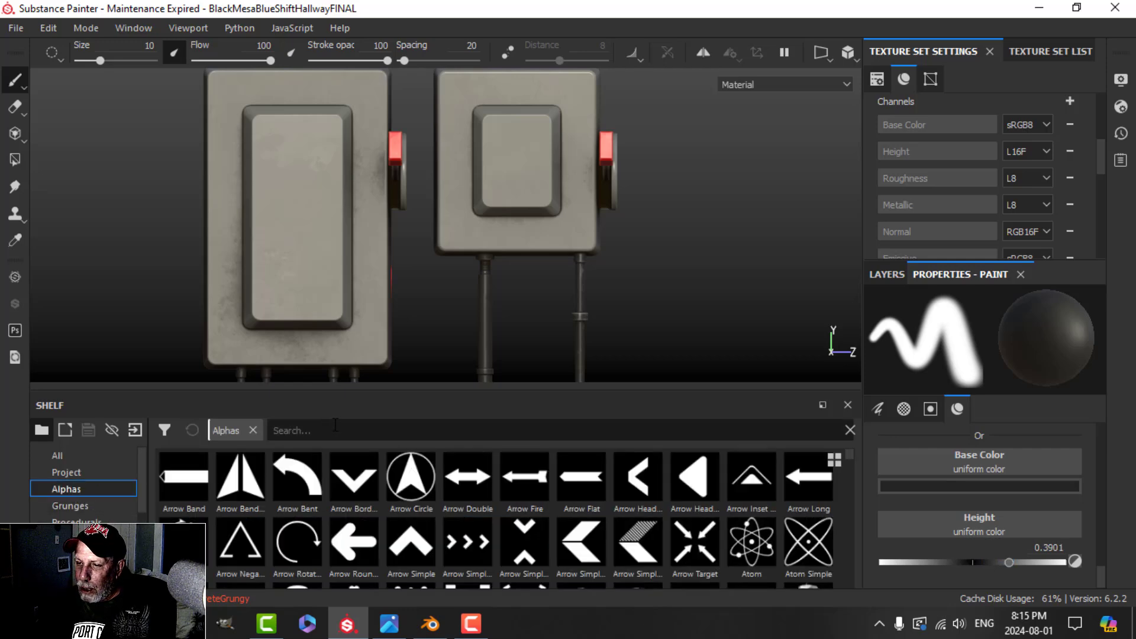
left_click(336, 427)
type("bolt")
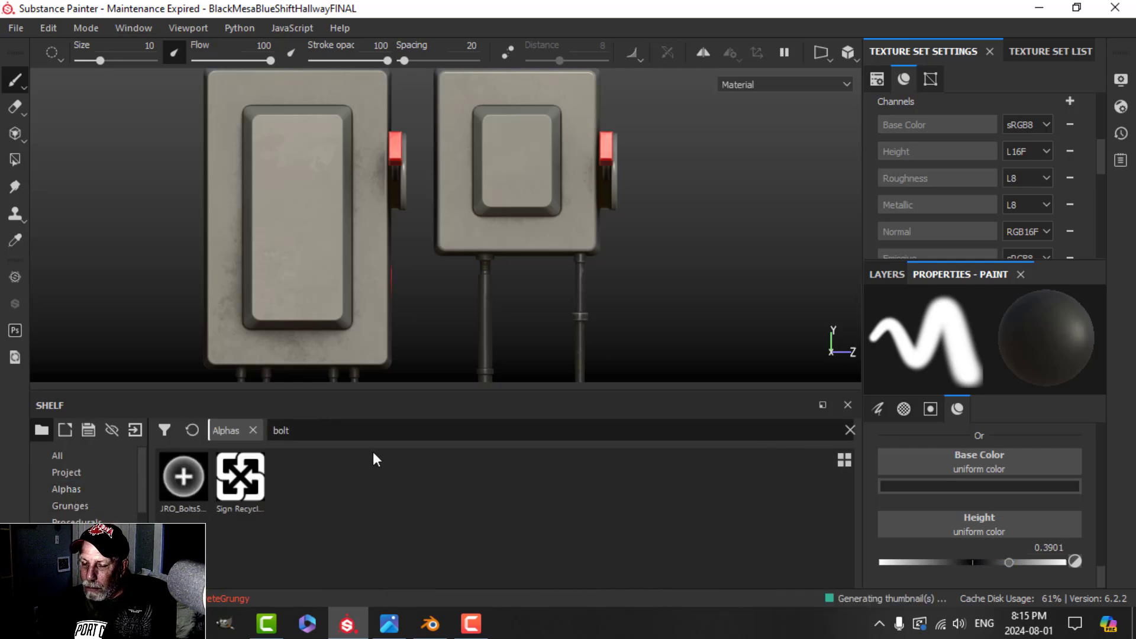
left_click(185, 481)
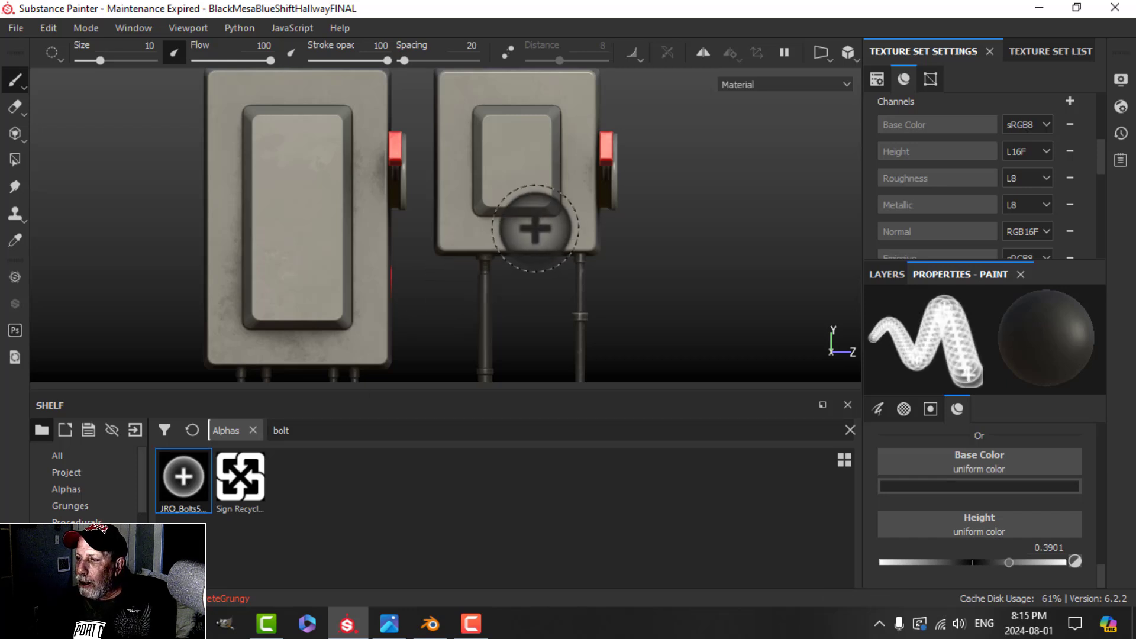
Reduce the brush size to 1.29 and try stamping a bolt in the smaller box's upper-left corner.
scroll(527, 237, "up", 4)
scroll(521, 205, "down", 3)
middle_click_drag(519, 197, 520, 296, "alt")
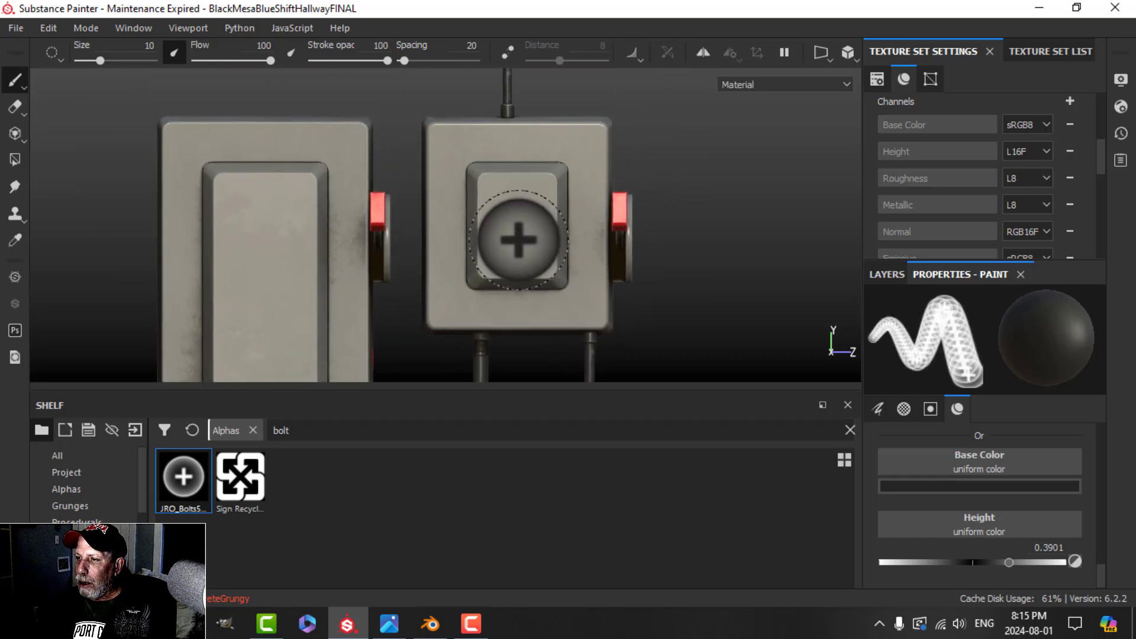
right_click_drag(518, 221, 461, 221, "ctrl")
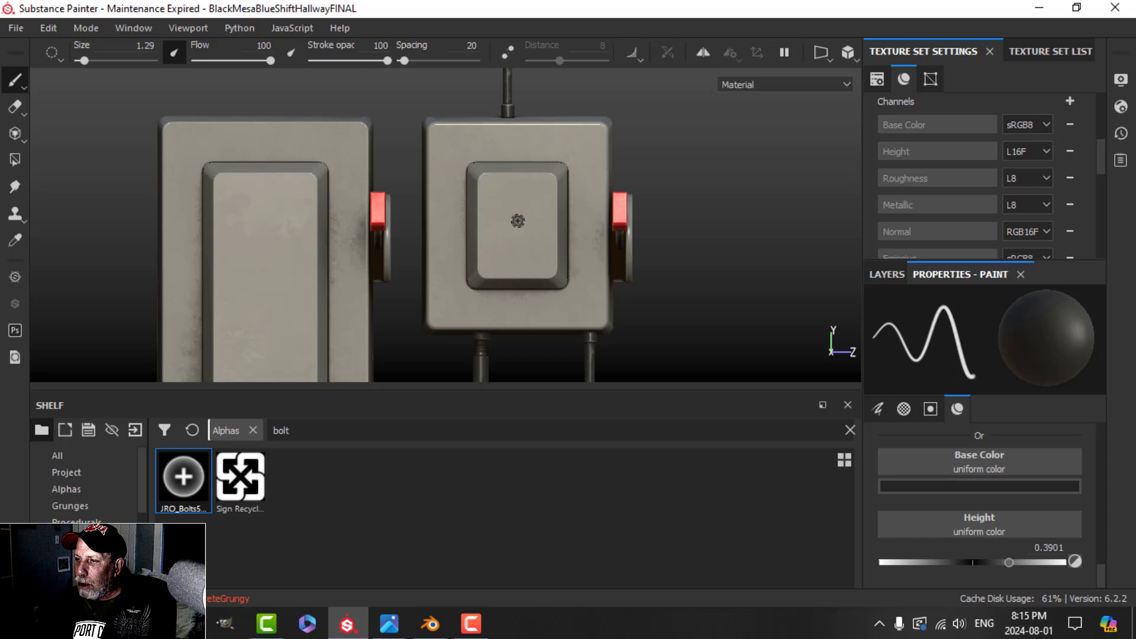
scroll(481, 195, "up", 1)
middle_click_drag(470, 167, 473, 203, "alt")
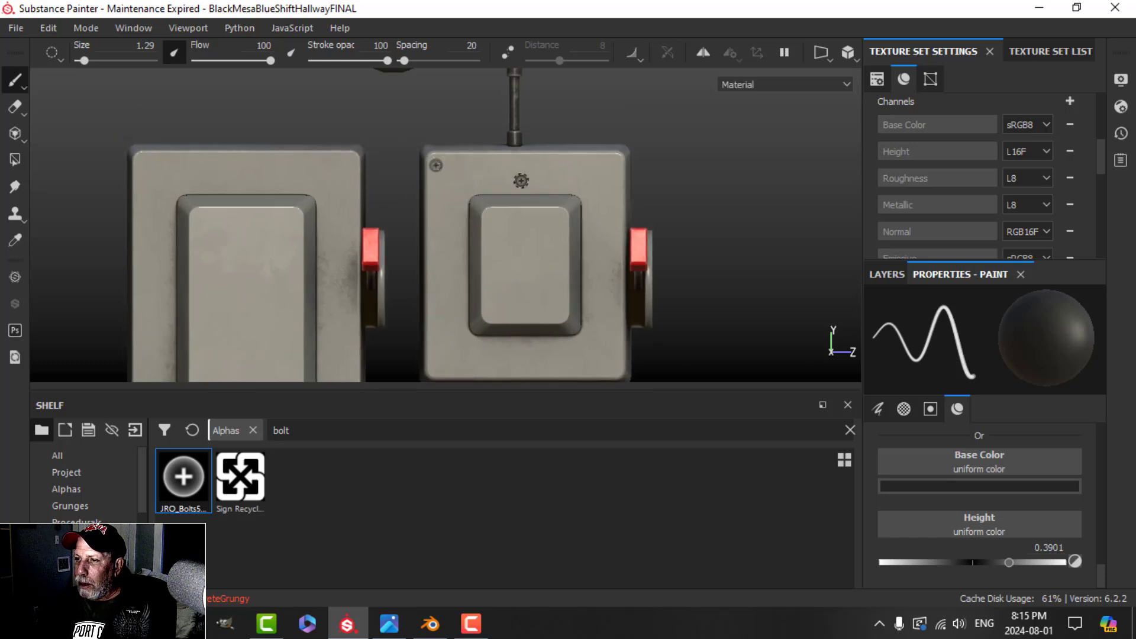
scroll(497, 222, "up", 2)
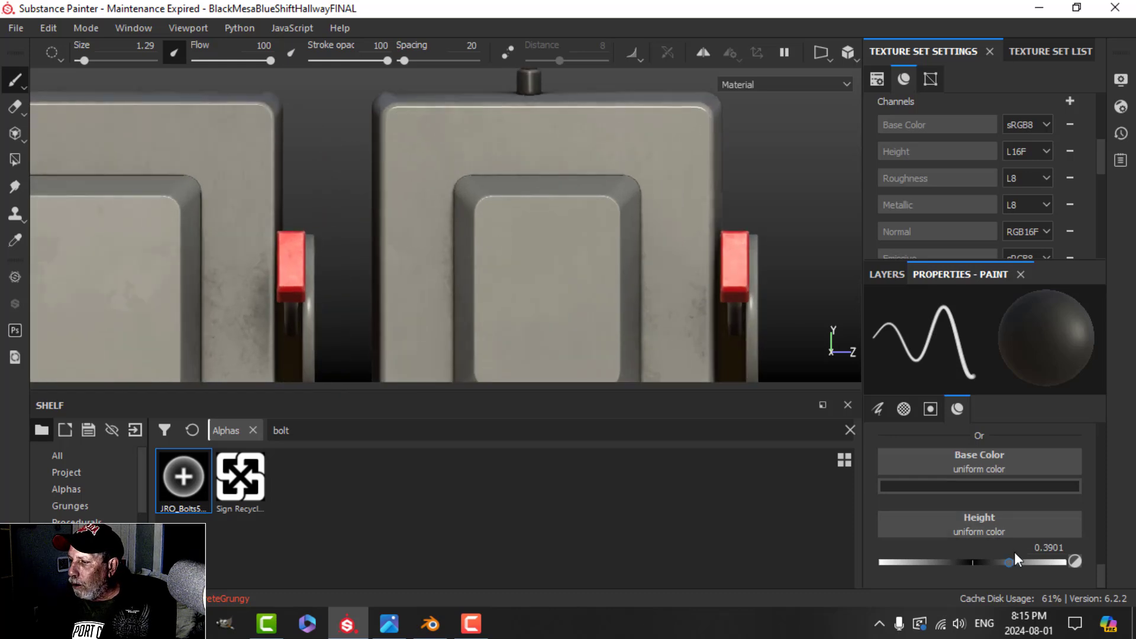
Set the brush height to -0.4260 and size to 0.88, and stamp bolts in the smaller box's four corners.
left_click(403, 125)
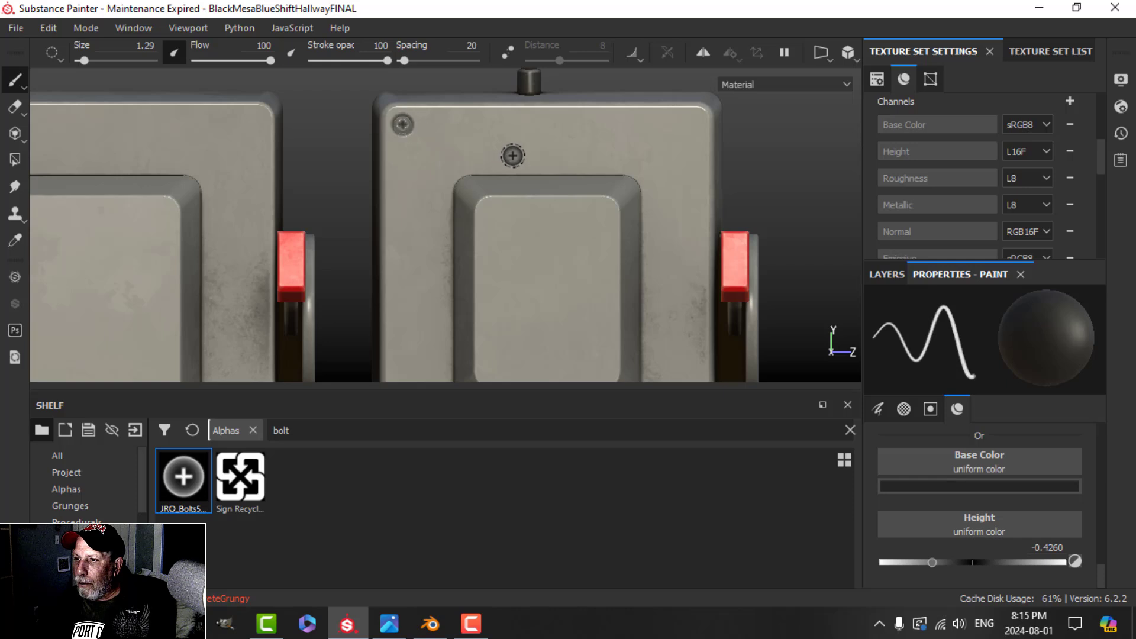
key("ctrl+z")
key("bracketleft")
key("bracketleft")
key("bracketleft")
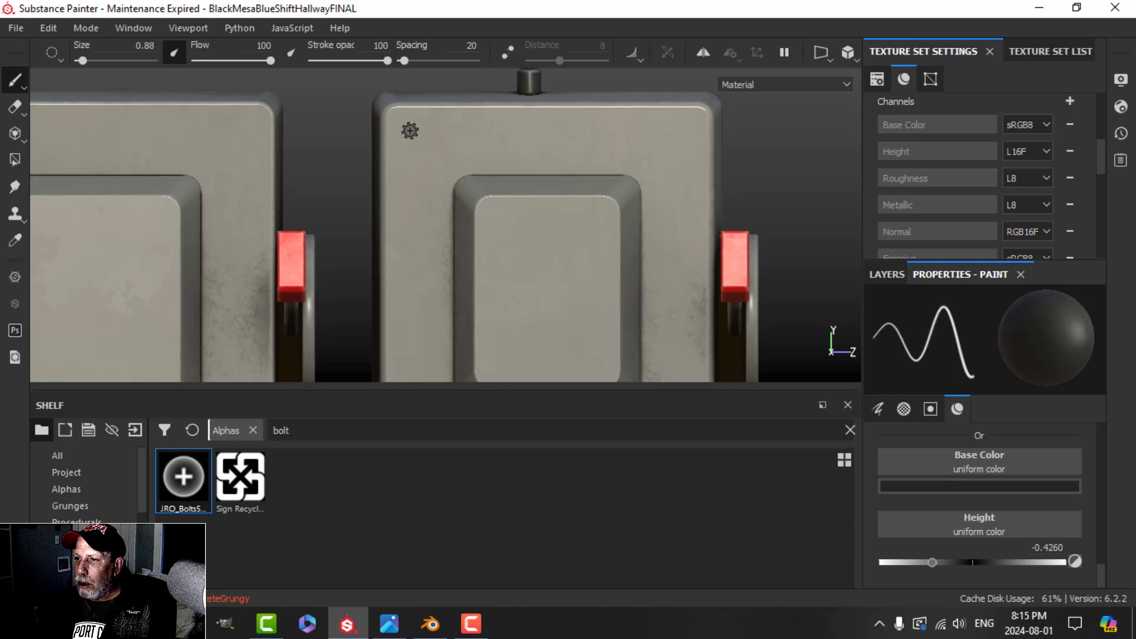
left_click(398, 120)
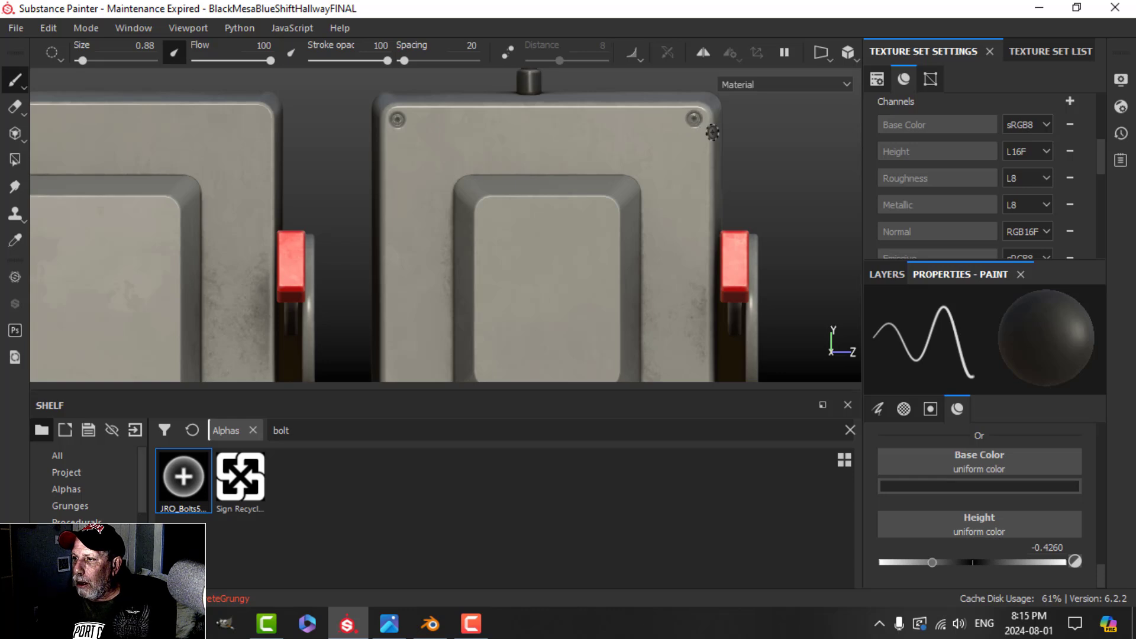
scroll(634, 218, "down", 3)
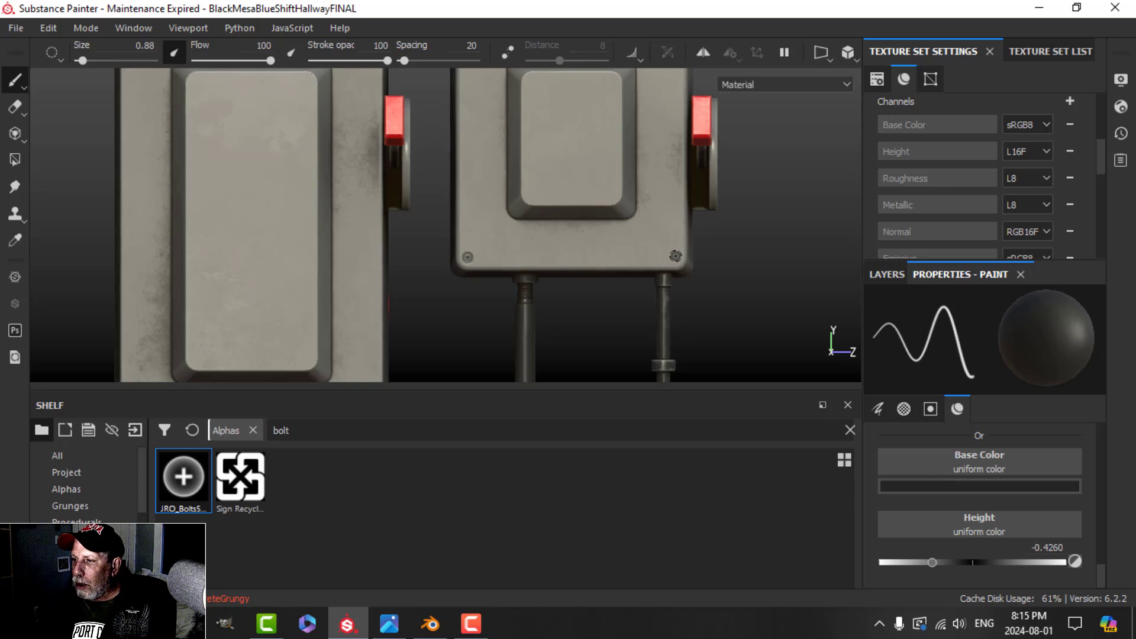
Stamp the same bolts in the four front corners of the larger electrical box.
scroll(632, 294, "down", 3)
middle_click_drag(536, 305, 634, 223, "alt")
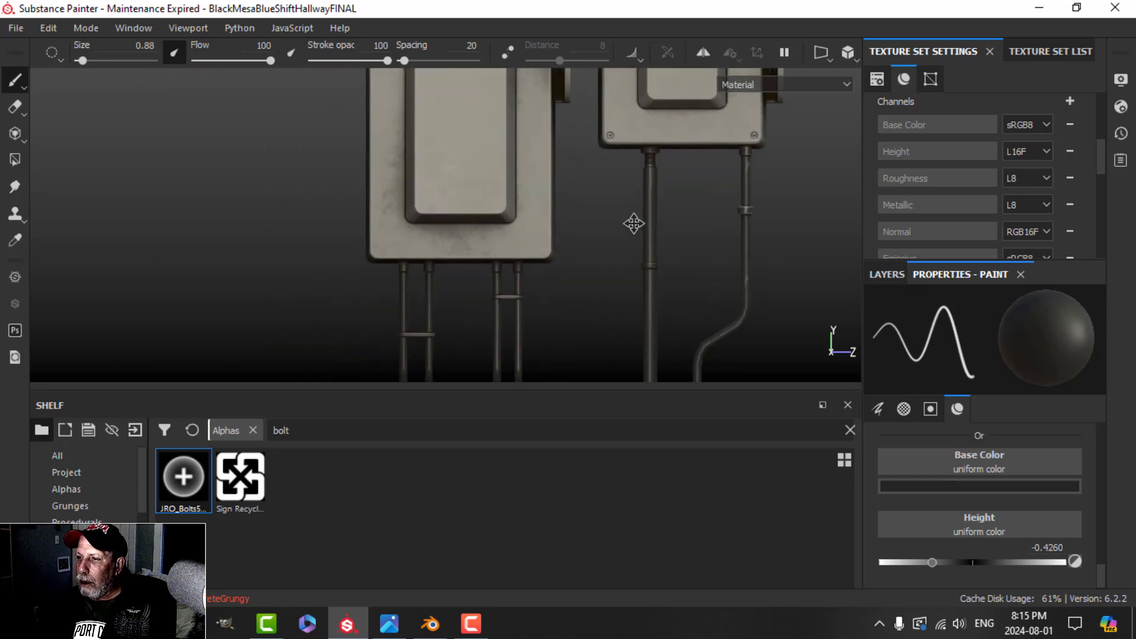
scroll(539, 258, "up", 3)
middle_click_drag(501, 294, 568, 274, "alt")
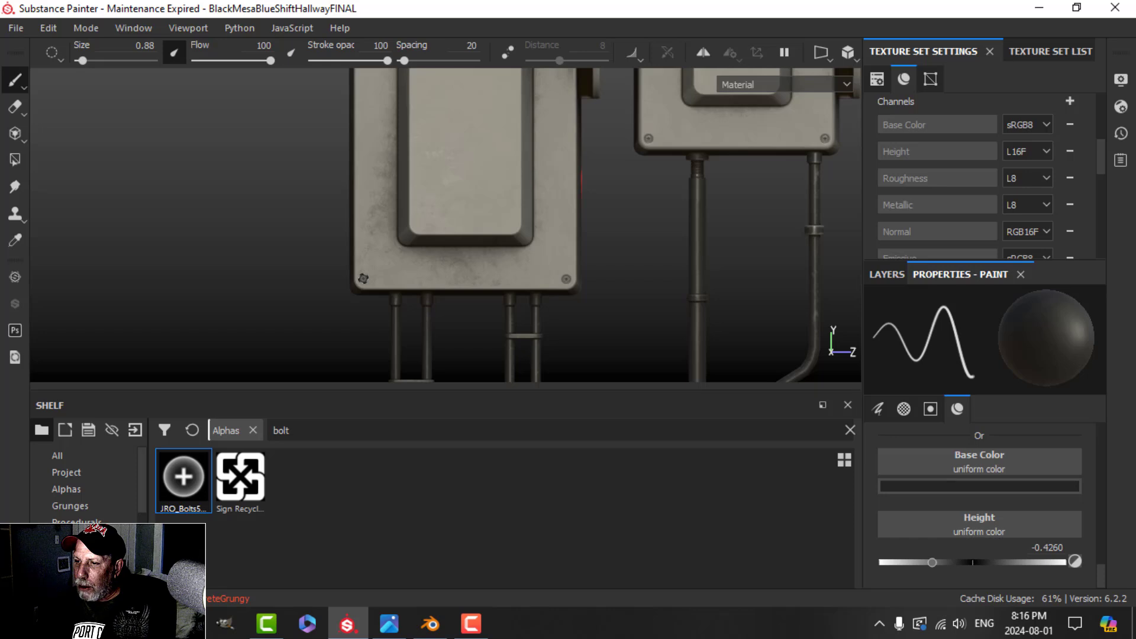
left_click_drag(461, 202, 388, 142, "alt")
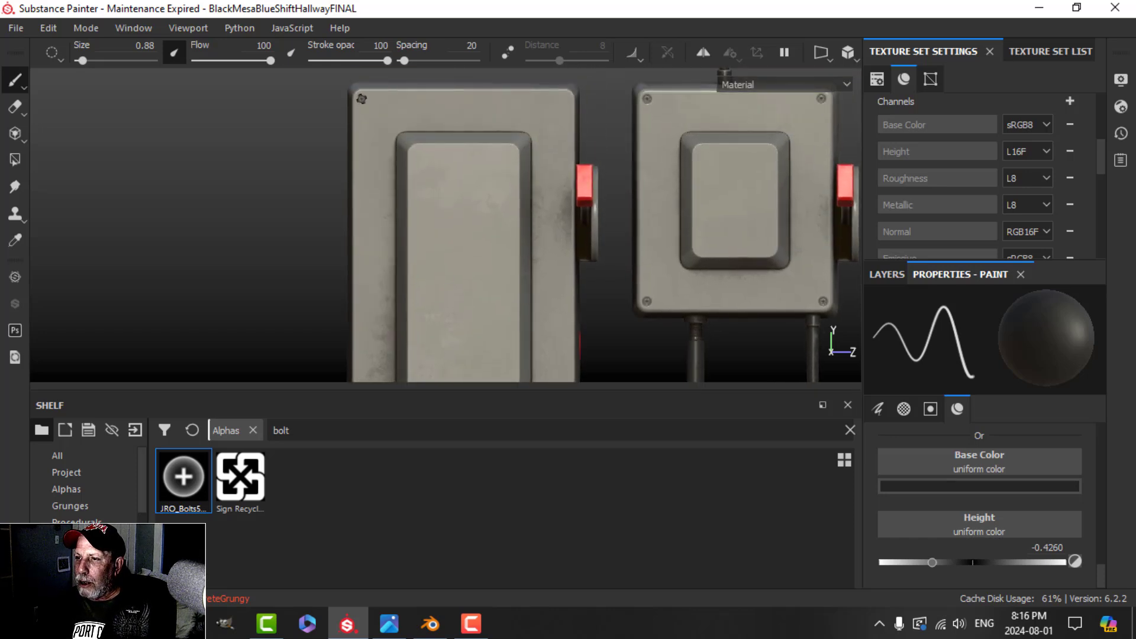
left_click(362, 99)
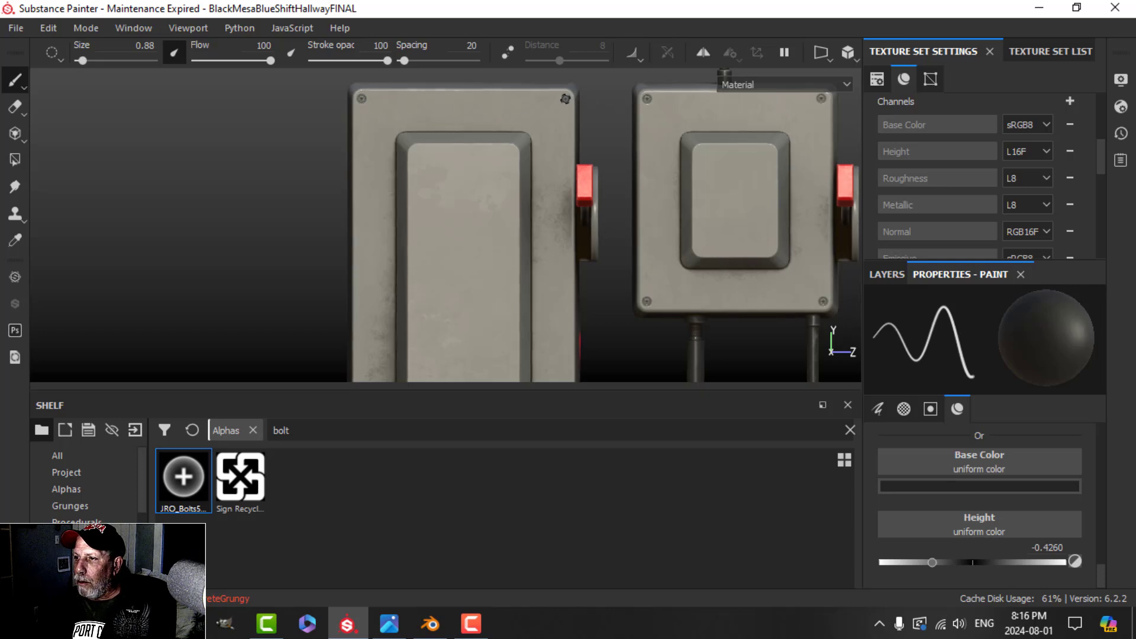
left_click(564, 98)
Examine the caged red lamp, its pipe and the bolted box fronts from several angles.
scroll(603, 140, "down", 2)
middle_click_drag(652, 175, 586, 261, "alt")
left_click_drag(586, 261, 497, 207, "alt")
middle_click_drag(623, 166, 586, 207, "alt")
scroll(573, 198, "up", 4)
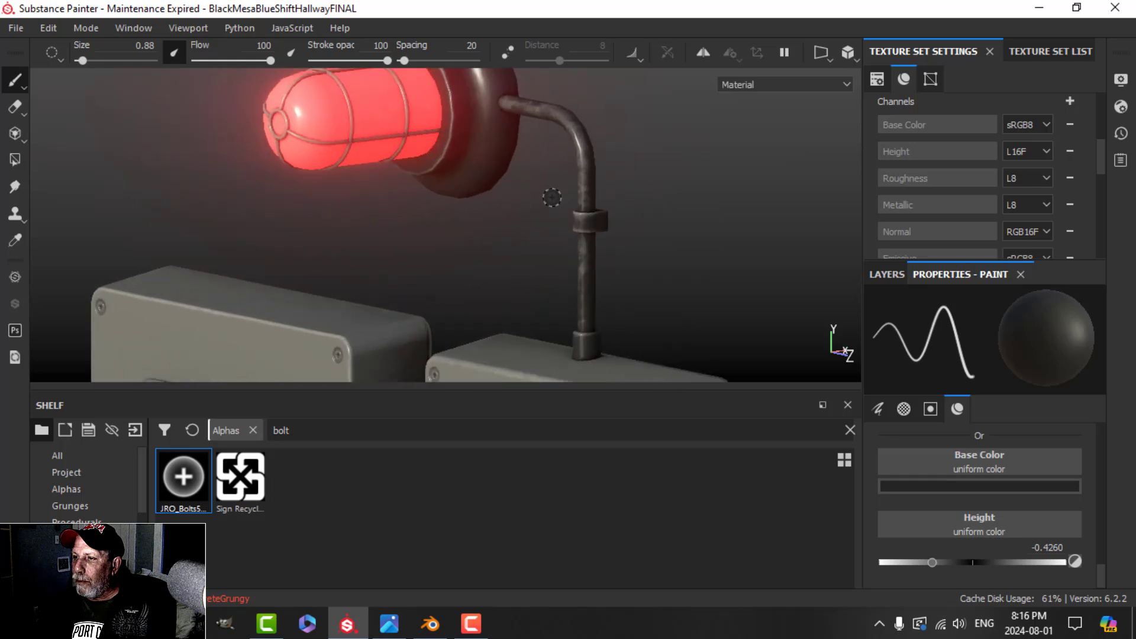
left_click_drag(552, 198, 490, 196, "alt")
middle_click_drag(492, 110, 500, 274, "alt")
mouse_move(500, 274)
left_mouse_down("alt")
mouse_move(515, 243)
mouse_move(497, 220)
mouse_move(495, 248)
left_mouse_up("alt")
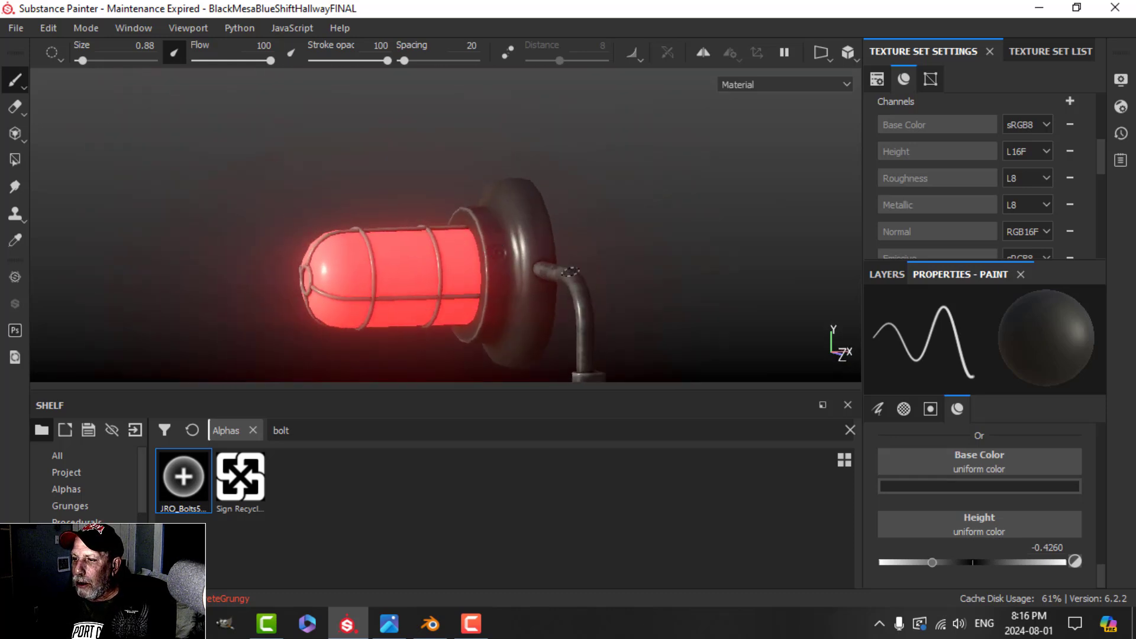
middle_click_drag(569, 272, 583, 177, "alt")
left_click_drag(583, 177, 470, 211, "alt")
left_click_drag(506, 211, 515, 248, "alt")
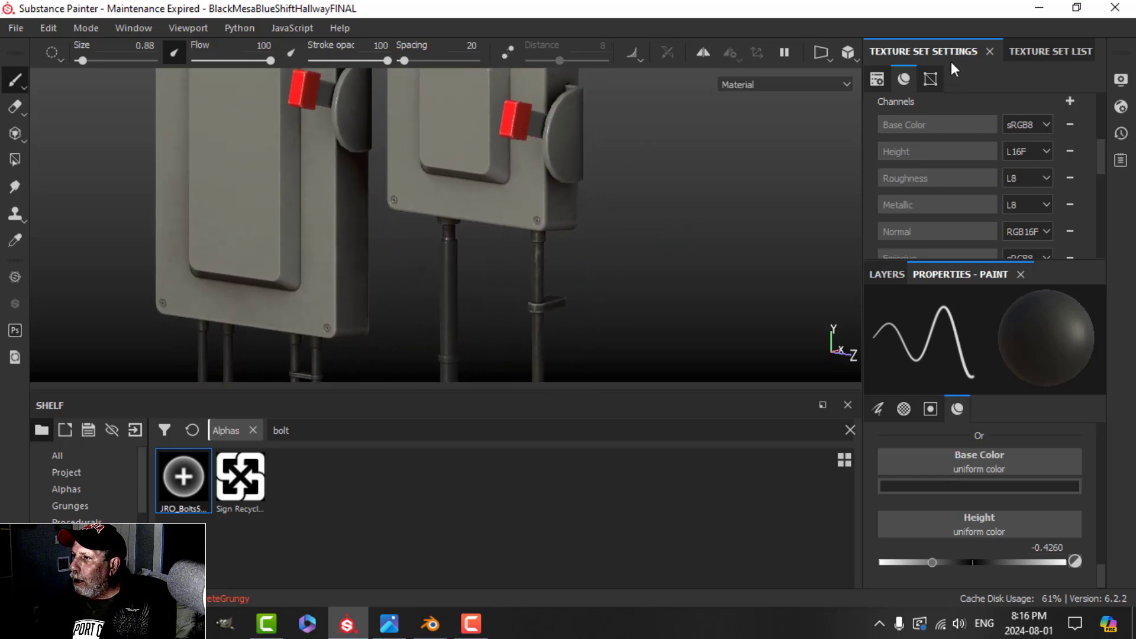
Set the Electrical texture set's size to 2048 and check the smaller box's bolts up close.
left_click(1016, 48)
left_click(935, 51)
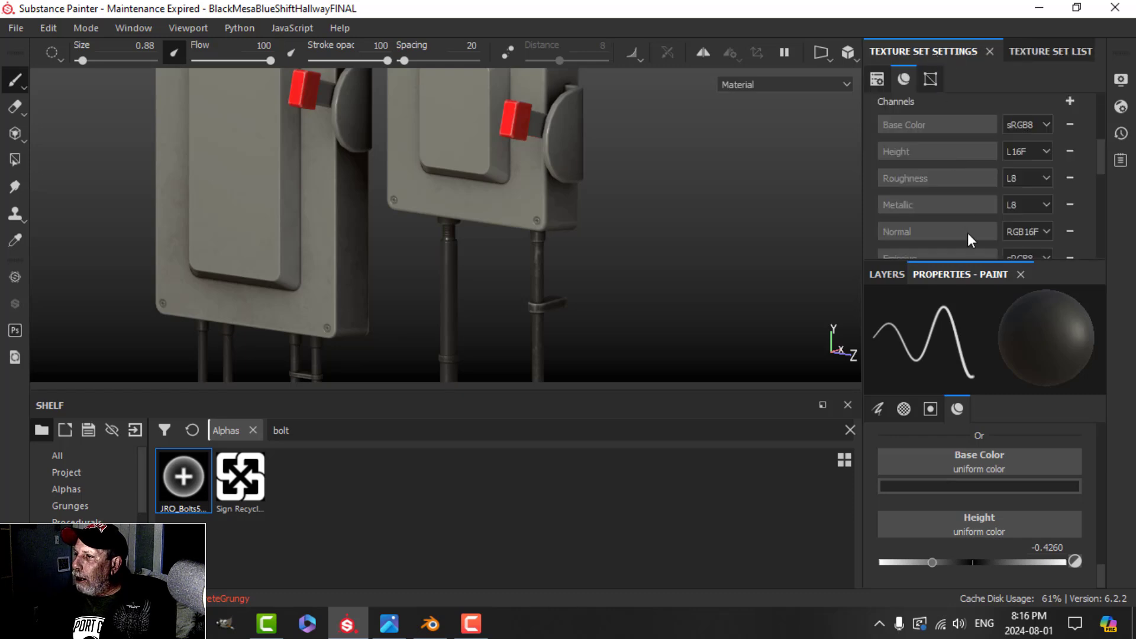
scroll(968, 233, "up", 3)
left_click(971, 214)
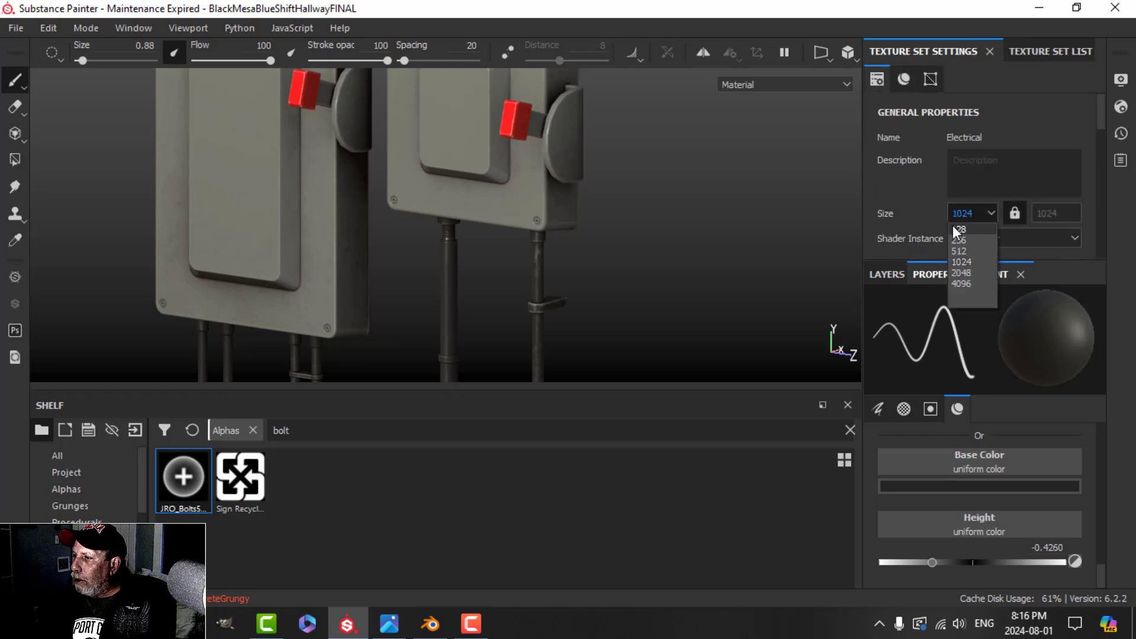
left_click(965, 273)
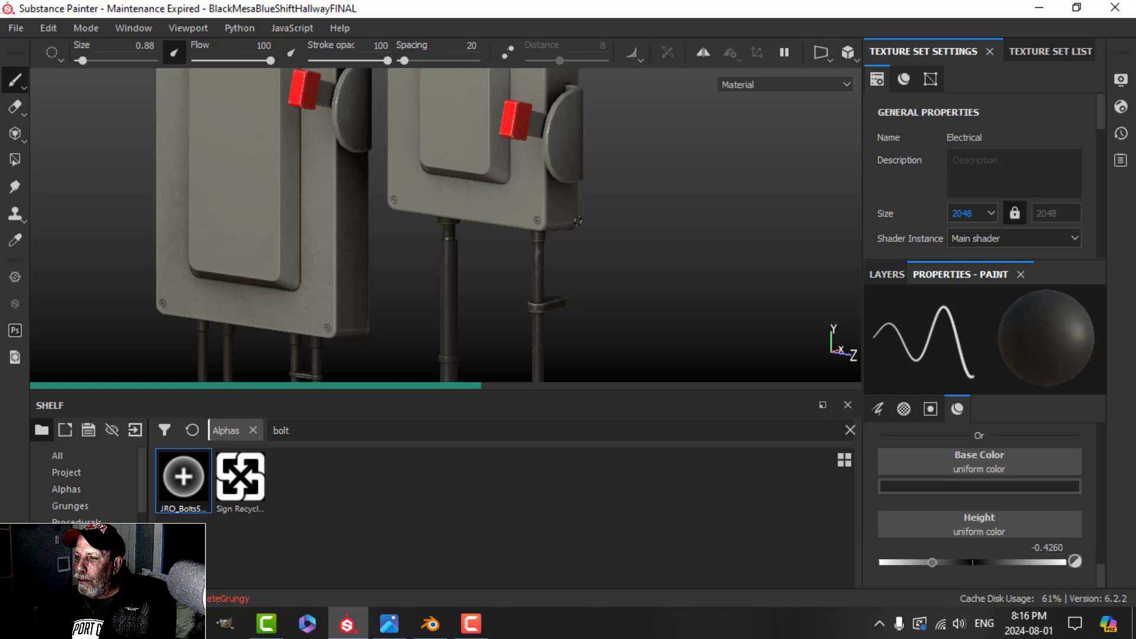
scroll(578, 222, "up", 4)
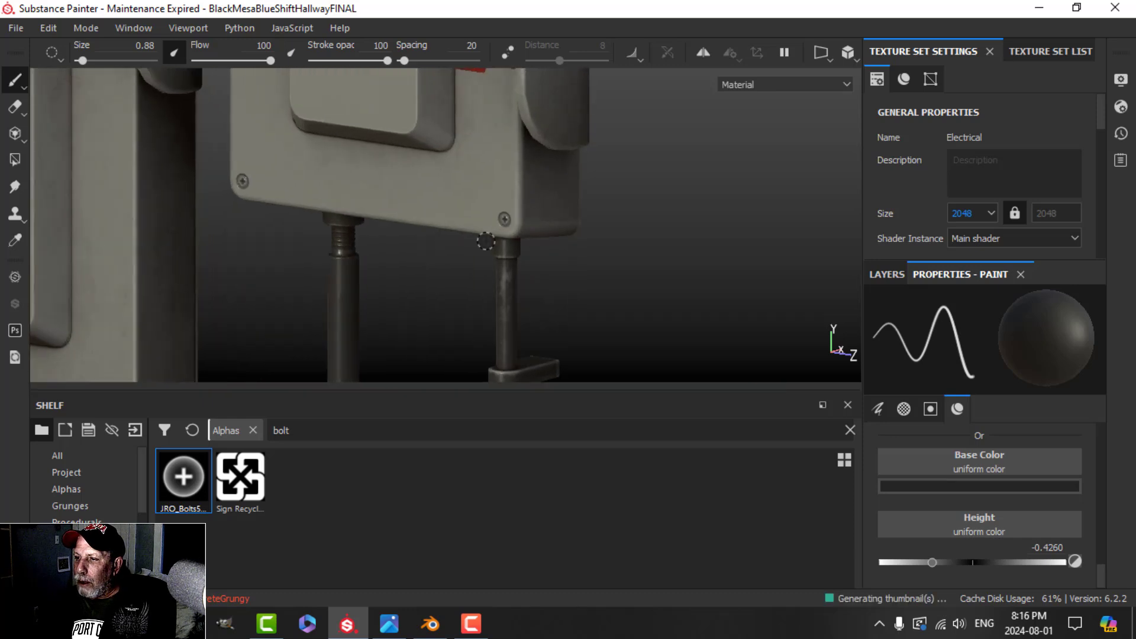
scroll(489, 247, "down", 4)
Switch the viewport to perspective projection and examine both bolted boxes from several angles.
left_click_drag(475, 258, 467, 251, "alt")
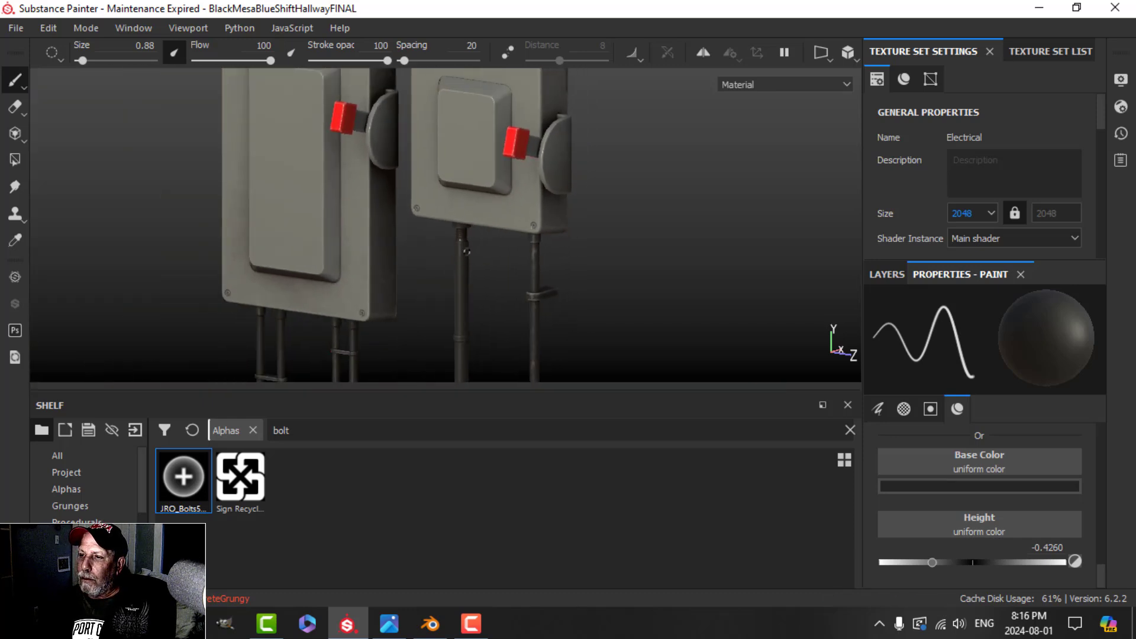
left_click_drag(488, 214, 568, 246, "alt")
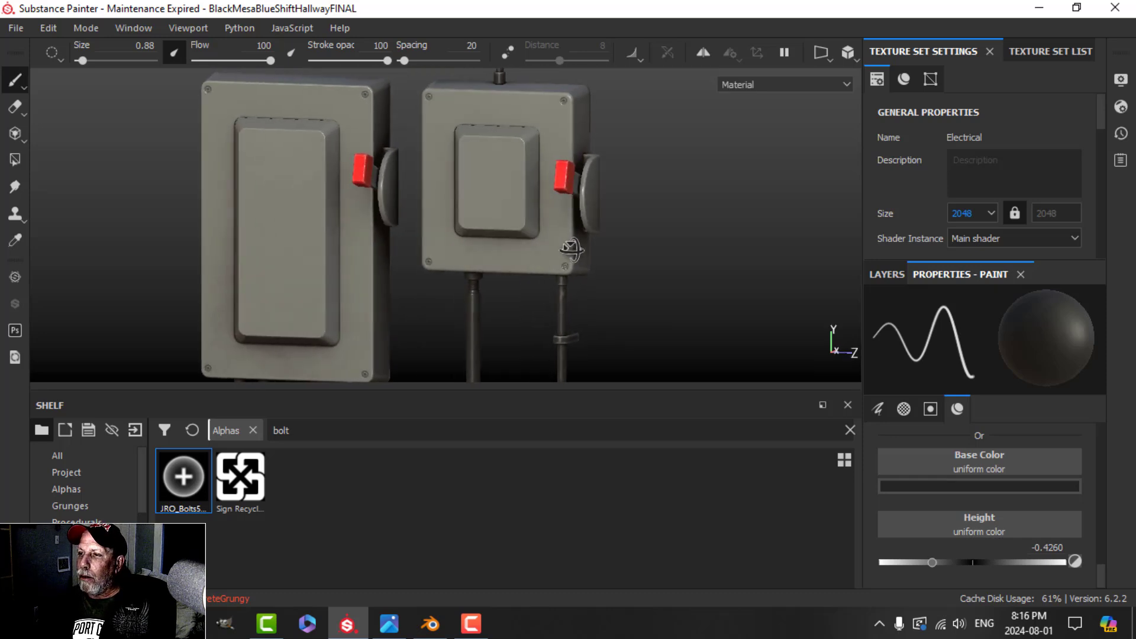
left_click(841, 54)
left_click(856, 74)
scroll(603, 239, "down", 3)
scroll(604, 238, "up", 2)
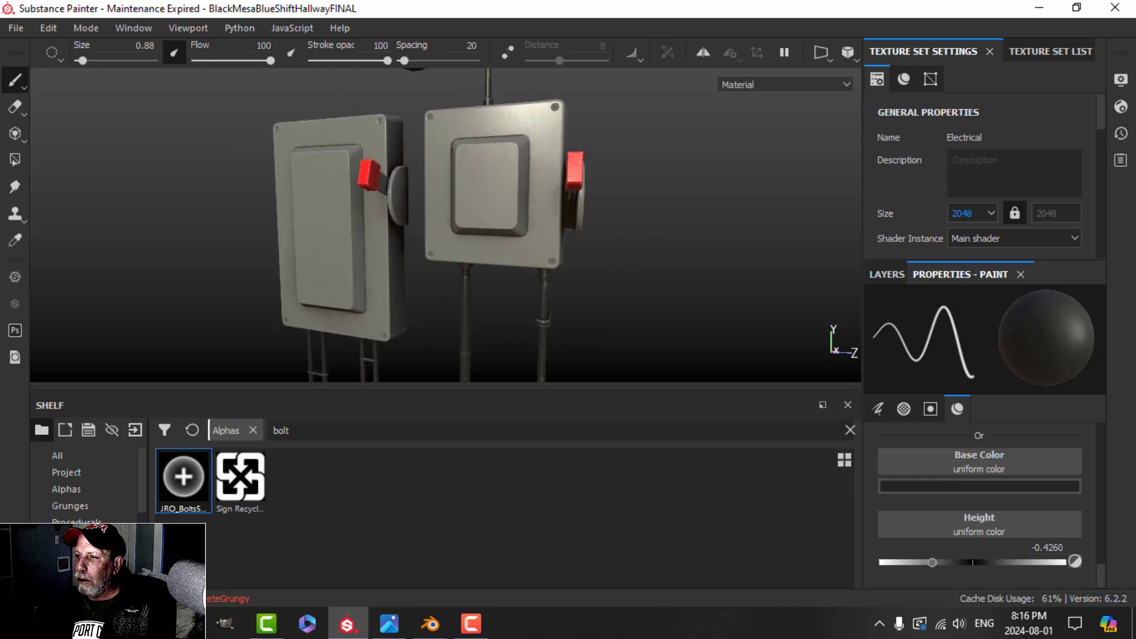
mouse_move(550, 195)
left_mouse_down("alt")
mouse_move(571, 204)
mouse_move(535, 195)
left_mouse_up("alt")
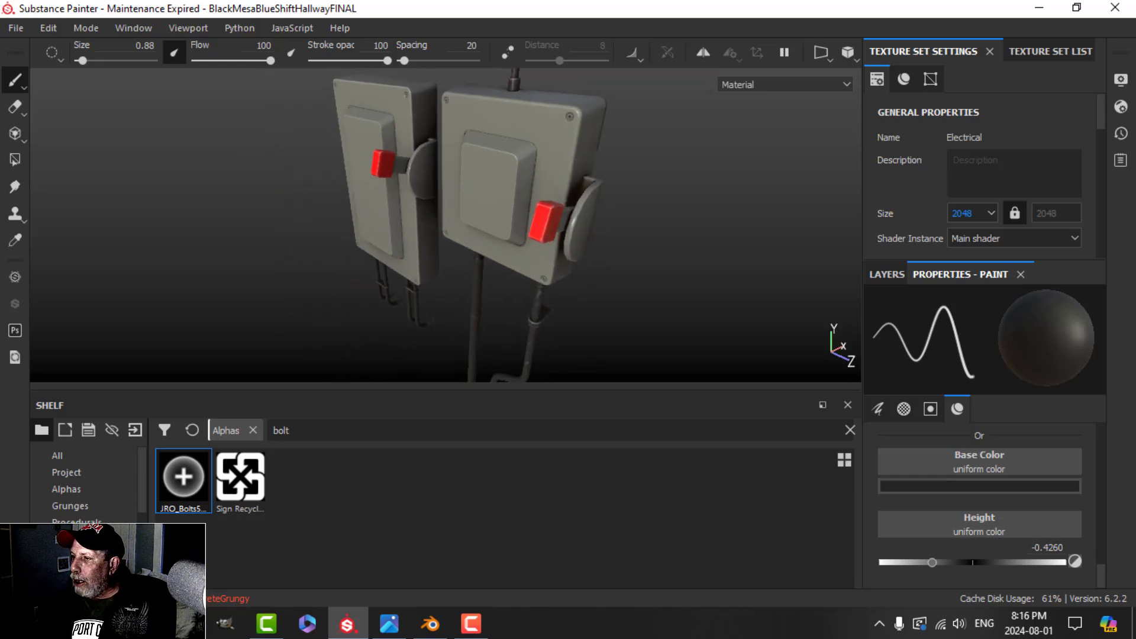
scroll(531, 100, "up", 3)
middle_click_drag(607, 146, 581, 165, "alt")
left_click_drag(581, 165, 601, 150, "alt")
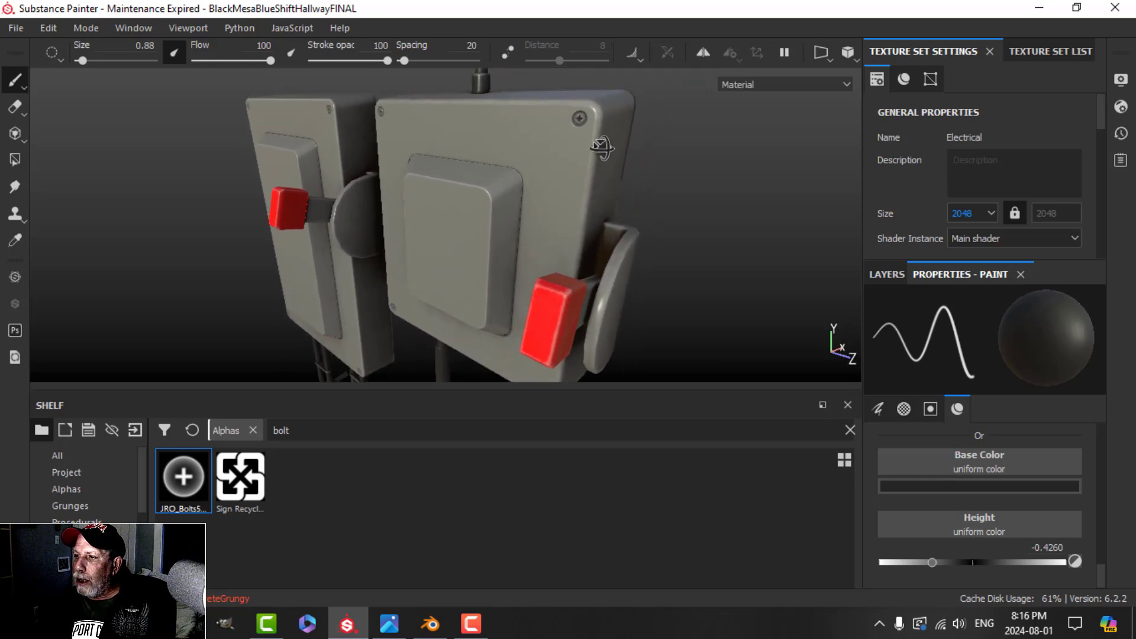
mouse_move(635, 237)
left_mouse_down("alt")
mouse_move(676, 214)
mouse_move(644, 243)
left_mouse_up("alt")
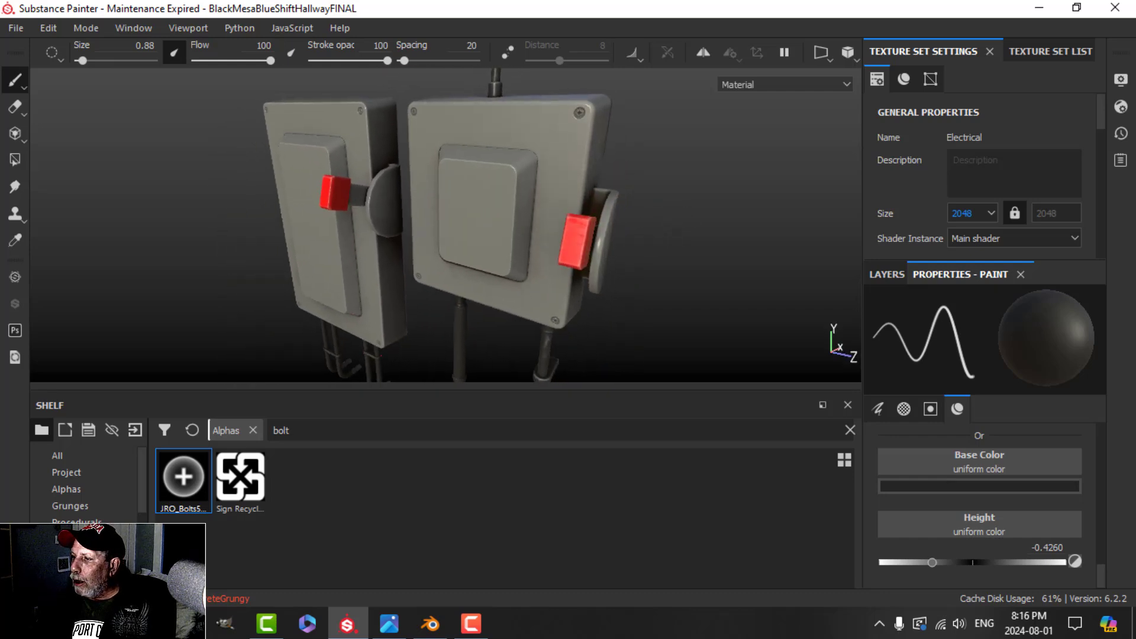
Rename the new paint layer as bolts.
left_click(887, 274)
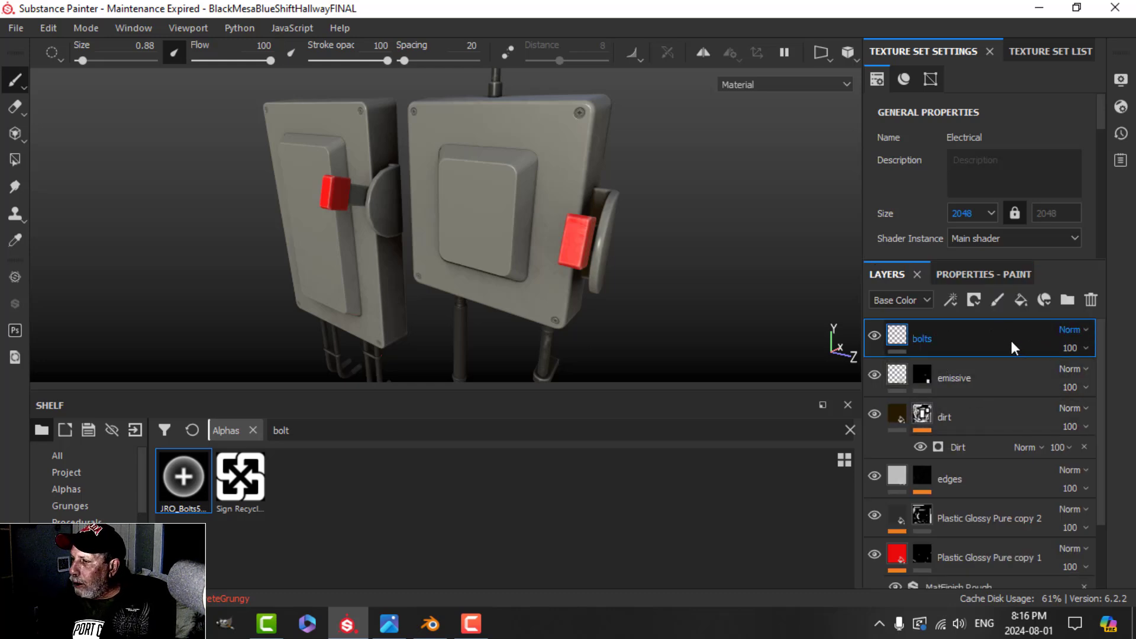
Move the bolts layer beneath the dirt layer and add an anchor point to it.
left_click_drag(1014, 346, 1000, 456)
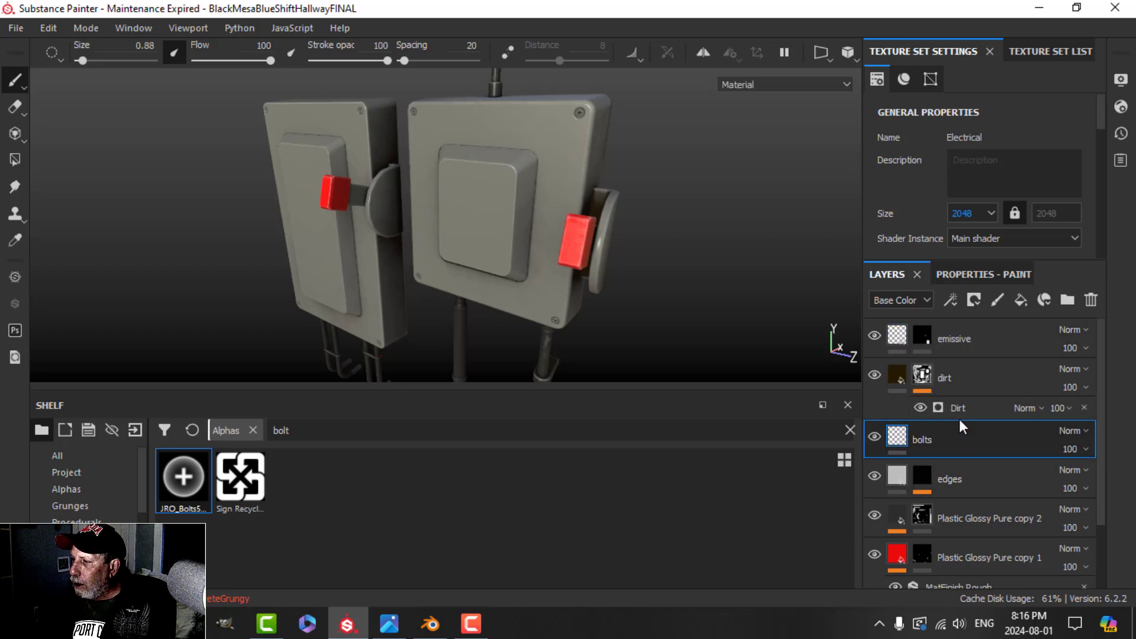
left_click(951, 300)
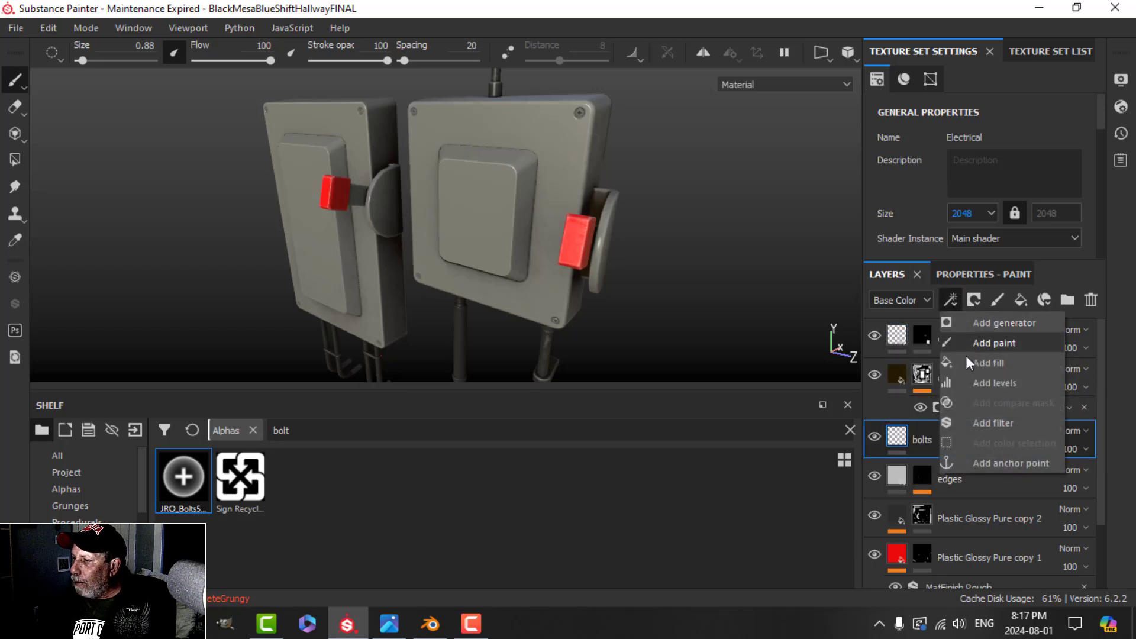
left_click(985, 463)
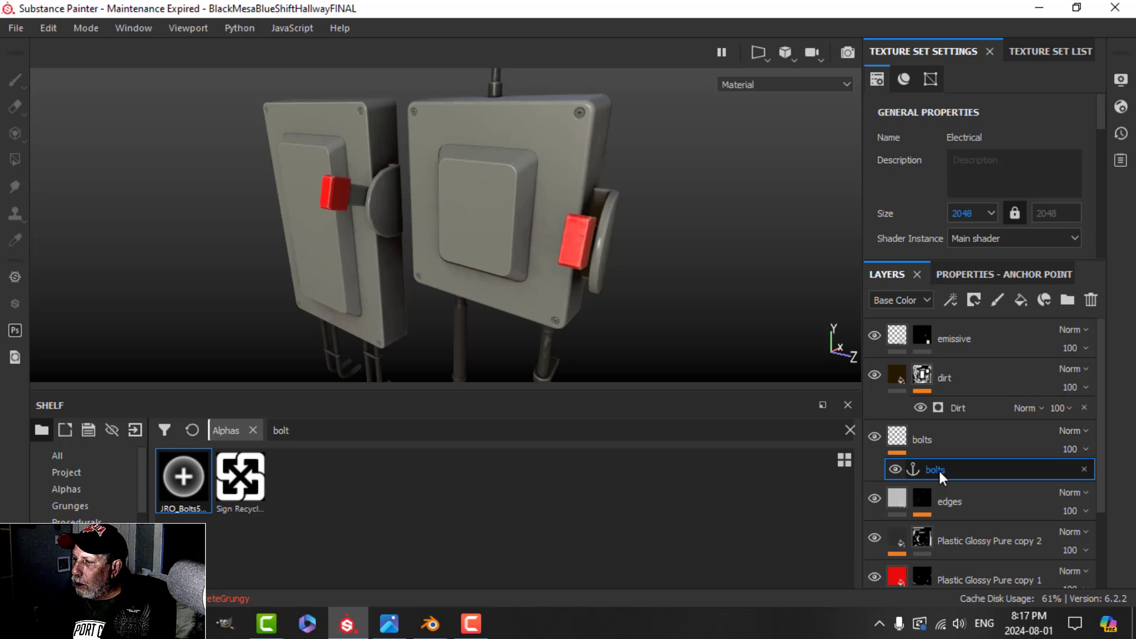
Enable Micro Height in the micro details of the dirt layer's Dirt generator.
left_click(954, 408)
left_click(994, 274)
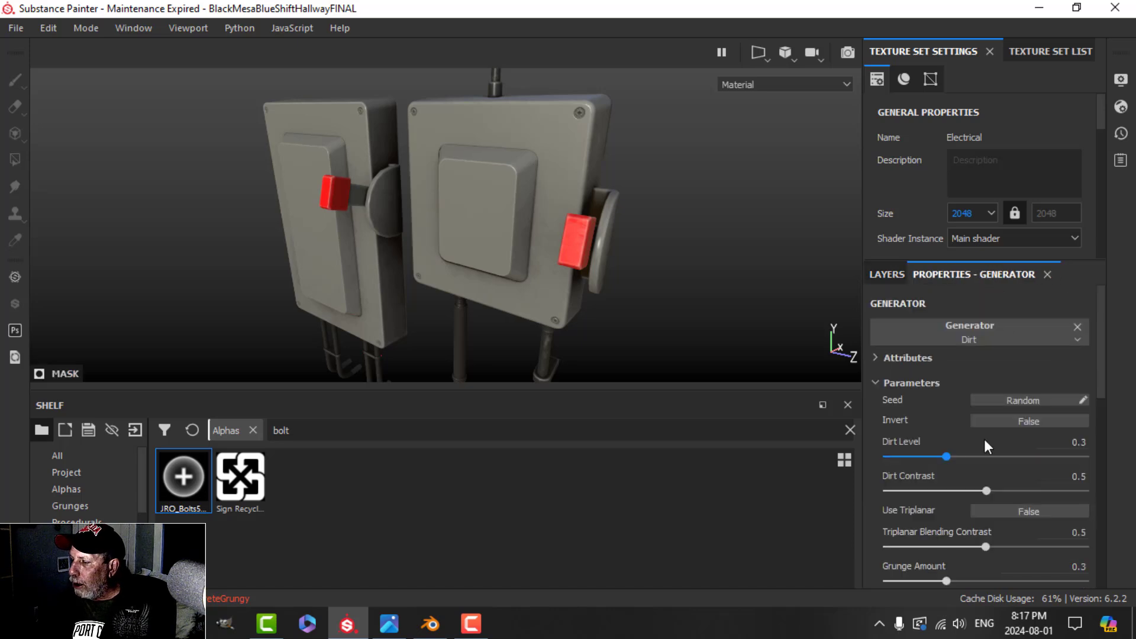
scroll(945, 446, "down", 4)
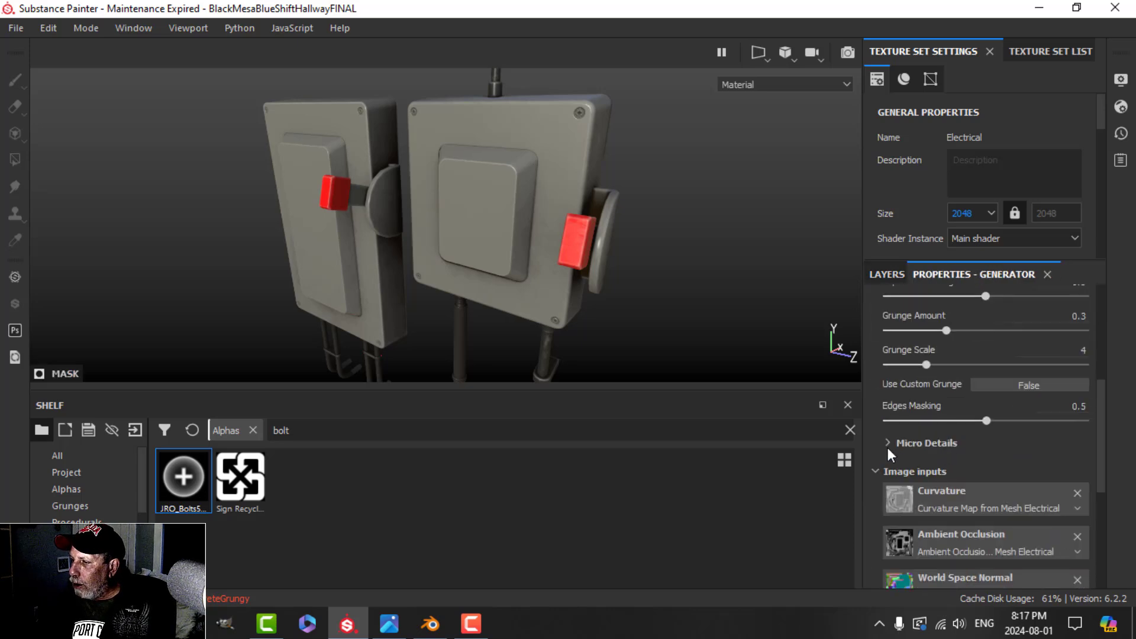
left_click(888, 443)
scroll(951, 460, "down", 1)
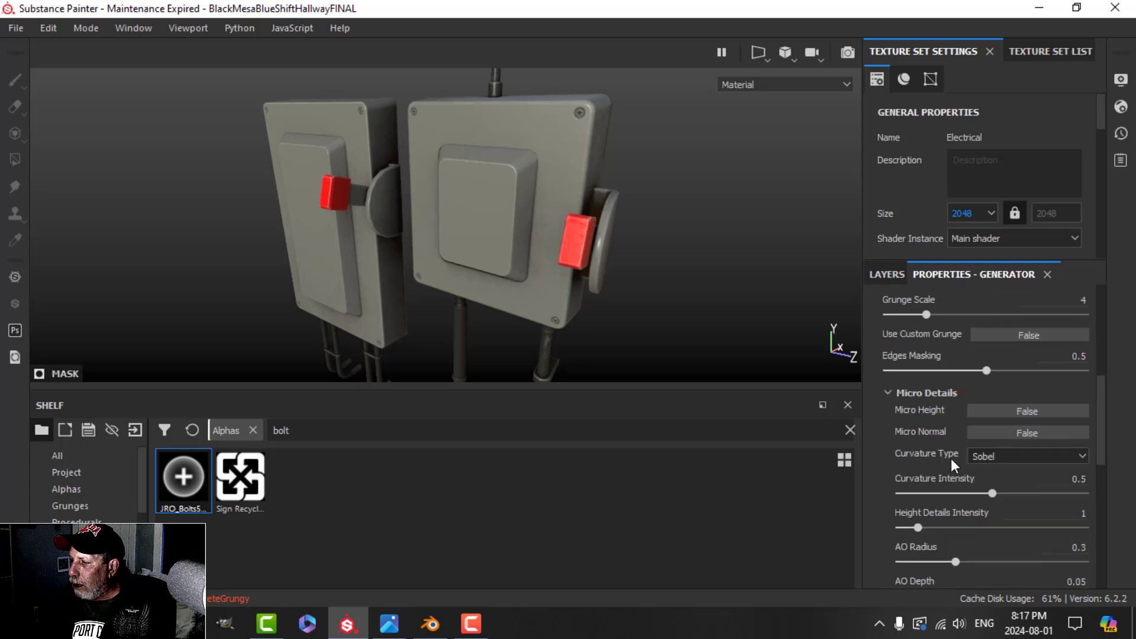
left_click(1035, 414)
Assign the bolts anchor point to the Dirt generator's Micro Height input with Height as referenced channel, and check the bolts.
scroll(1035, 460, "down", 8)
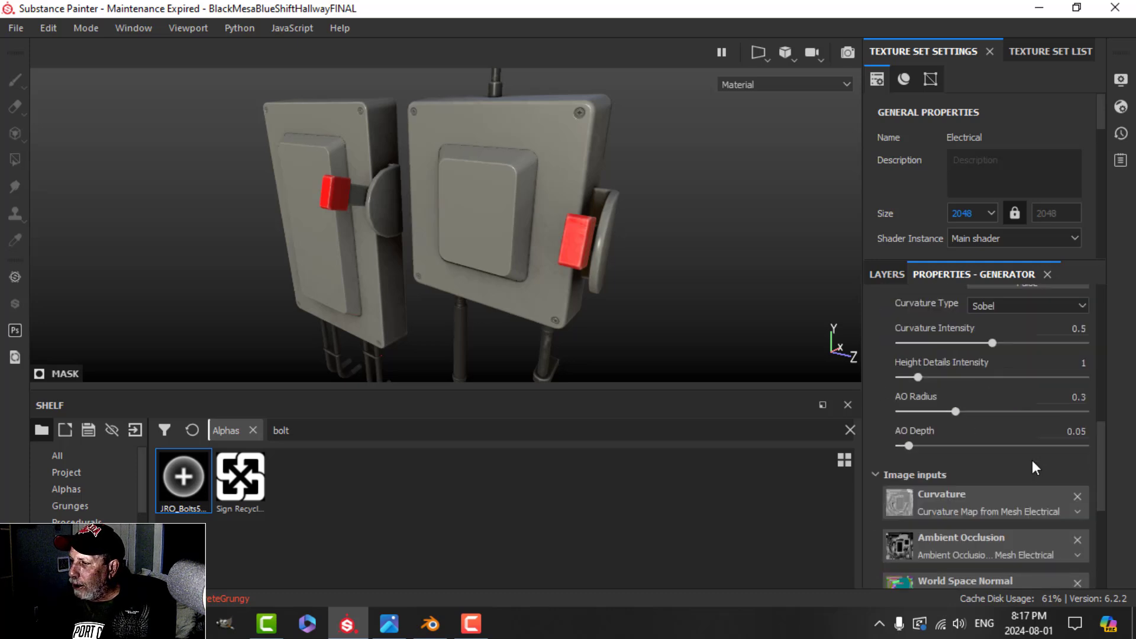
left_click(992, 540)
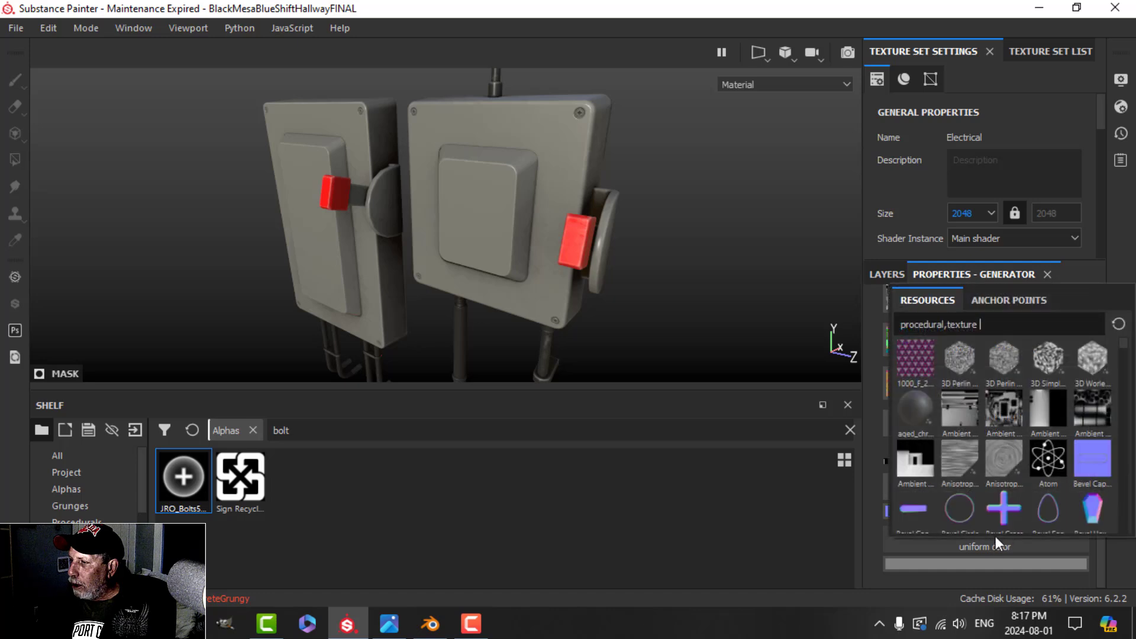
left_click(1006, 300)
left_click(925, 329)
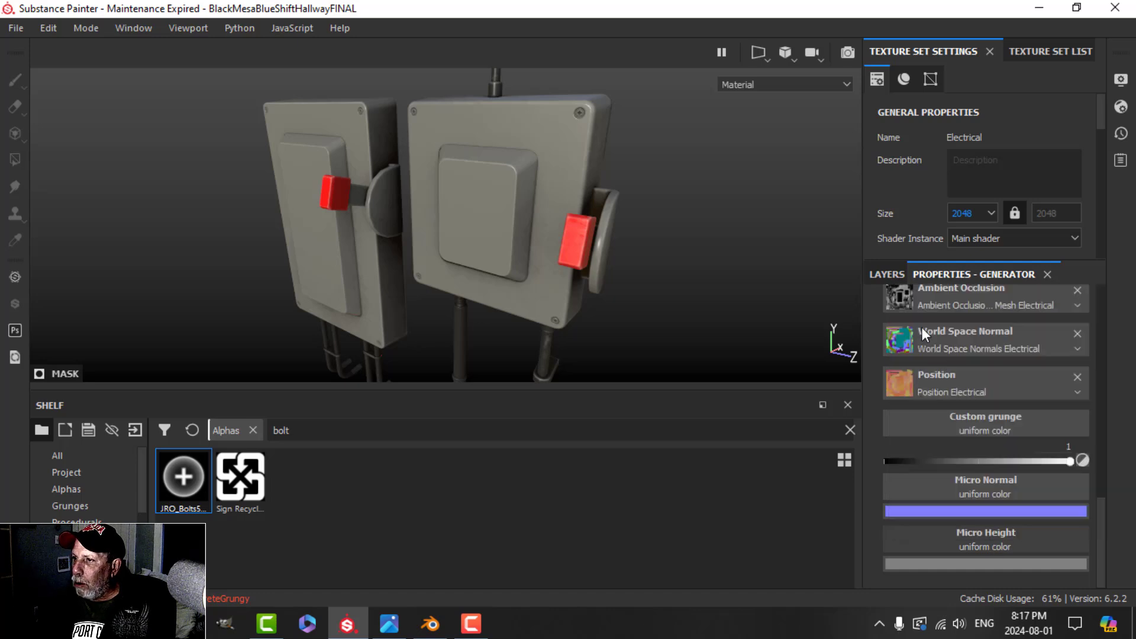
scroll(617, 143, "up", 3)
scroll(628, 228, "down", 2)
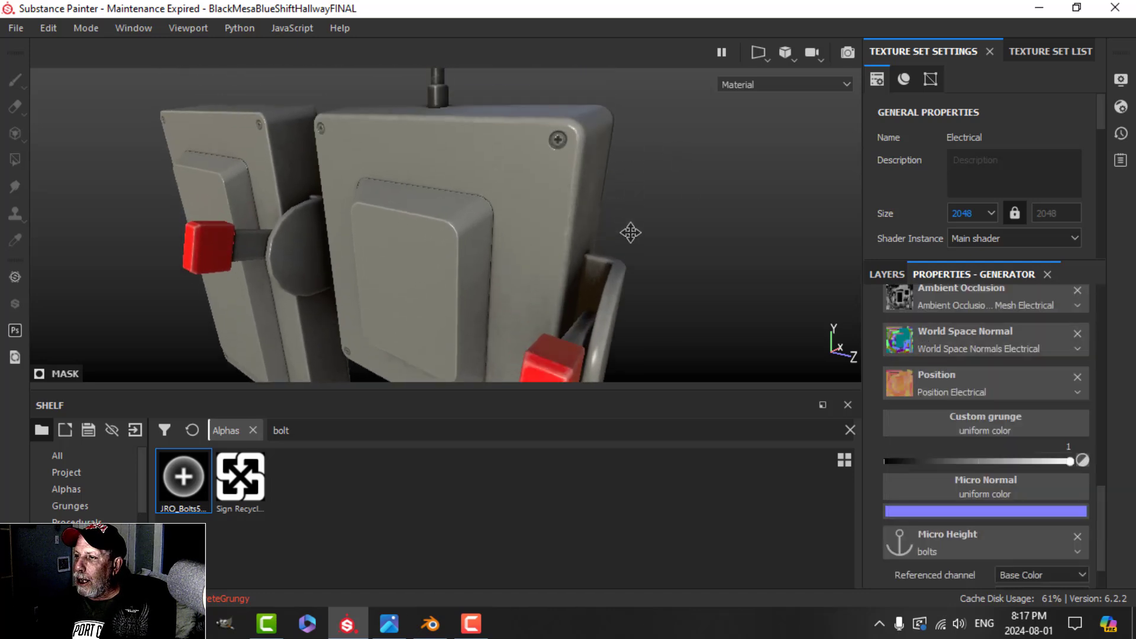
scroll(1011, 544, "down", 2)
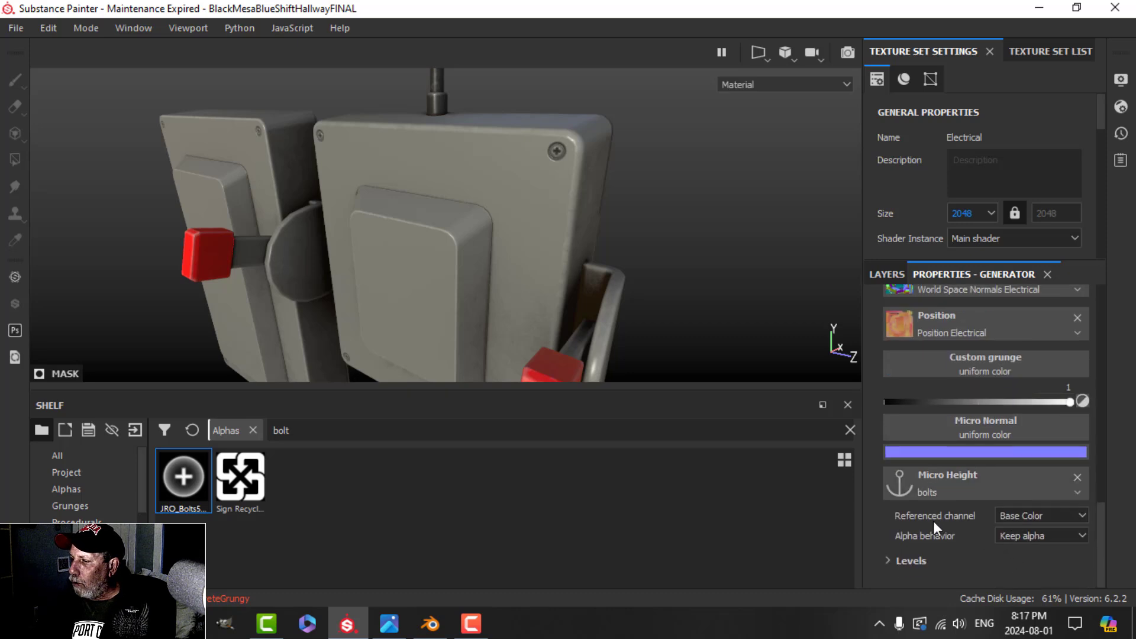
left_click(1015, 516)
left_click(1021, 551)
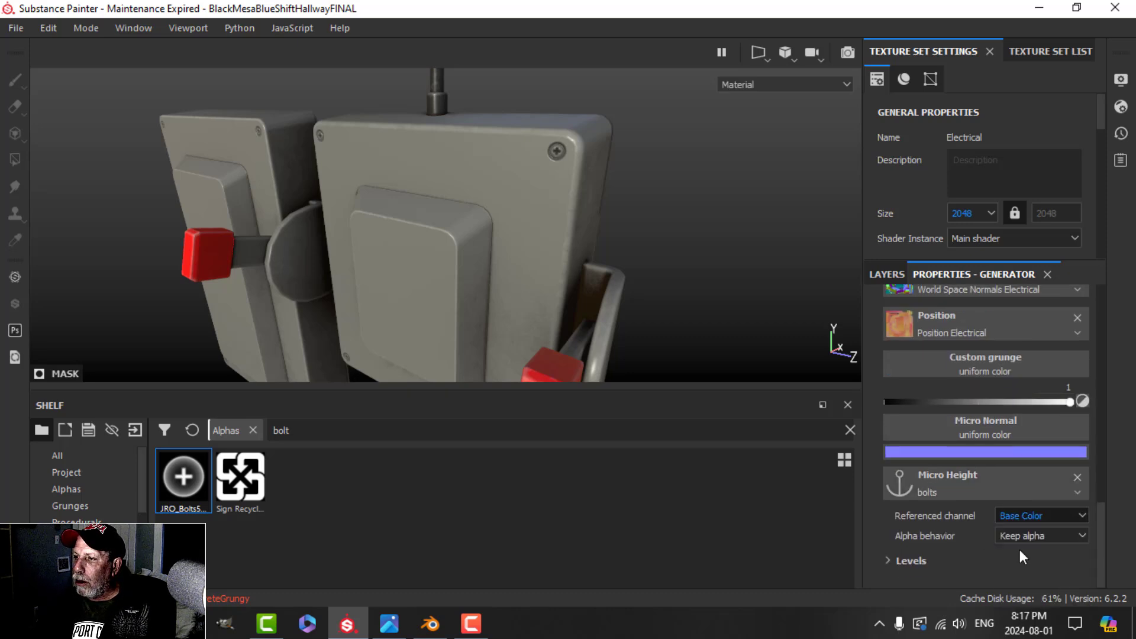
left_click_drag(713, 329, 602, 271, "alt")
middle_click_drag(536, 300, 569, 261, "alt")
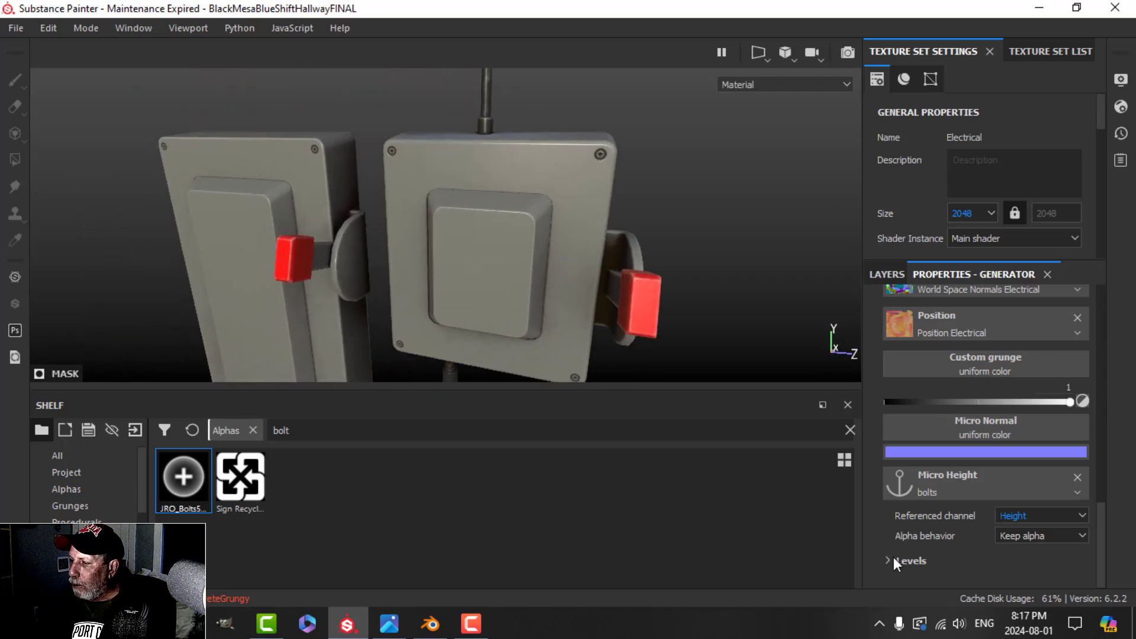
left_click_drag(689, 275, 645, 229, "alt")
left_click_drag(638, 292, 661, 277, "alt")
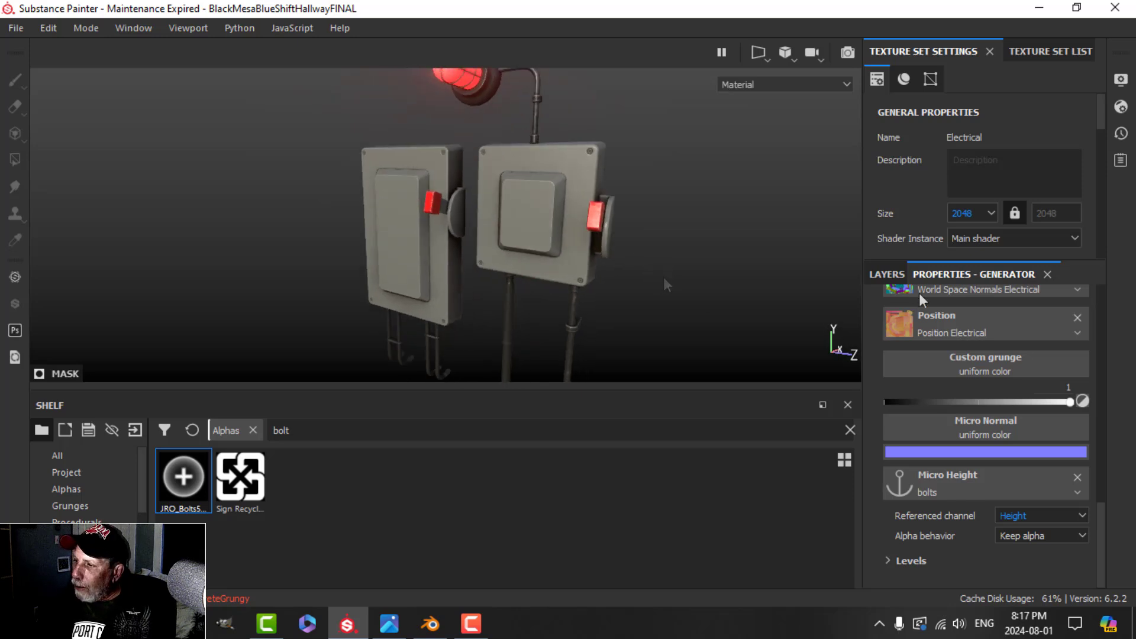
Select the emissive layer and switch the viewport to an orthographic front view of the two boxes.
left_click(898, 275)
left_click(894, 336)
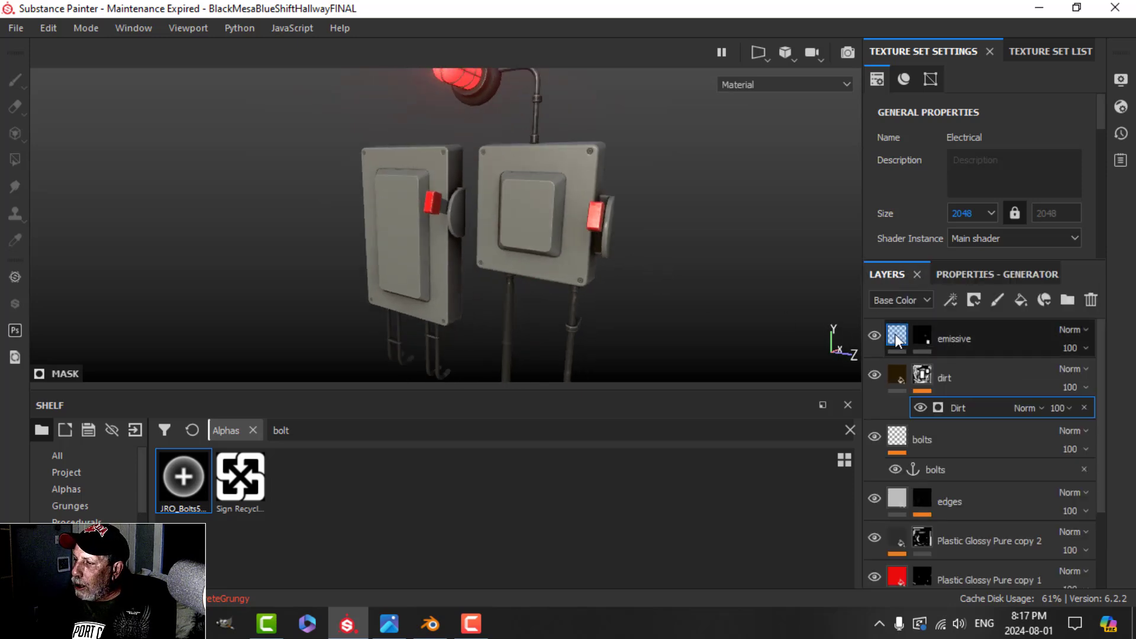
left_click_drag(609, 305, 654, 284, "alt")
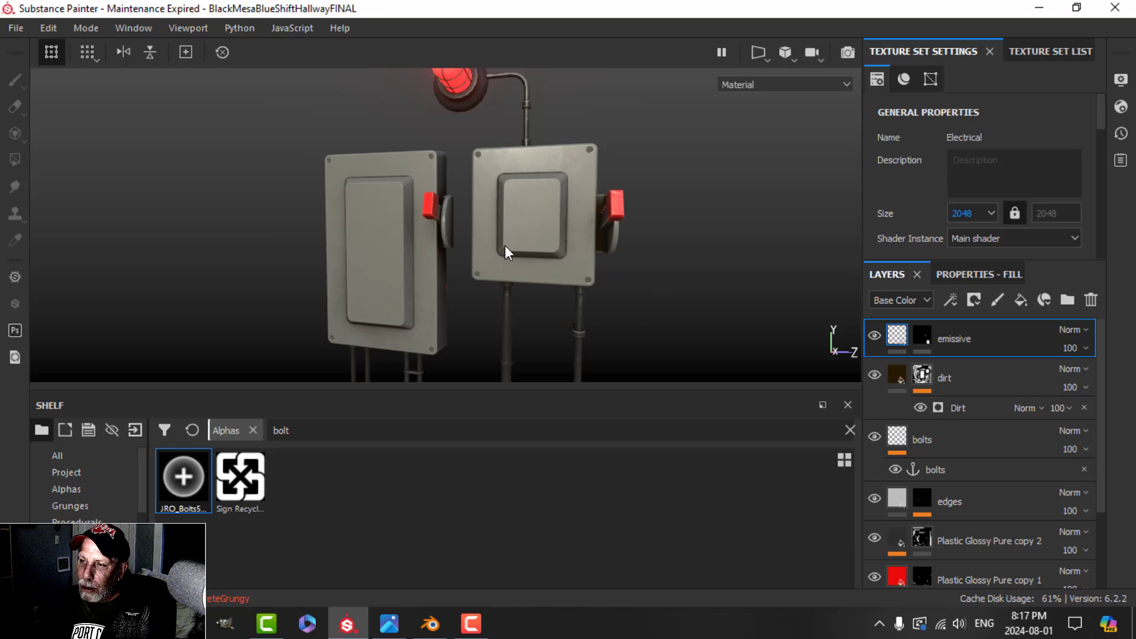
mouse_move(556, 269)
left_mouse_down("alt")
mouse_move(545, 274)
mouse_move(560, 268)
left_mouse_up("alt")
left_click(786, 55)
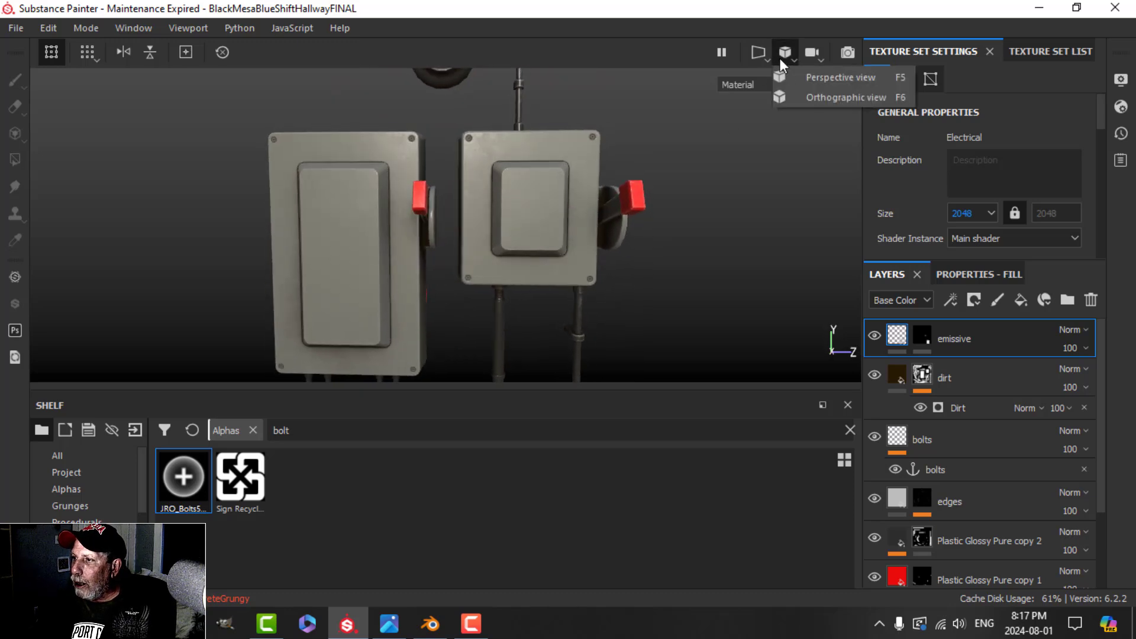
left_click(801, 95)
left_click_drag(587, 236, 594, 213, "alt")
middle_click_drag(586, 228, 435, 221, "alt")
scroll(616, 169, "up", 1)
scroll(568, 185, "up", 3)
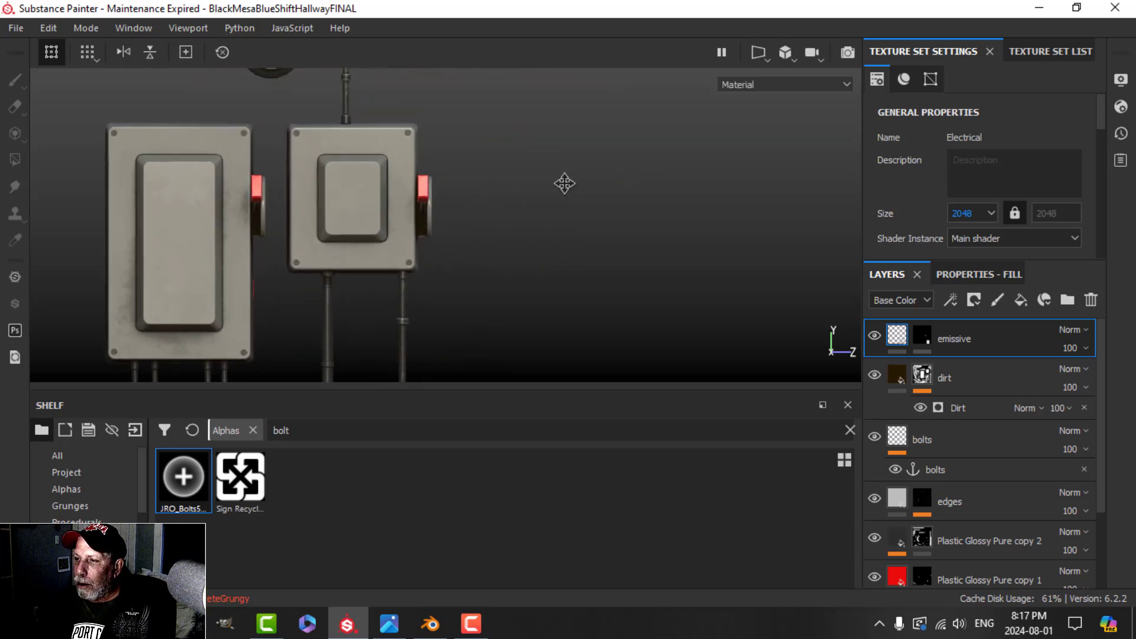
Show the 3D and 2D views side by side, framing the smaller box and the UV layout.
left_click(766, 56)
left_click(787, 78)
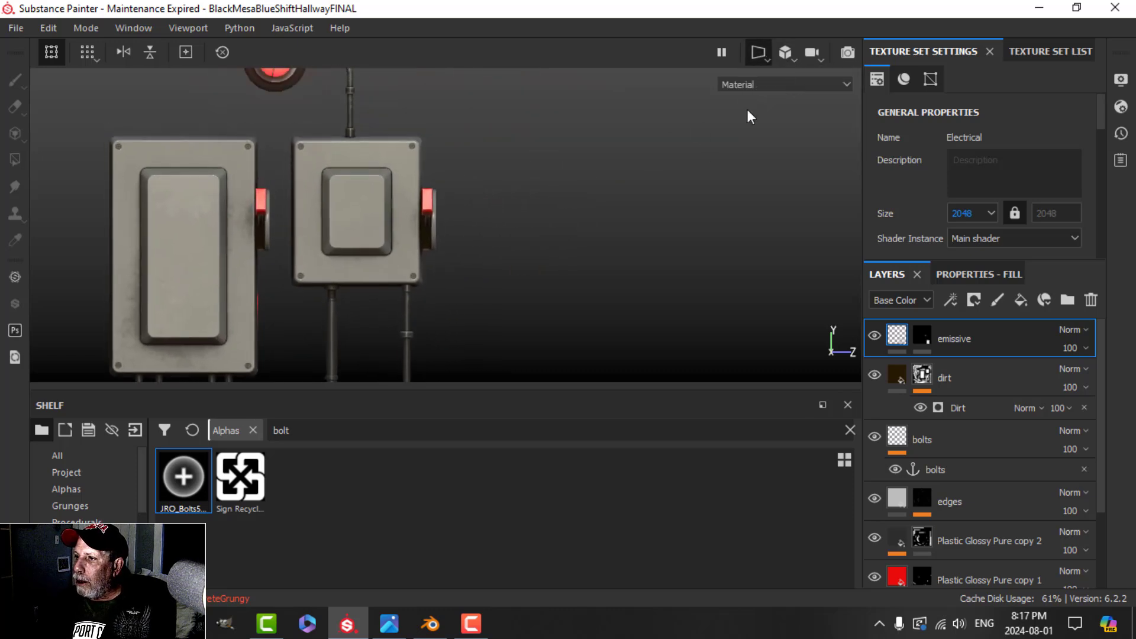
scroll(701, 235, "down", 2)
scroll(774, 208, "down", 3)
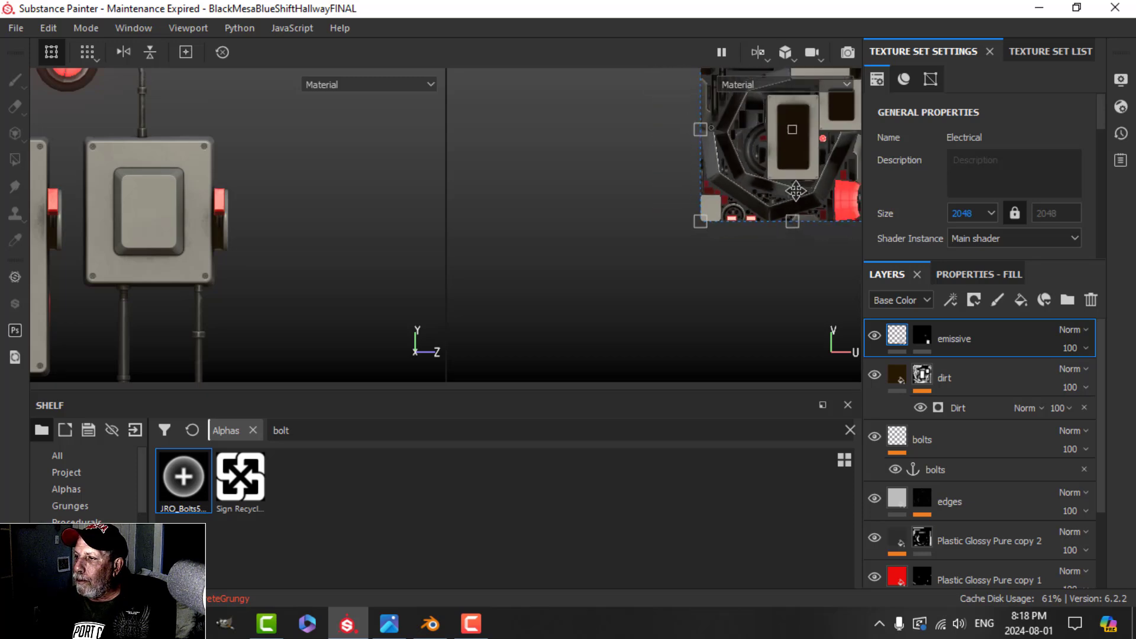
middle_click_drag(799, 181, 663, 218, "alt")
scroll(662, 218, "up", 4)
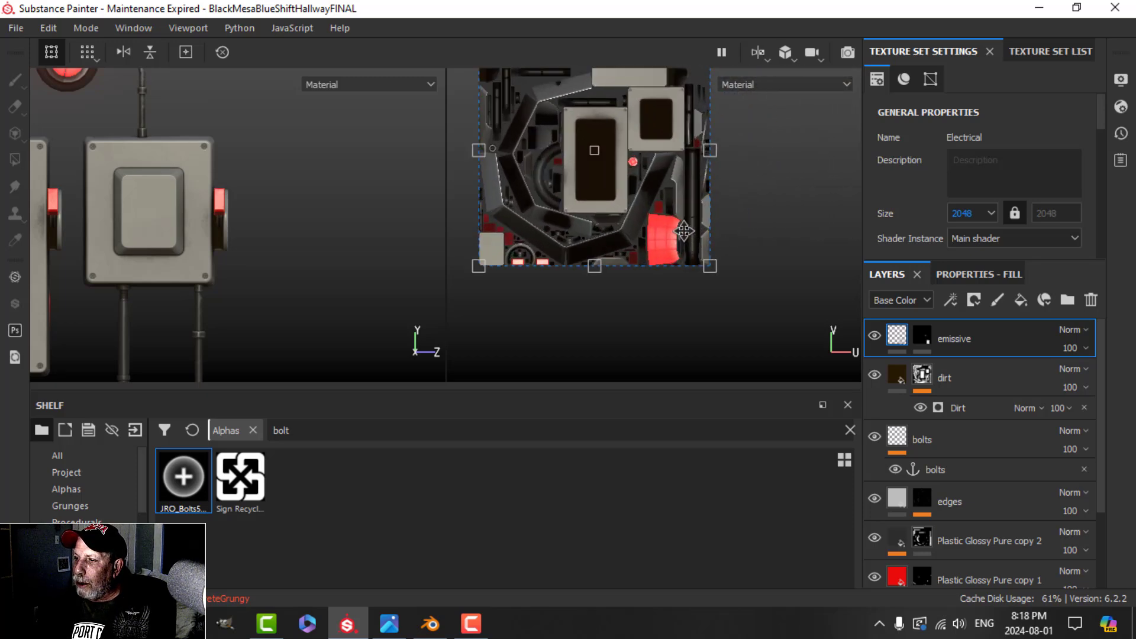
middle_click_drag(222, 251, 300, 254, "alt")
scroll(656, 246, "up", 2)
middle_click_drag(600, 268, 689, 265, "alt")
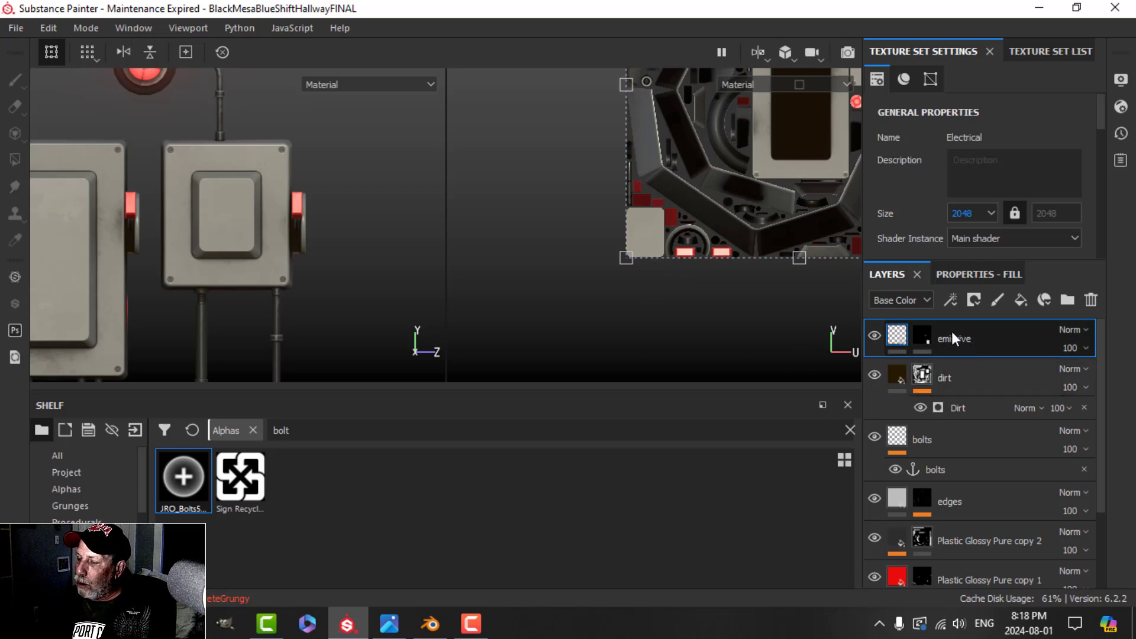
Start a resource import and add TestDecal.png from the WARNING LABELS folder.
left_click(135, 431)
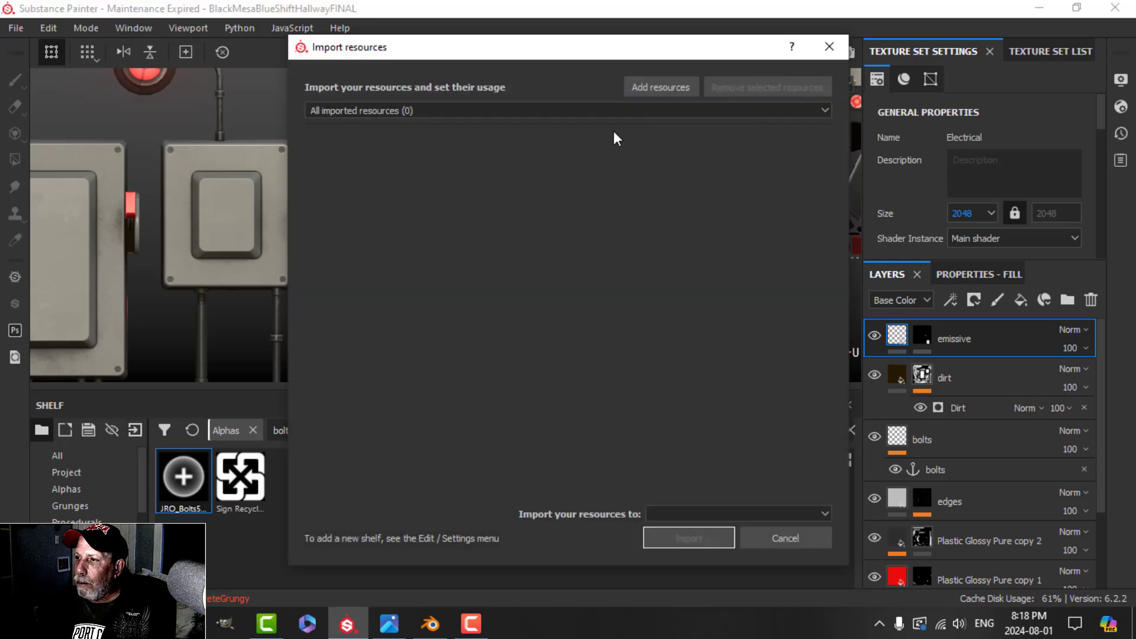
left_click(655, 88)
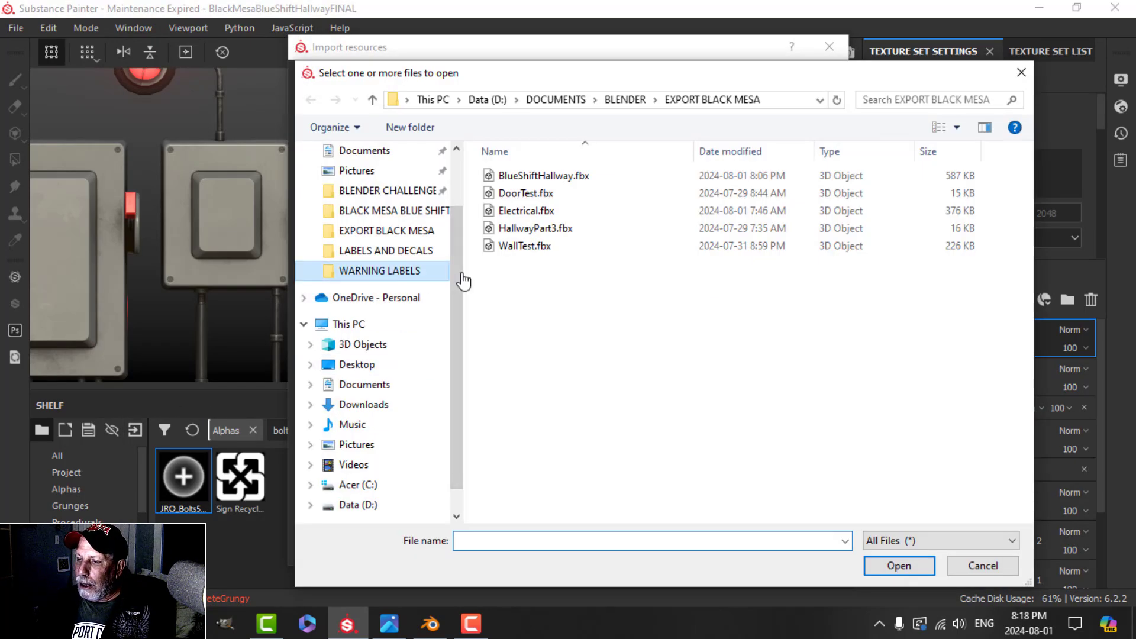
left_click(435, 271)
scroll(666, 379, "down", 3)
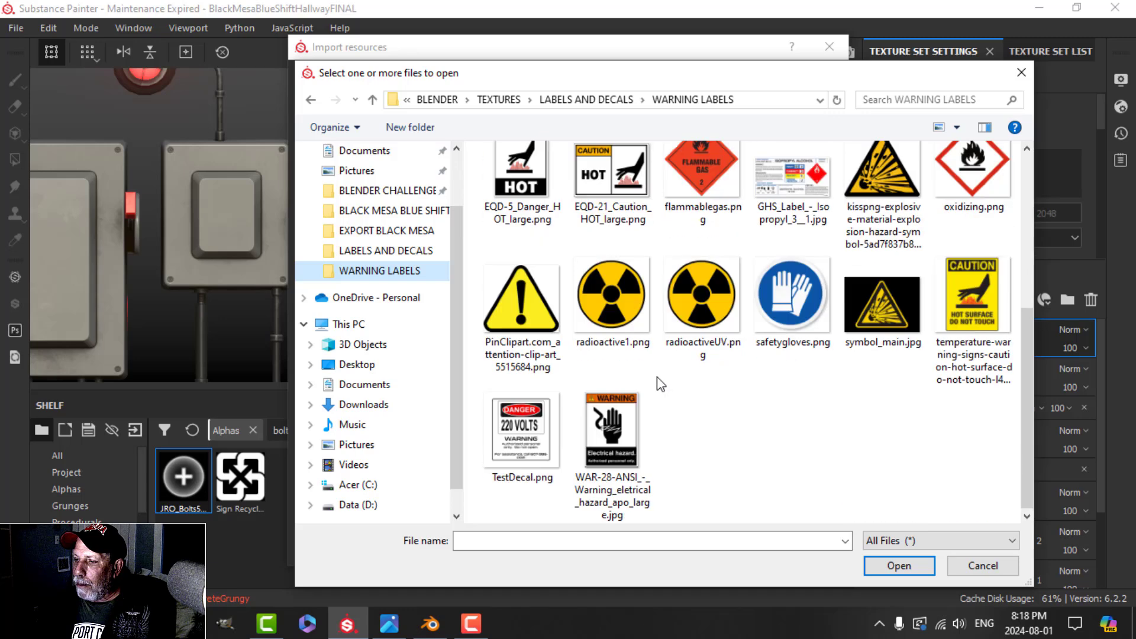
left_click(521, 430)
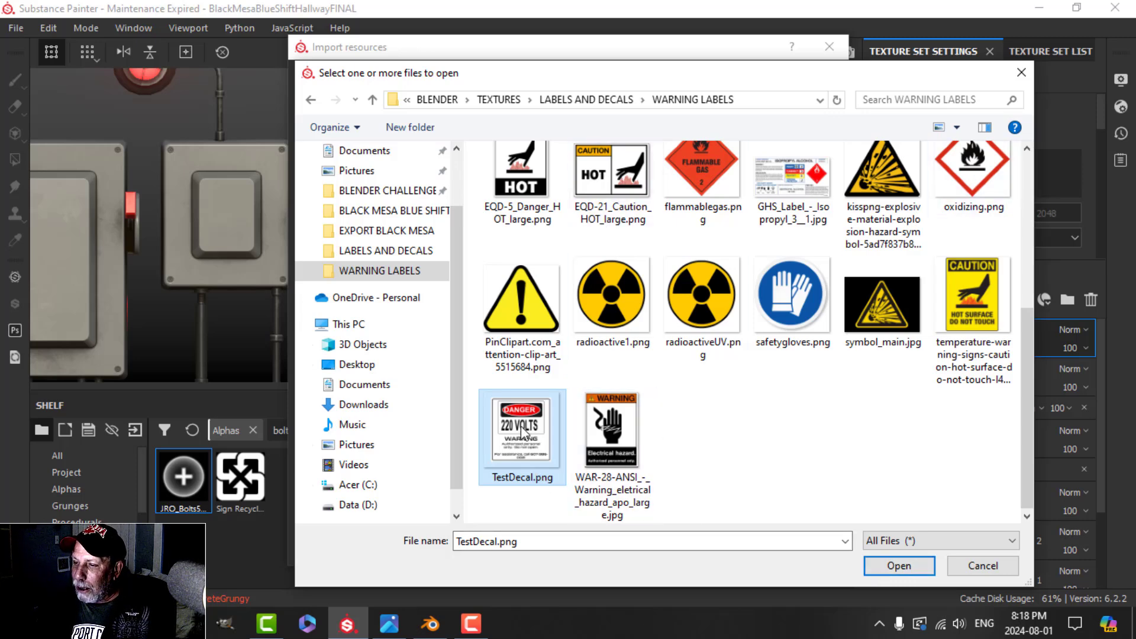
left_click(898, 566)
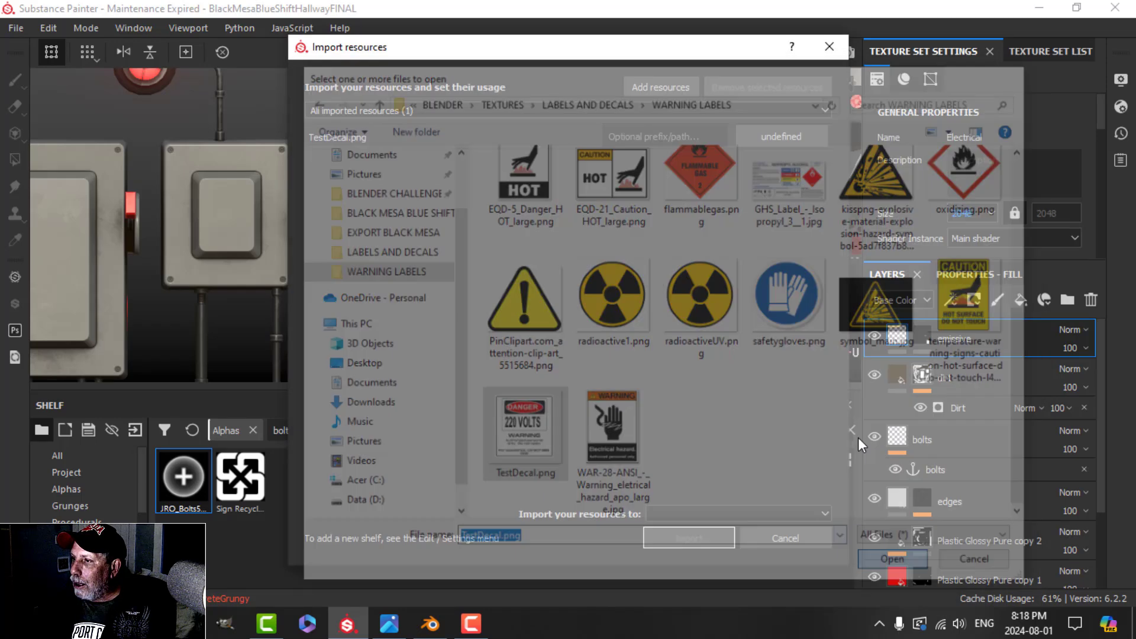
Set the decal image's usage to texture and import it into the current session.
left_click(787, 137)
left_click(801, 197)
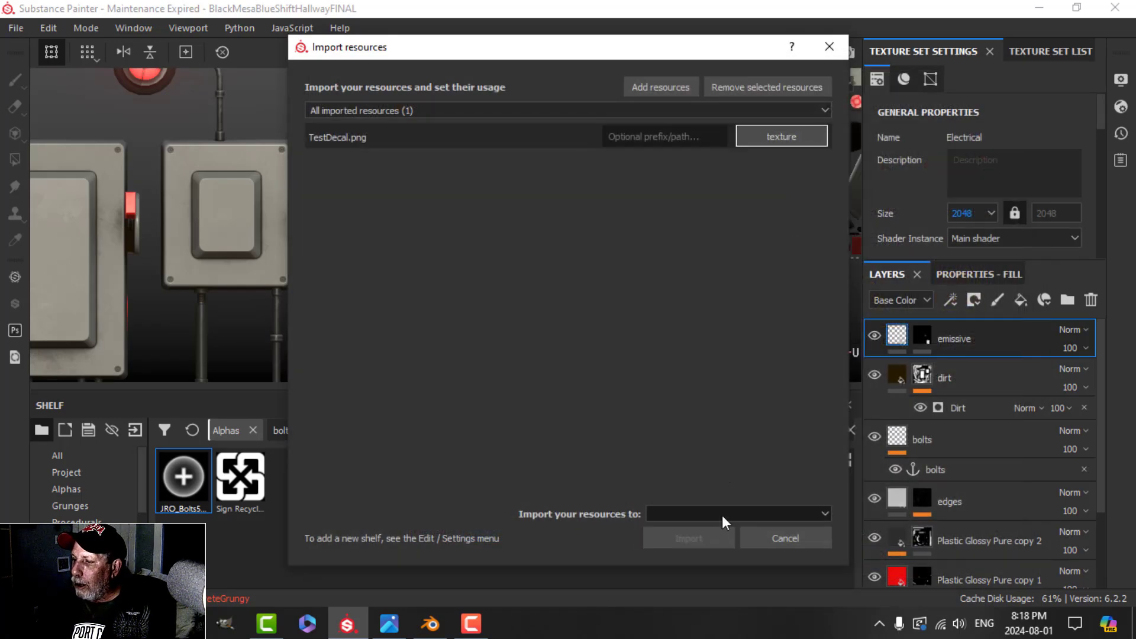
left_click(709, 512)
left_click(705, 523)
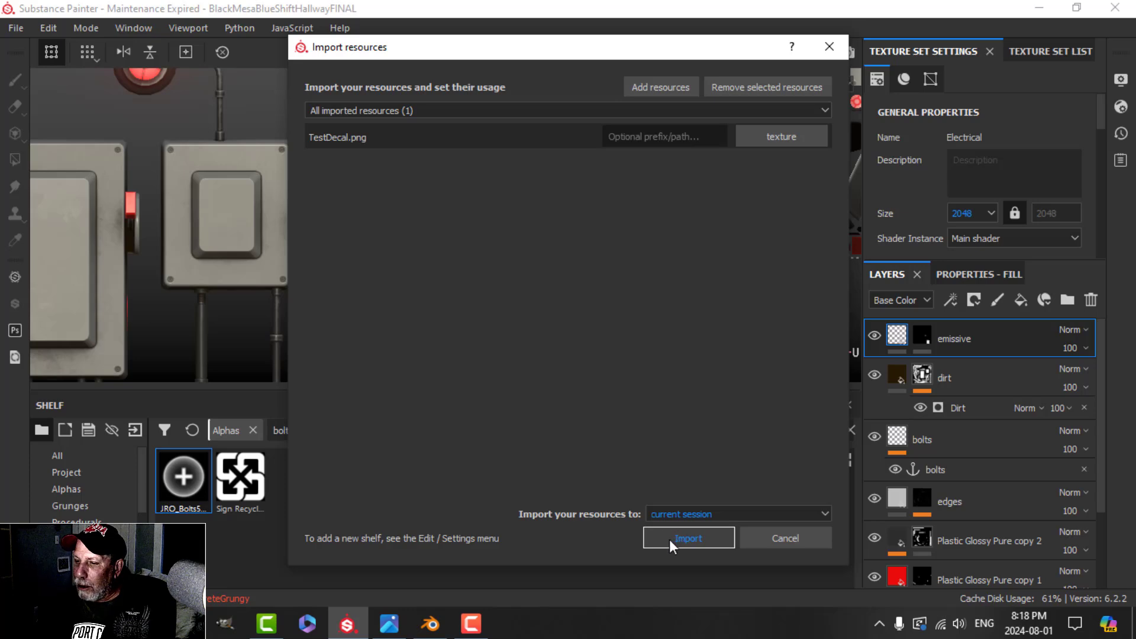
left_click(674, 538)
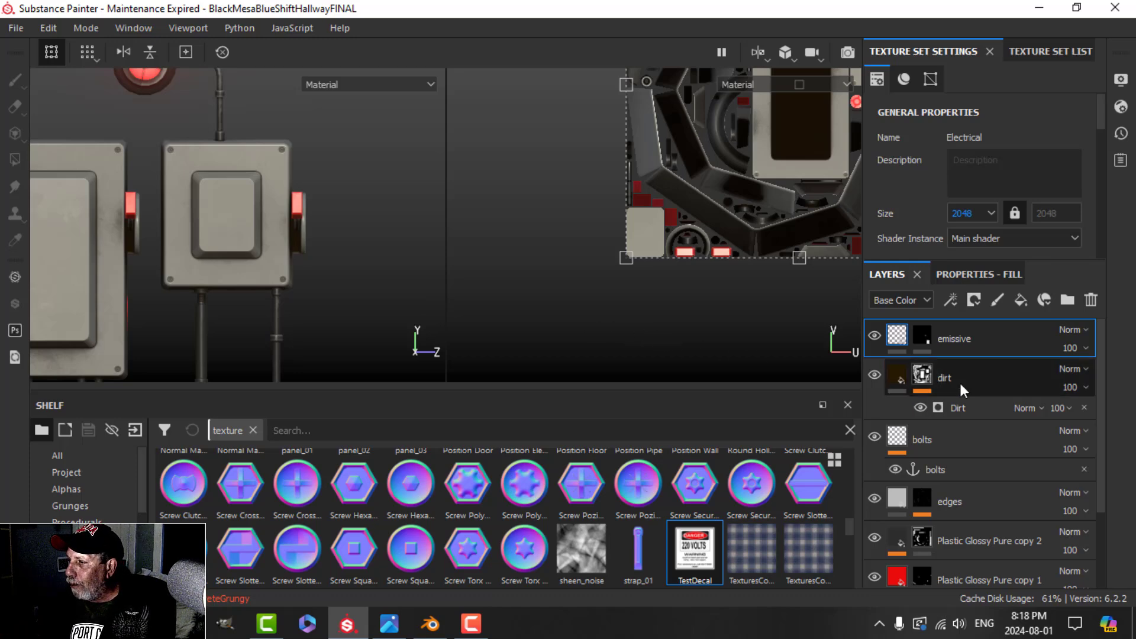
Add a fill layer above the emissive layer, name it decal and limit it to the color channel.
left_click(1024, 304)
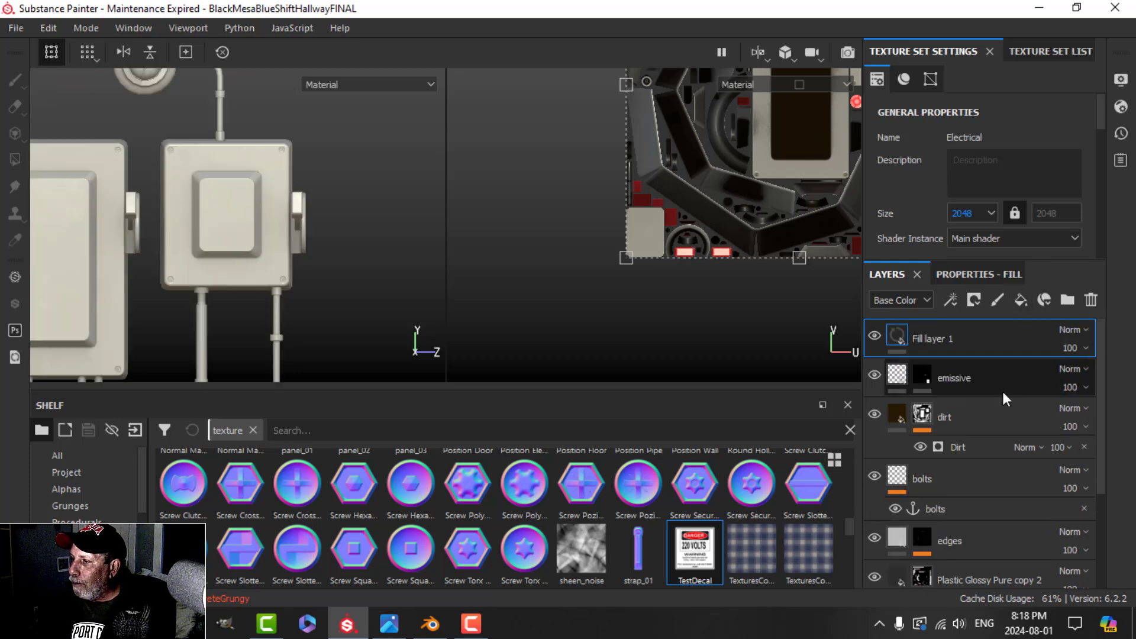
double_click(926, 338)
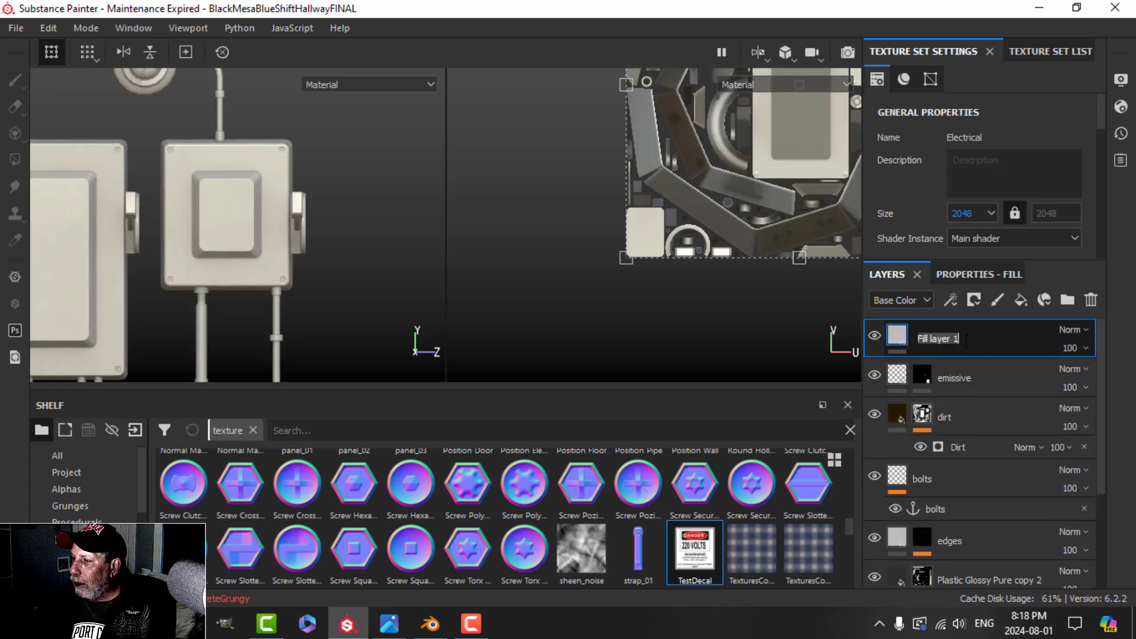
key("Return")
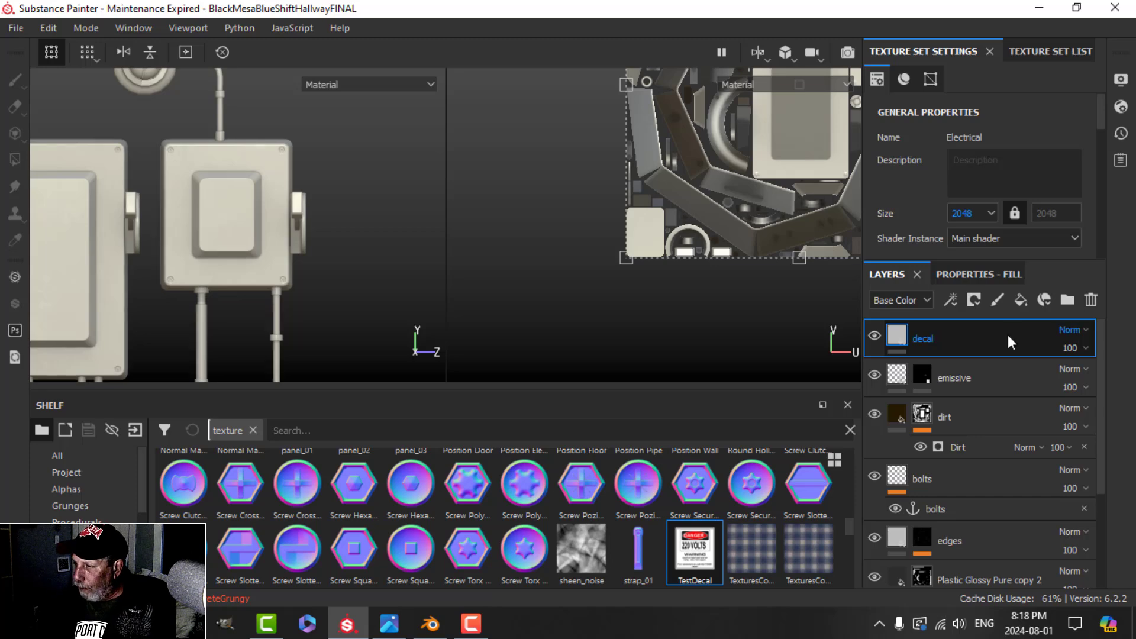
left_click(984, 276)
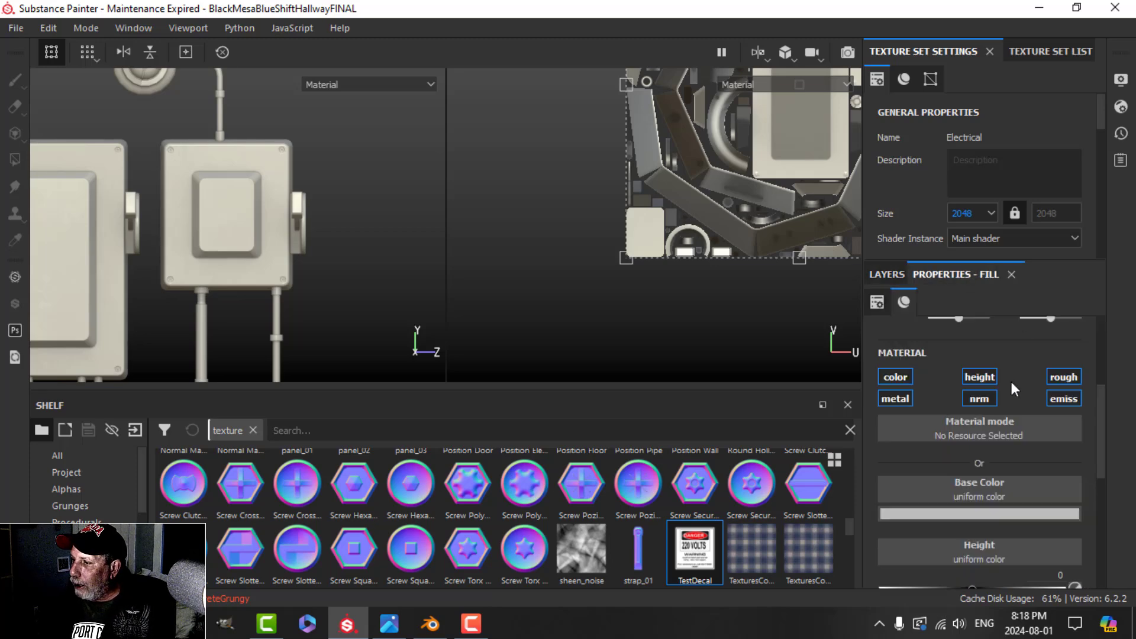
left_click(895, 381, "alt")
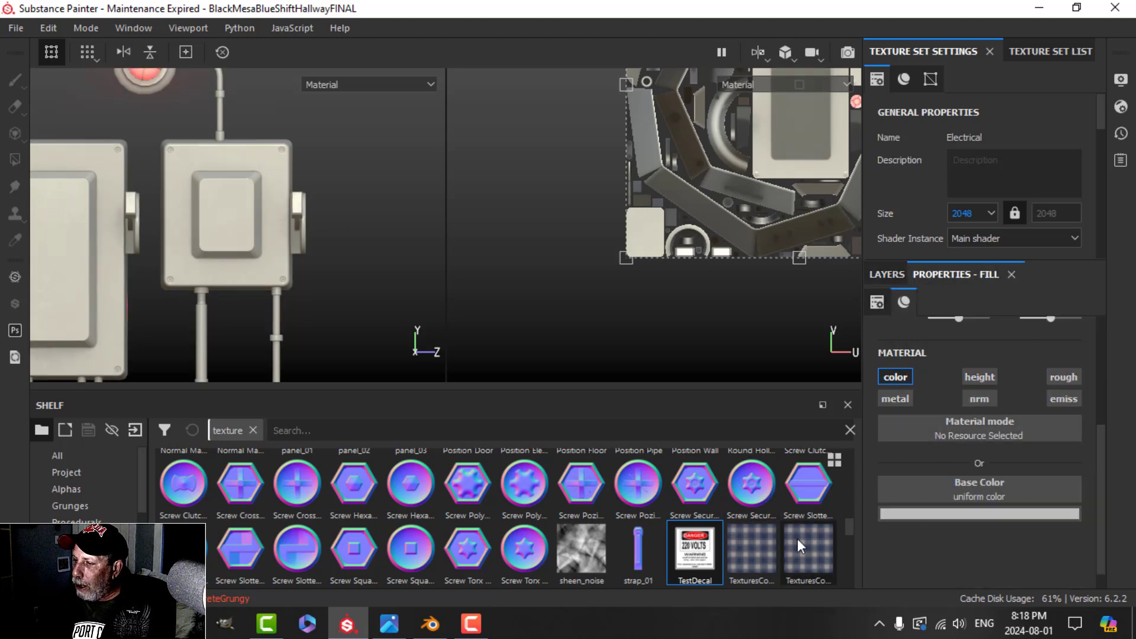
Assign the TestDecal texture as the base color of the decal fill layer.
left_click_drag(695, 550, 968, 489)
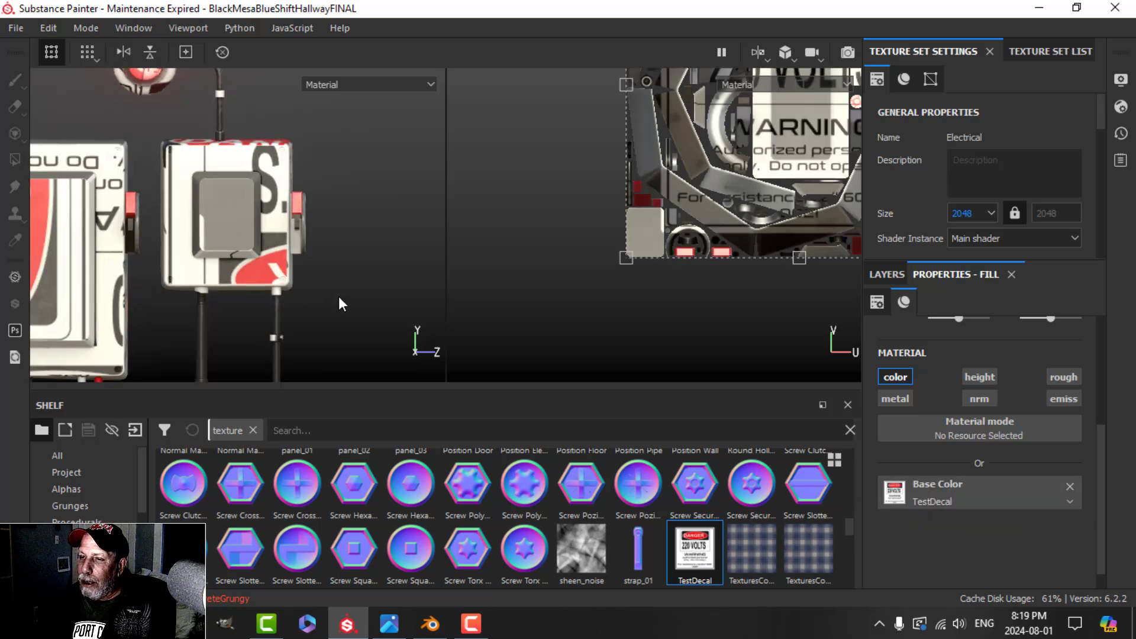
scroll(339, 300, "down", 1)
scroll(338, 299, "up", 1)
scroll(339, 300, "down", 2)
scroll(324, 294, "up", 2)
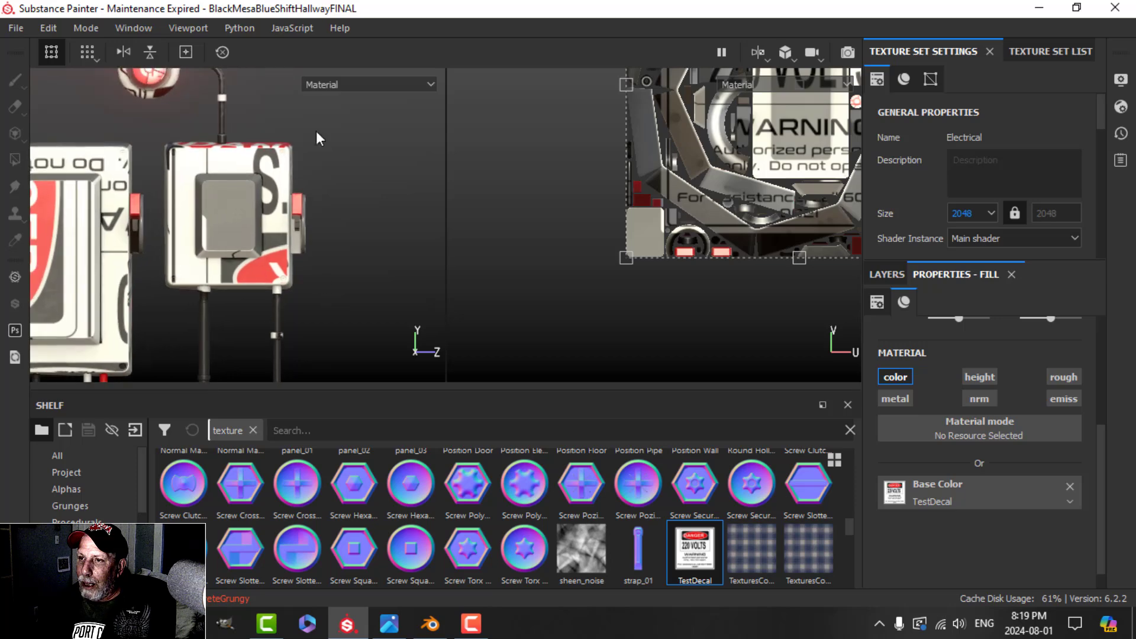
Switch the 3D view to a perspective camera and view the smaller electrical box at an angle.
left_click(788, 56)
left_click(802, 79)
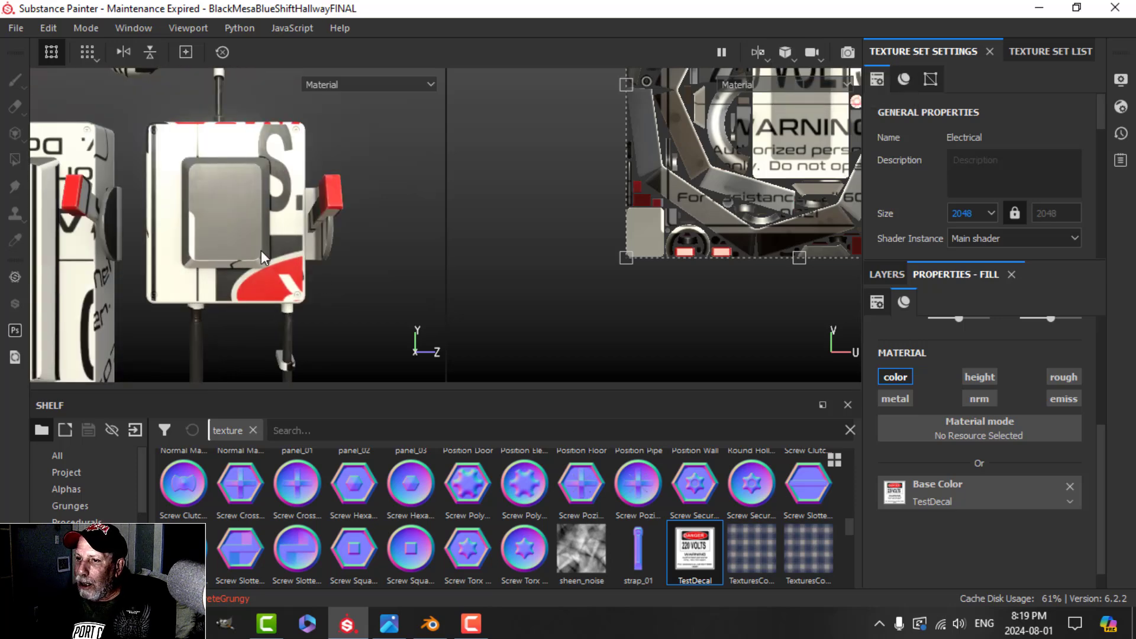
left_click_drag(222, 255, 299, 274, "alt")
Shrink the decal projection towards the lower-left corner of the UV layout, to a UV scale of about 2.48.
scroll(696, 255, "down", 4)
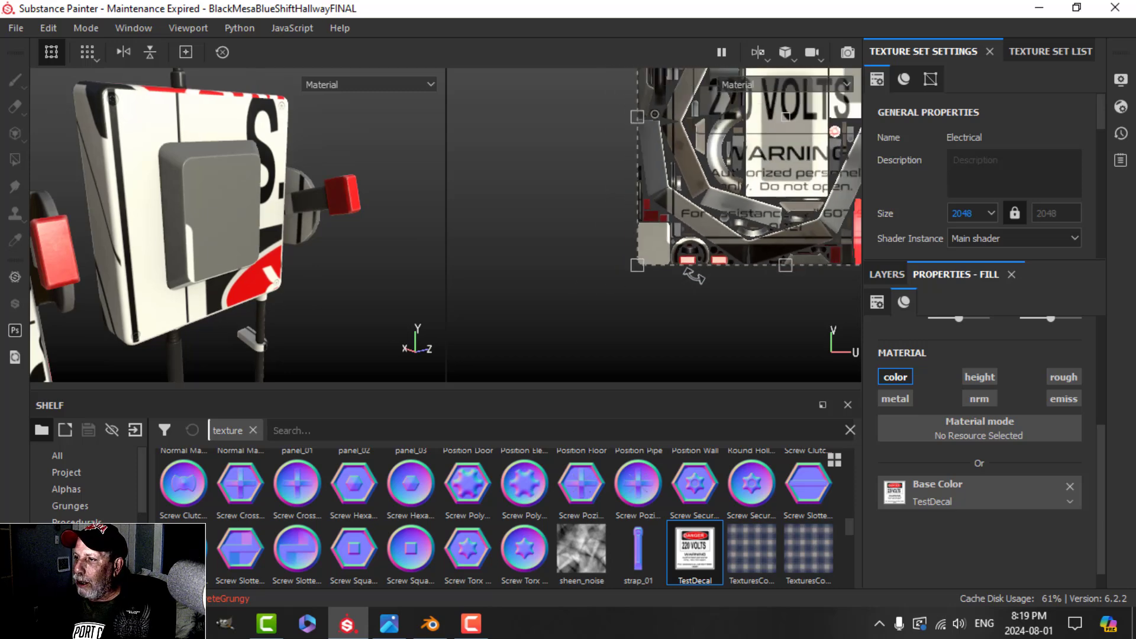
scroll(711, 270, "down", 3)
middle_click_drag(770, 241, 675, 235, "alt")
scroll(628, 237, "up", 3)
left_click_drag(724, 139, 617, 244)
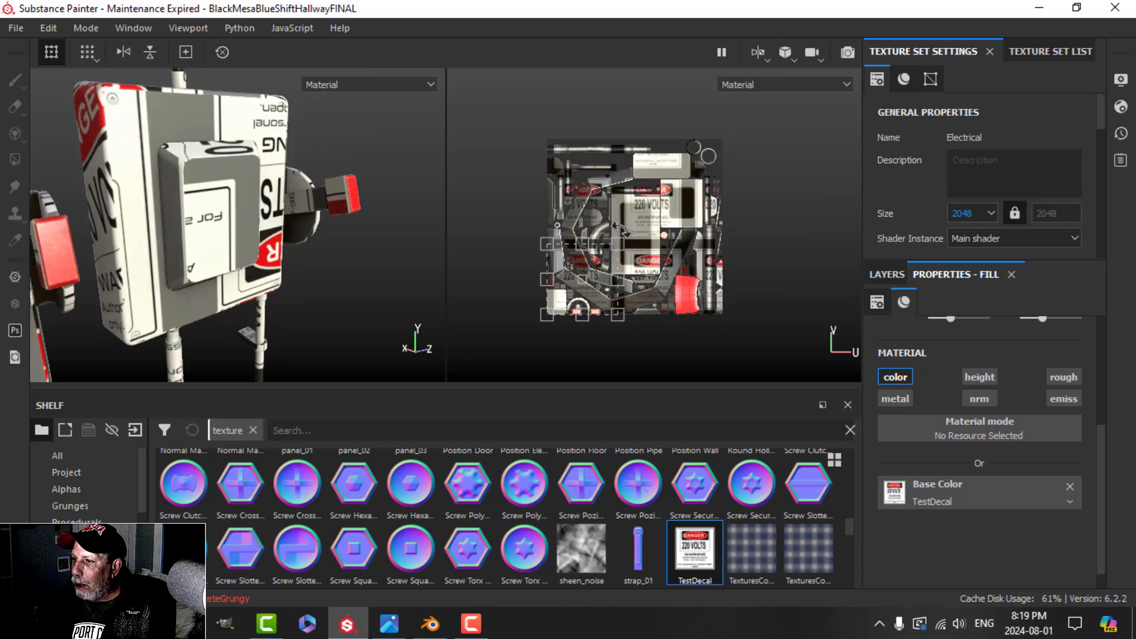
Set the decal fill's UV wrap to None so the warning image does not repeat.
left_click(878, 274)
left_click(976, 275)
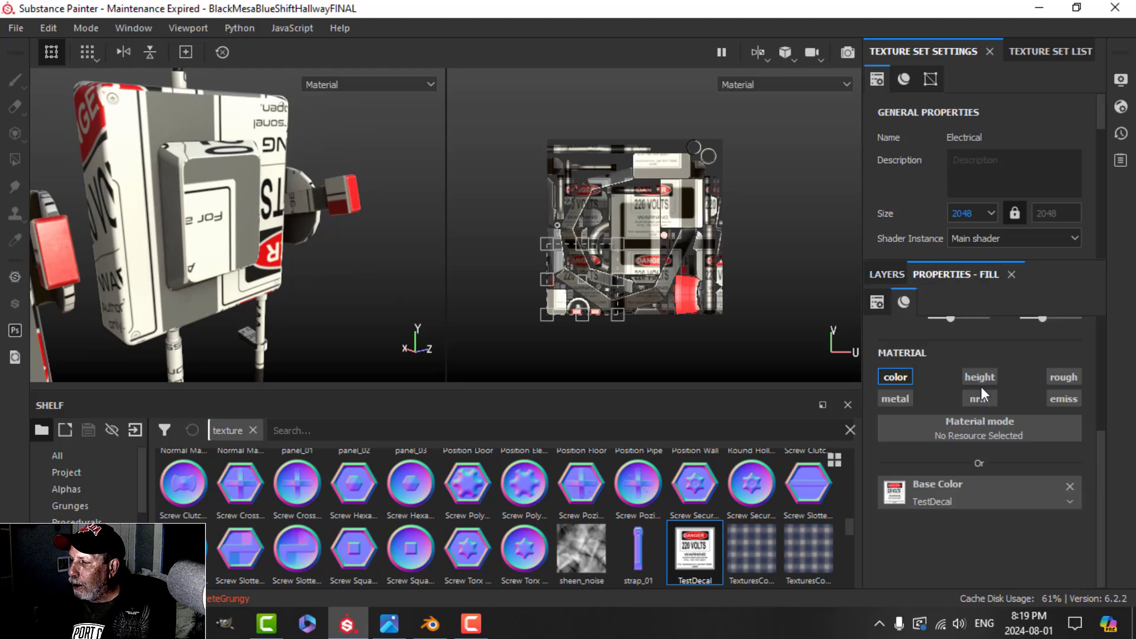
scroll(981, 386, "up", 3)
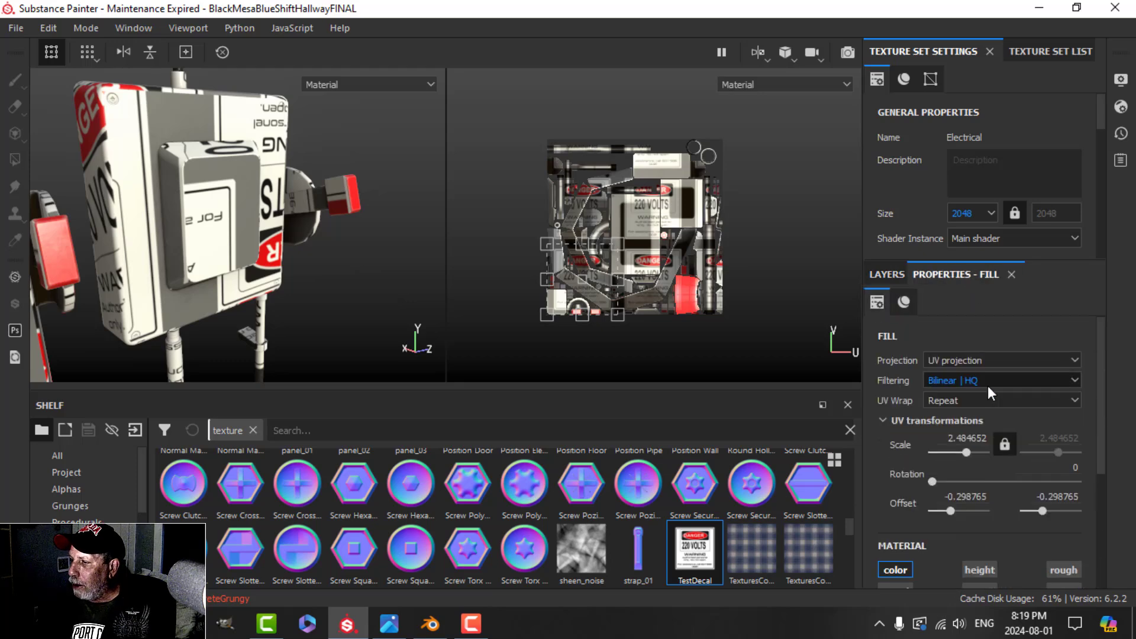
left_click(942, 401)
left_click(939, 417)
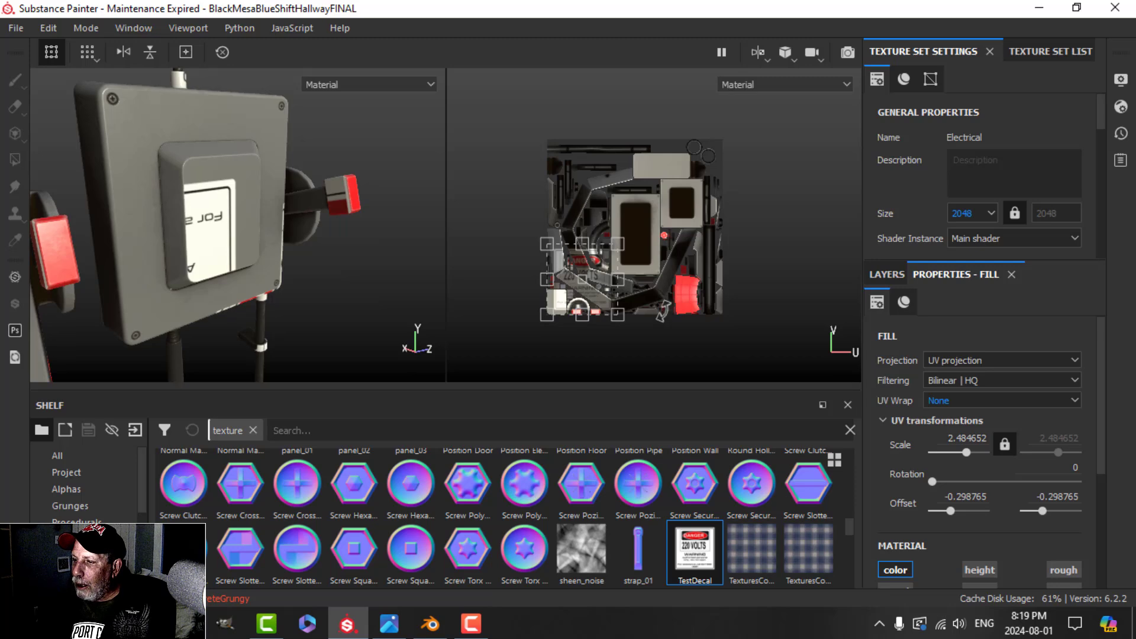
scroll(658, 305, "down", 2)
middle_click_drag(483, 299, 520, 256)
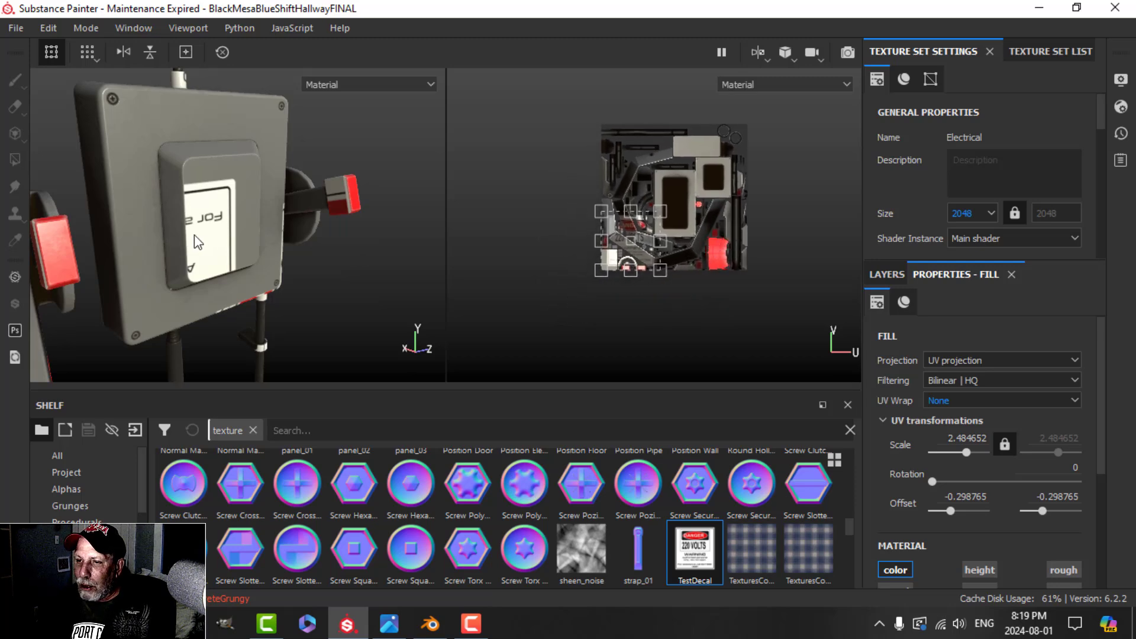